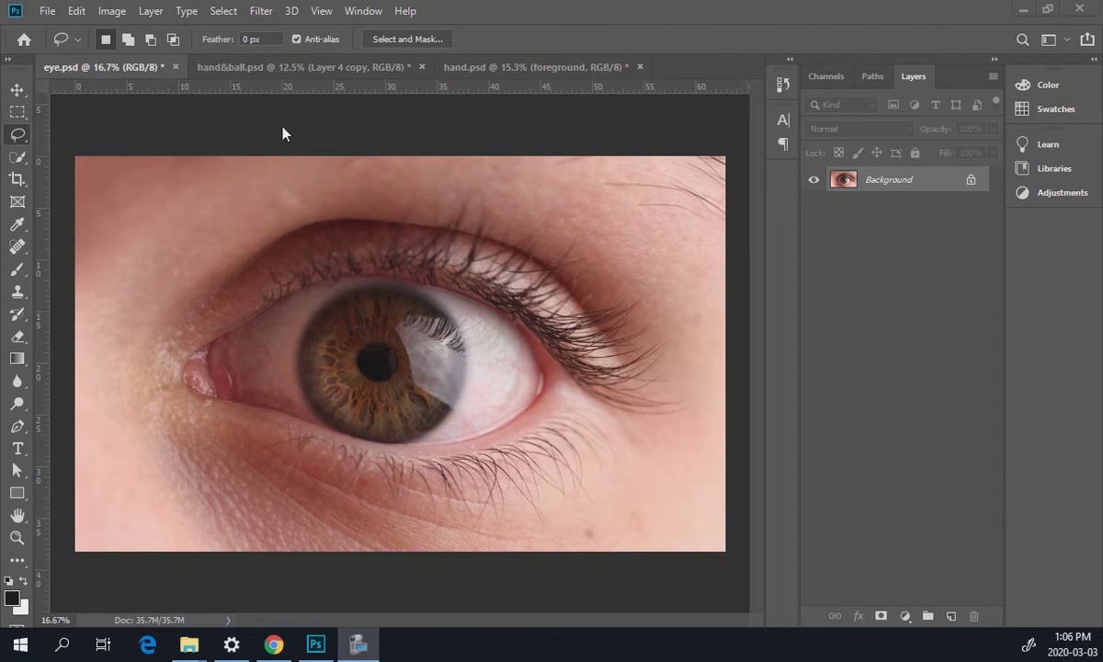
# - Look through the eye.psd, hand&ball.psd and hand.psd documents to compare the images for the composite
pyautogui.click(240, 66)
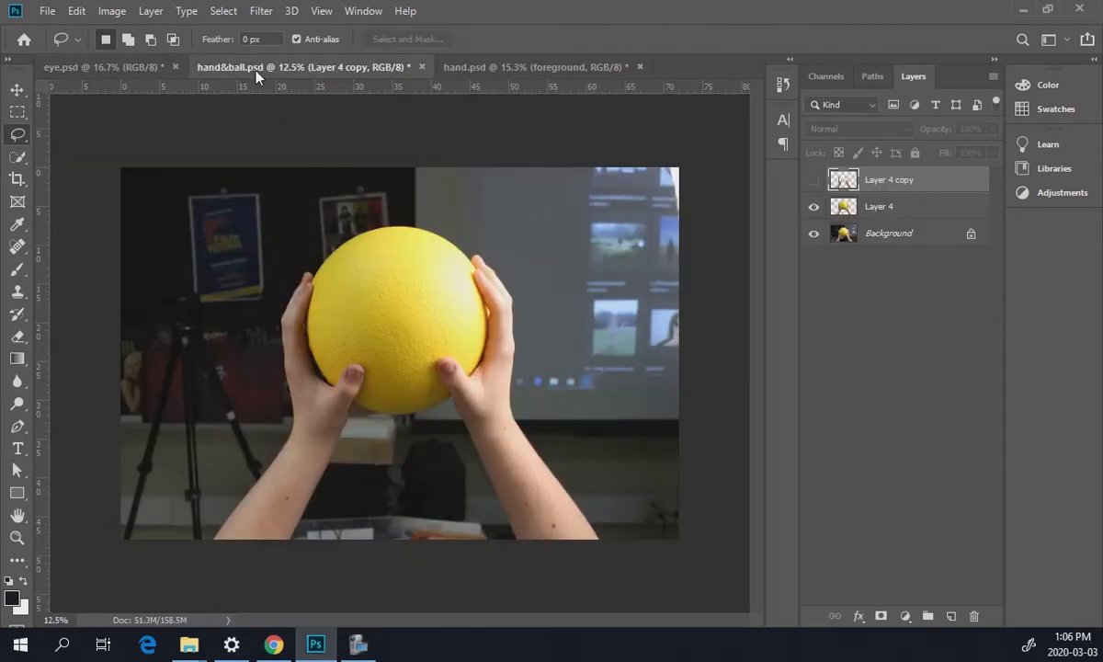
pyautogui.click(485, 68)
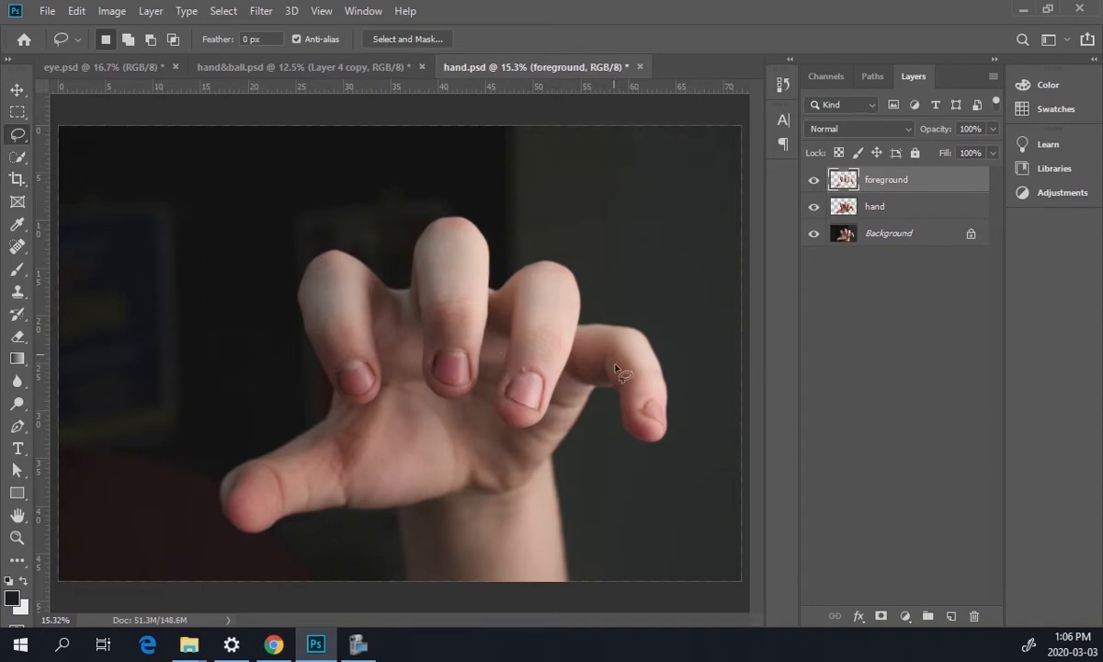
pyautogui.click(90, 65)
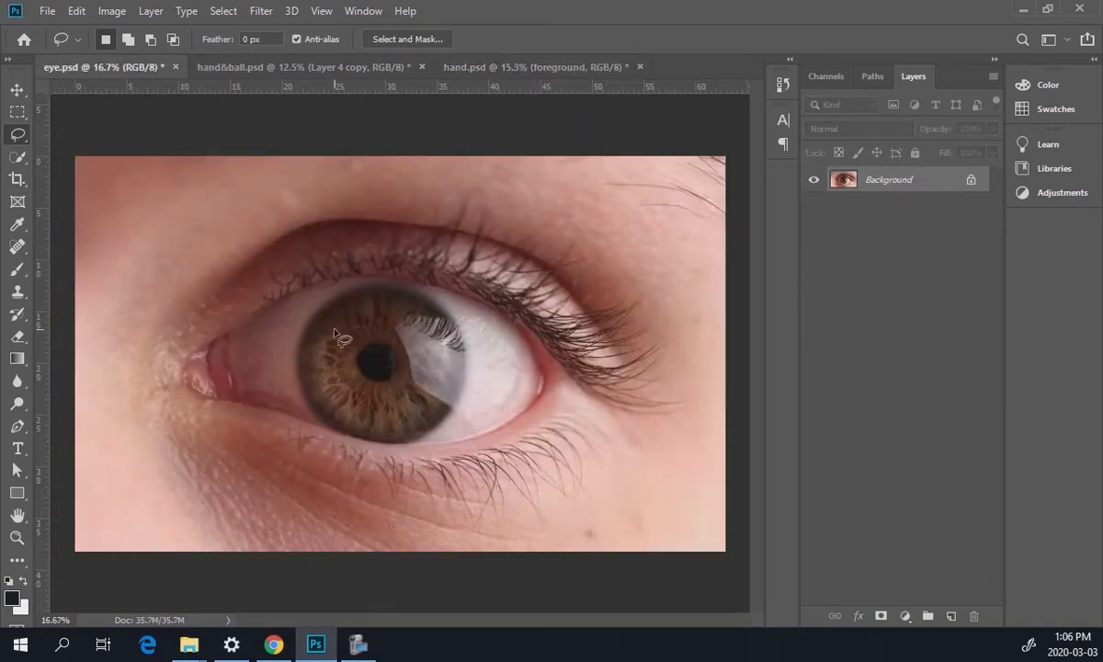
pyautogui.click(243, 67)
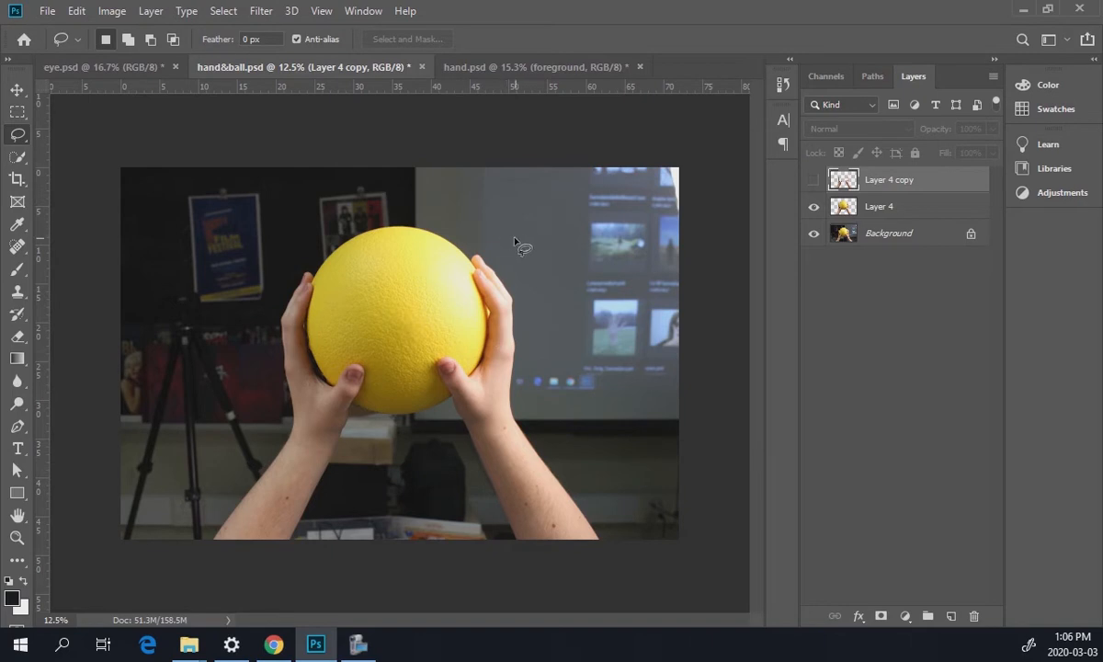
pyautogui.click(88, 69)
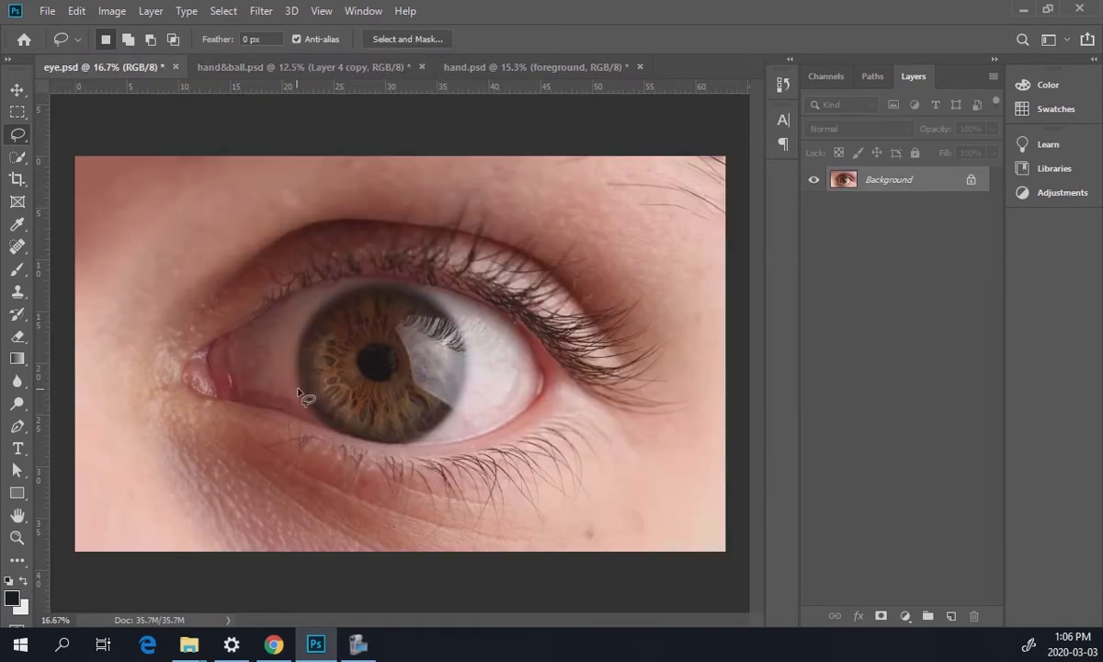
pyautogui.click(513, 67)
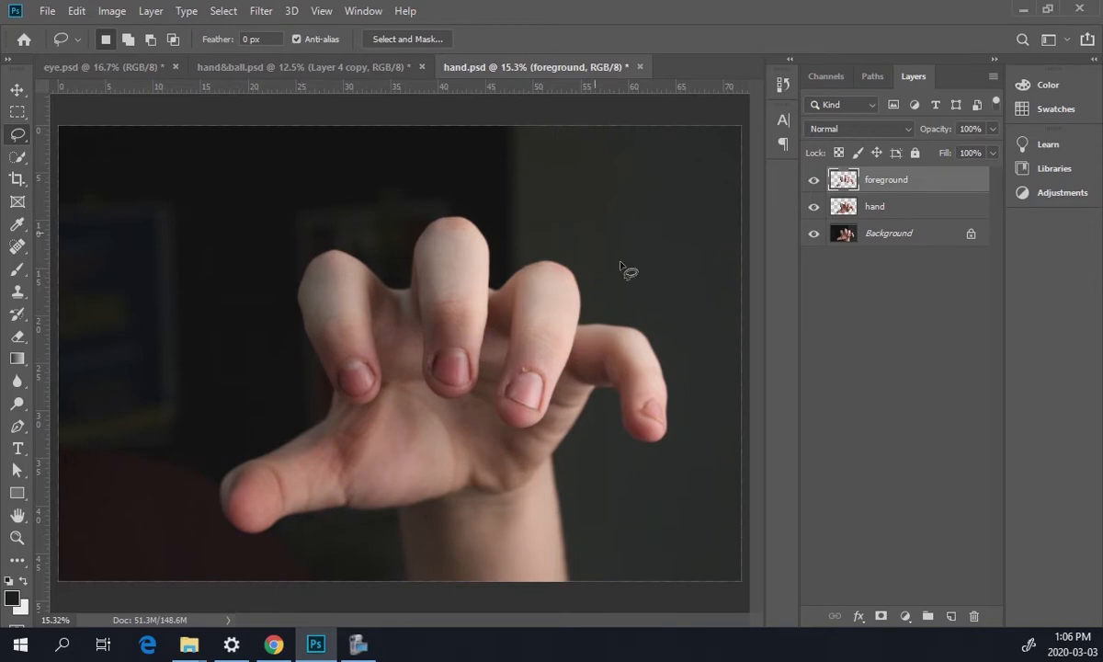
pyautogui.click(78, 64)
pyautogui.click(477, 67)
pyautogui.click(77, 74)
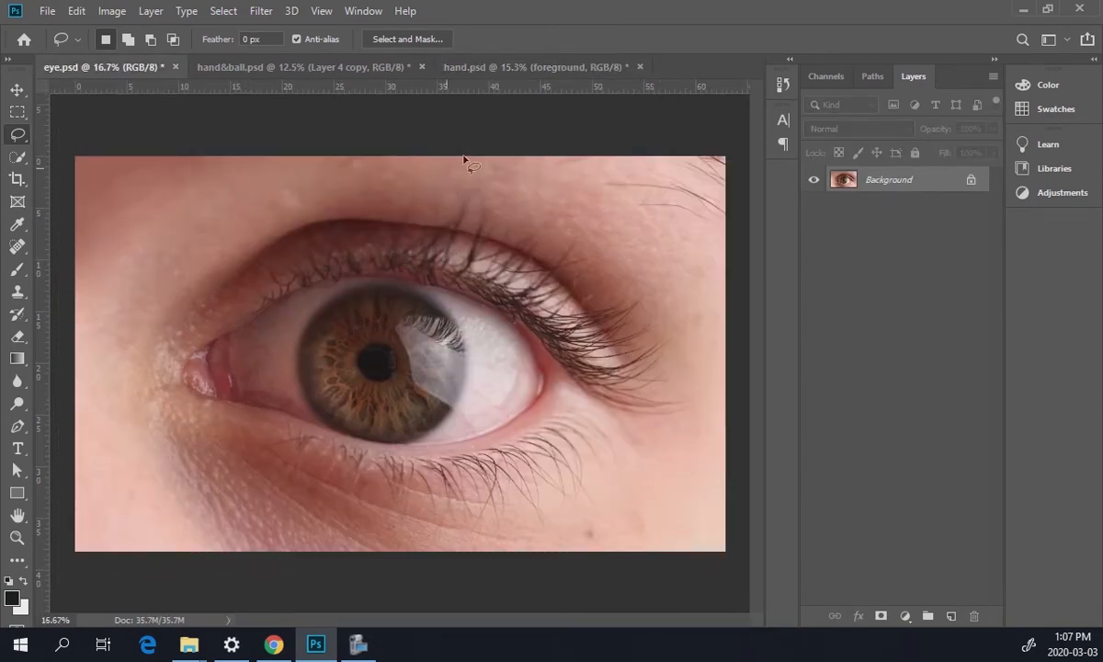
# - Hide the Background layer in hand.psd and check the foreground fingers with the hand layer hidden and shown
pyautogui.click(482, 67)
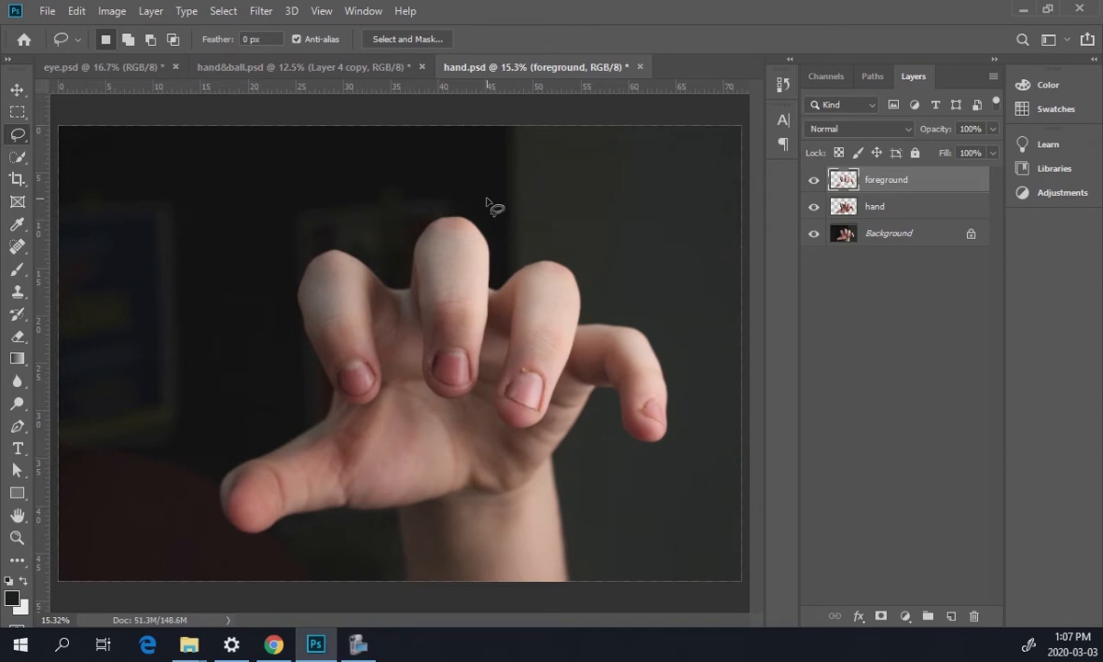
pyautogui.click(813, 233)
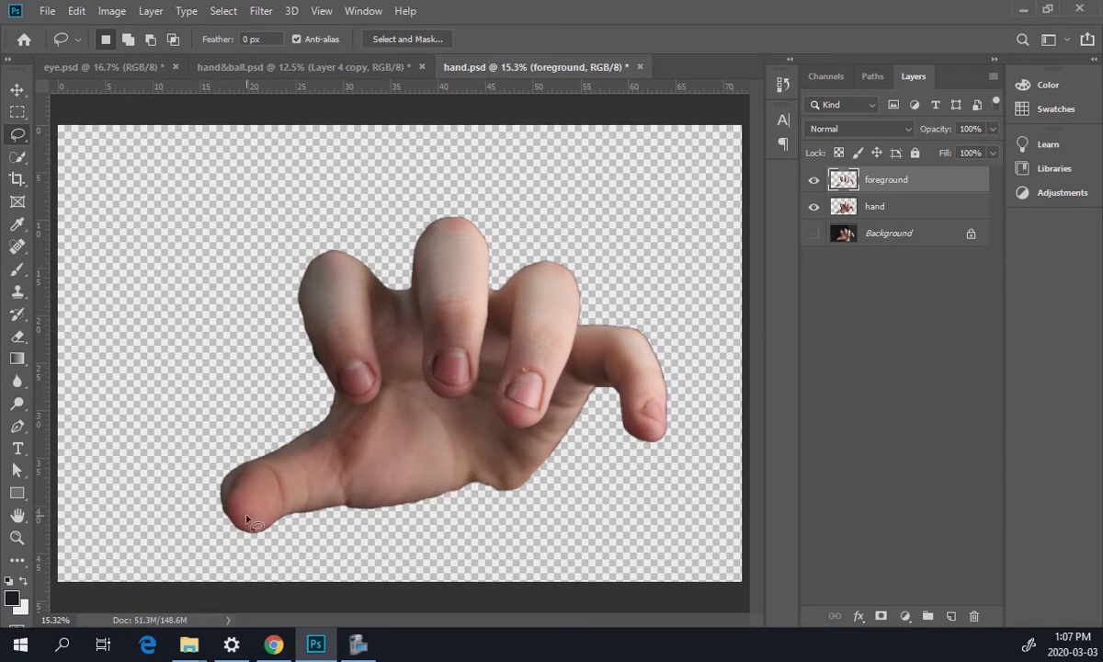
pyautogui.click(813, 207)
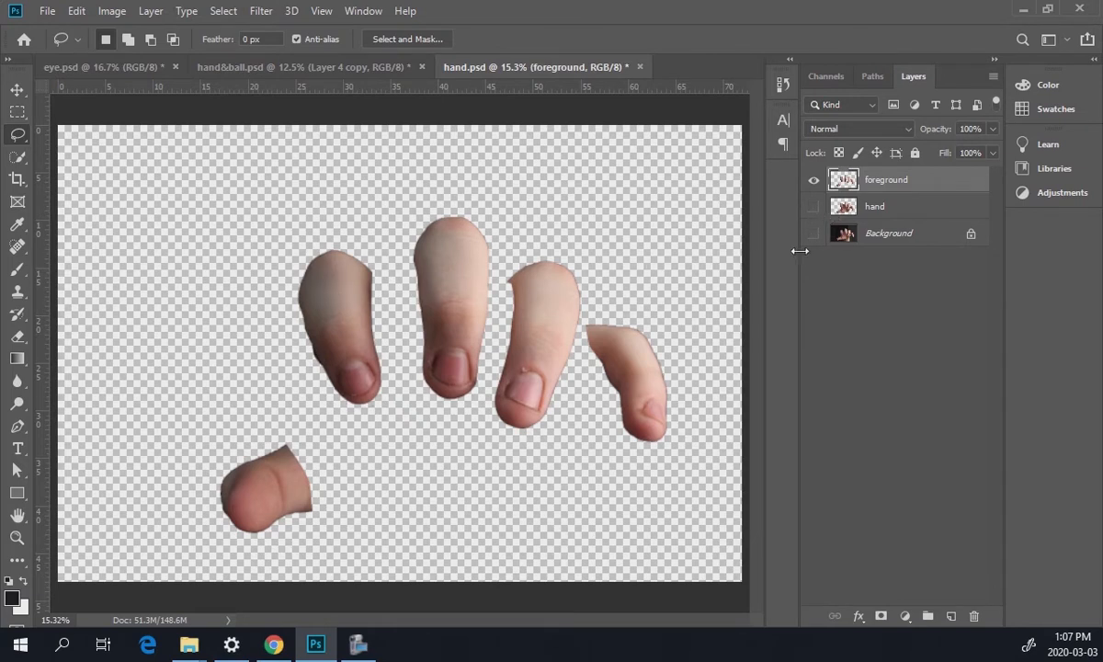
pyautogui.click(814, 207)
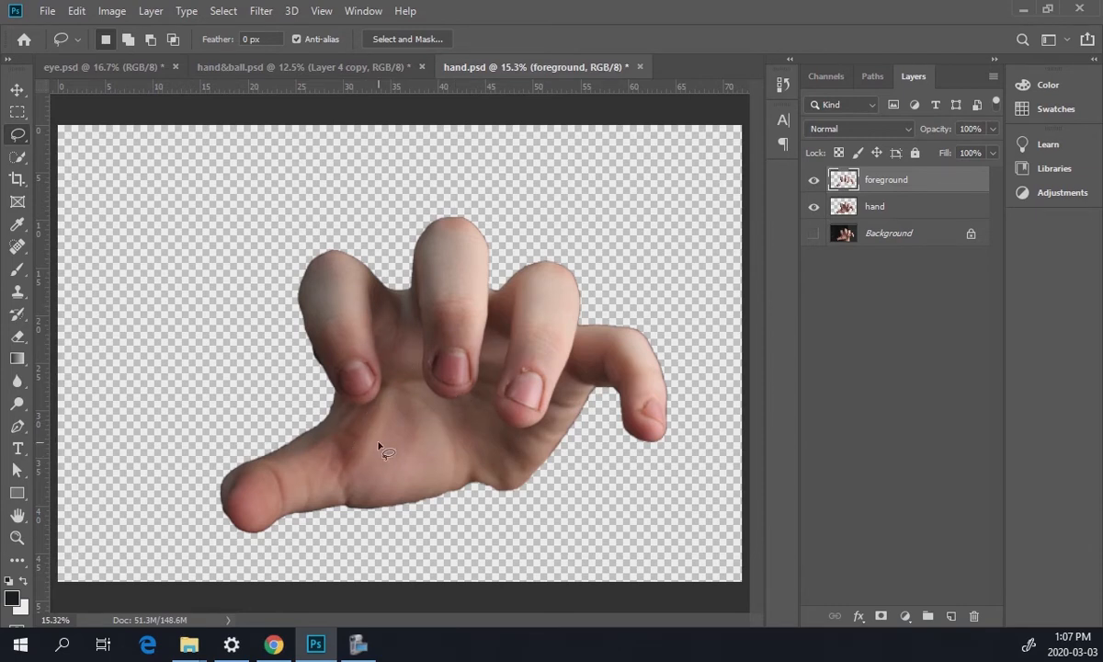
# - Copy the foreground and hand layers together from hand.psd into eye.psd and position them over the eye
pyautogui.click(16, 90)
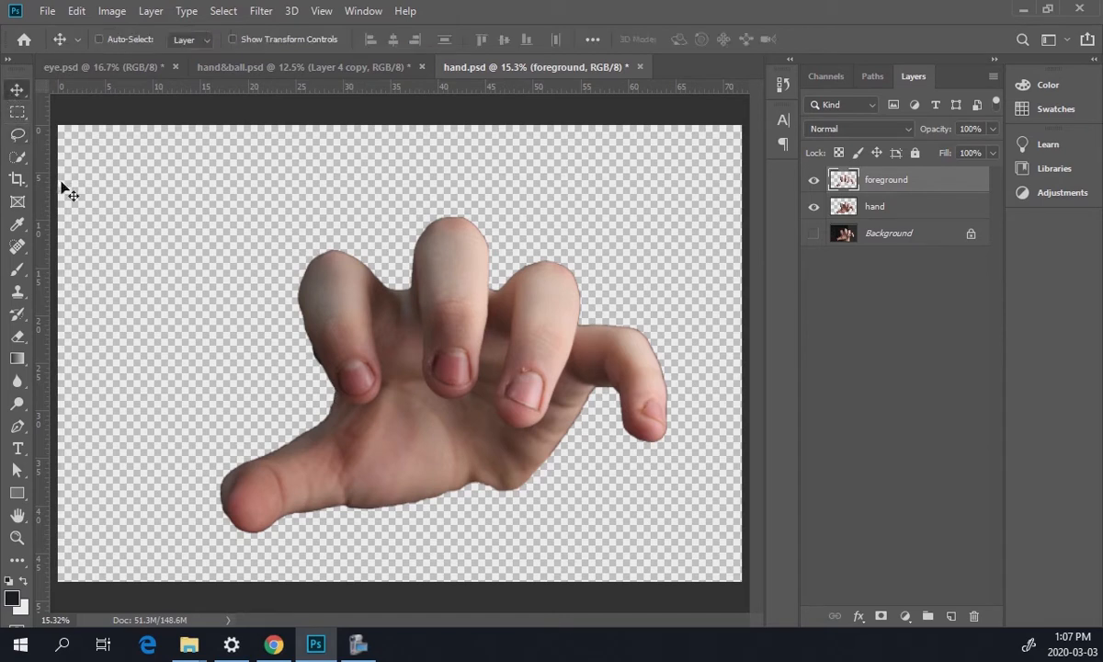
pyautogui.keyDown('shift'); pyautogui.click(875, 208); pyautogui.keyUp('shift')
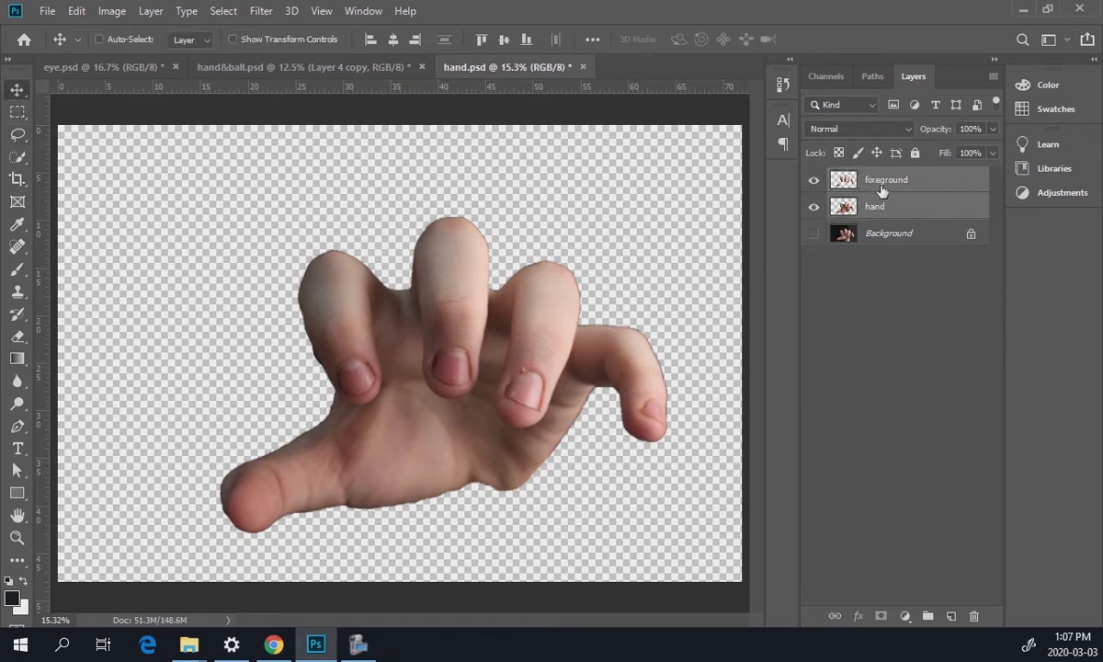
pyautogui.moveTo(836, 198); pyautogui.dragTo(430, 335)
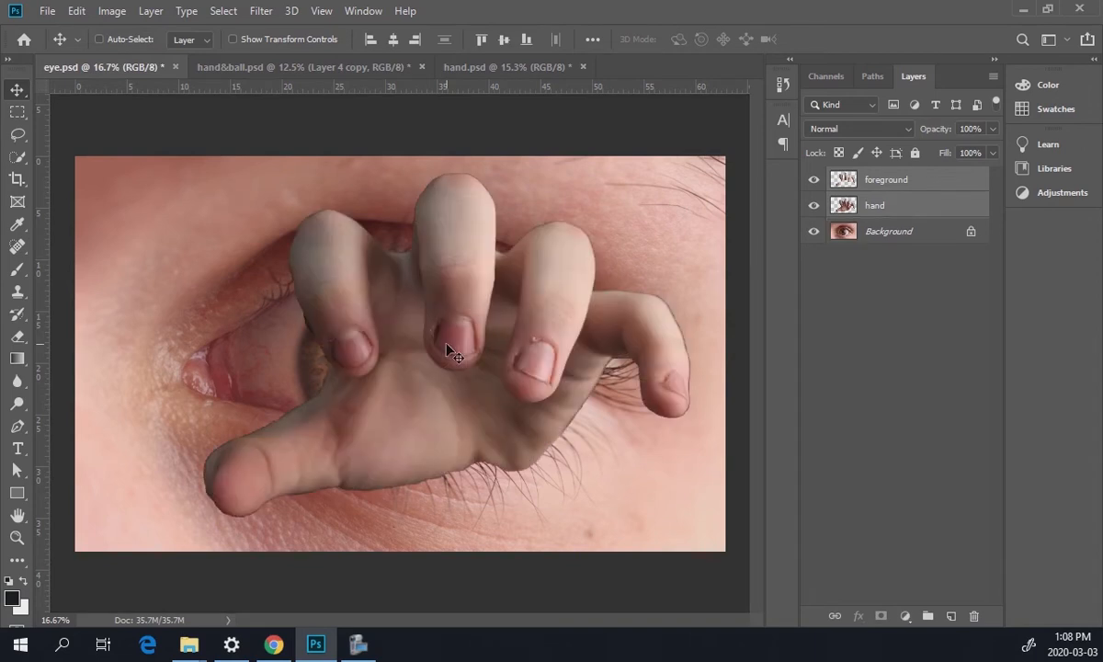
pyautogui.click(814, 206)
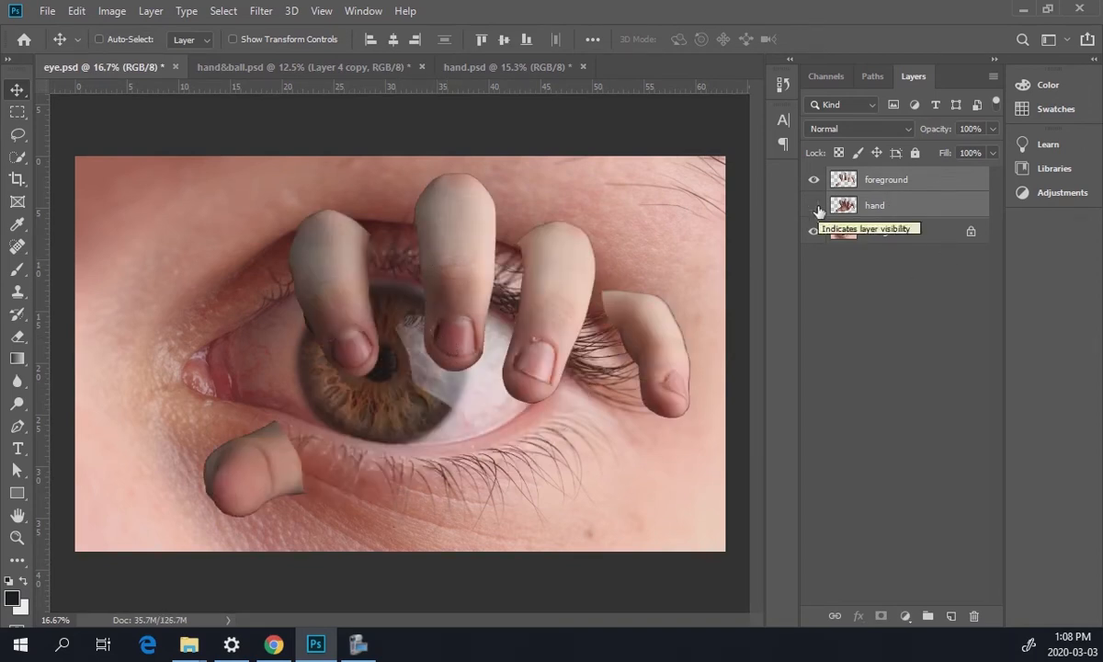
pyautogui.click(816, 208)
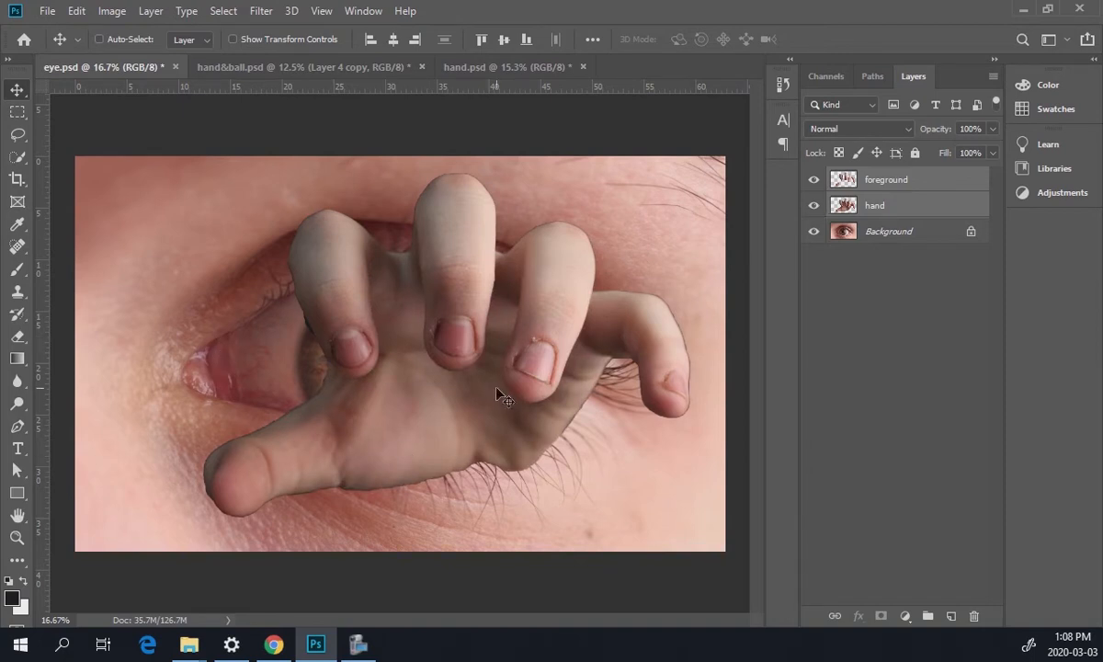
pyautogui.moveTo(549, 286); pyautogui.dragTo(460, 337)
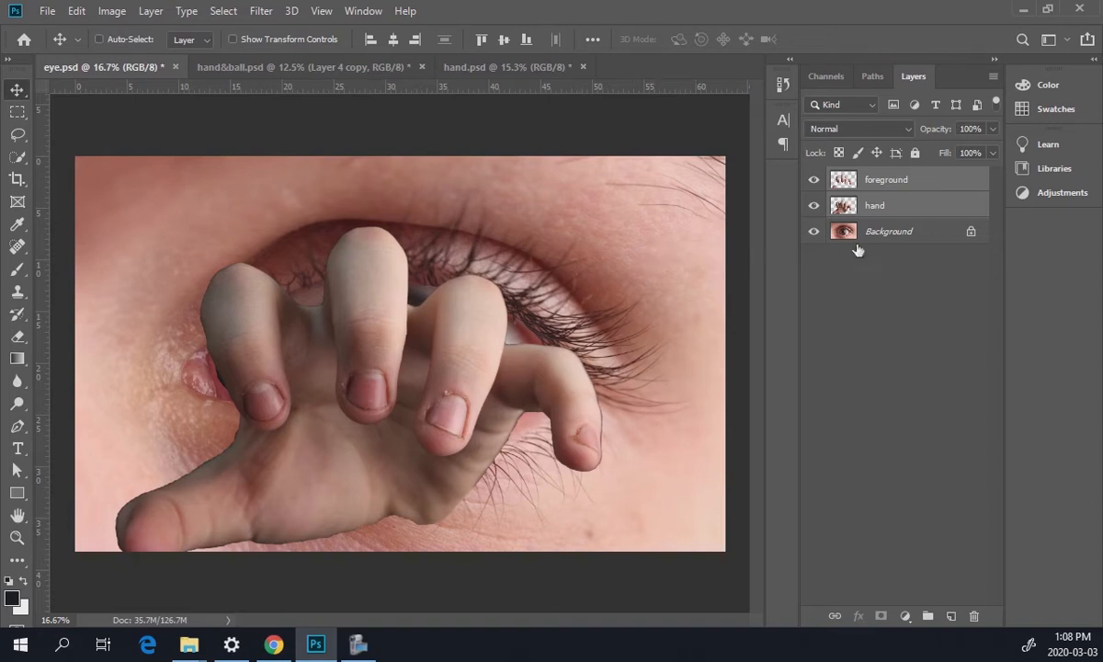
# - Lower the opacity of the hand layer to about 49%
pyautogui.click(872, 209)
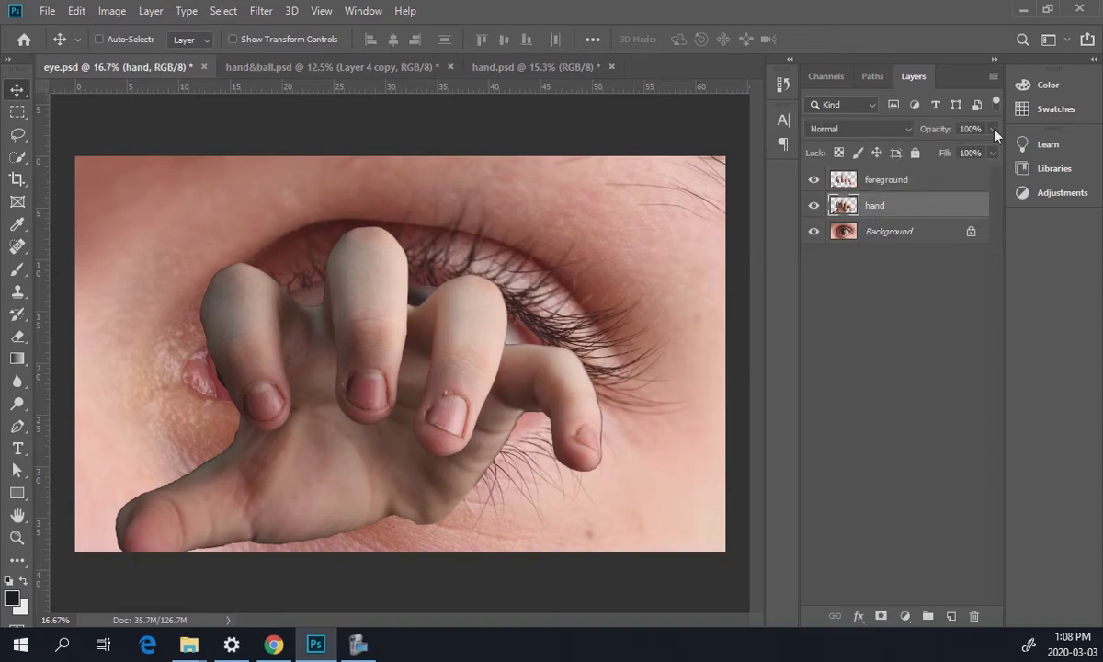
pyautogui.click(993, 130)
pyautogui.moveTo(972, 153); pyautogui.dragTo(957, 152)
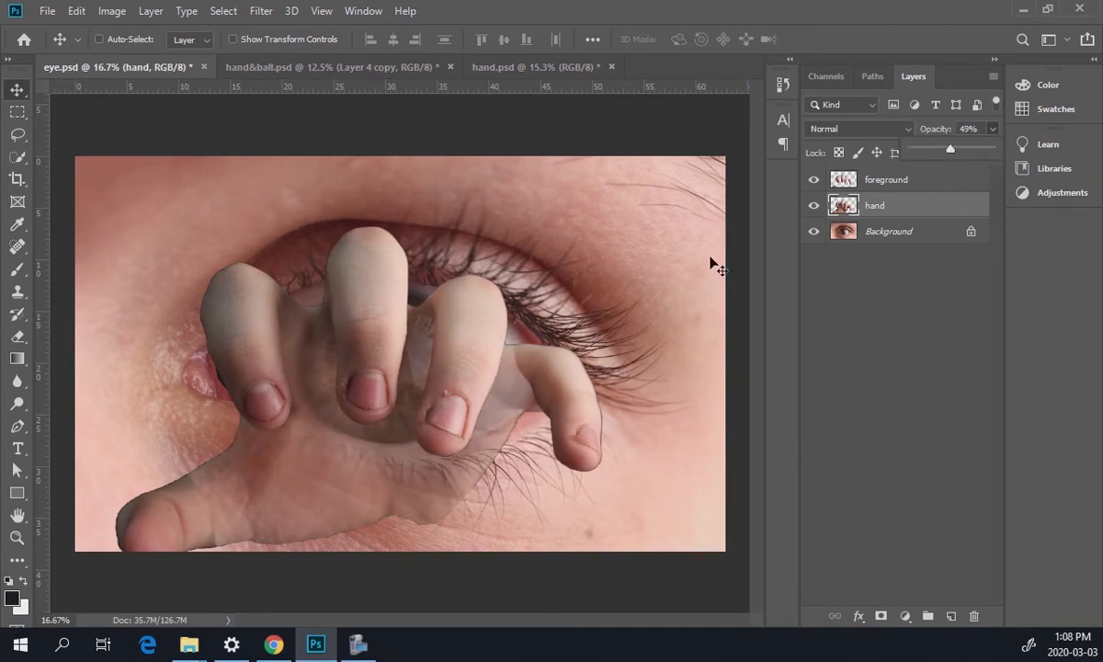
# - Scale the foreground and hand layers together to about 63.5% and move them onto the lower eyelid
pyautogui.click(838, 179)
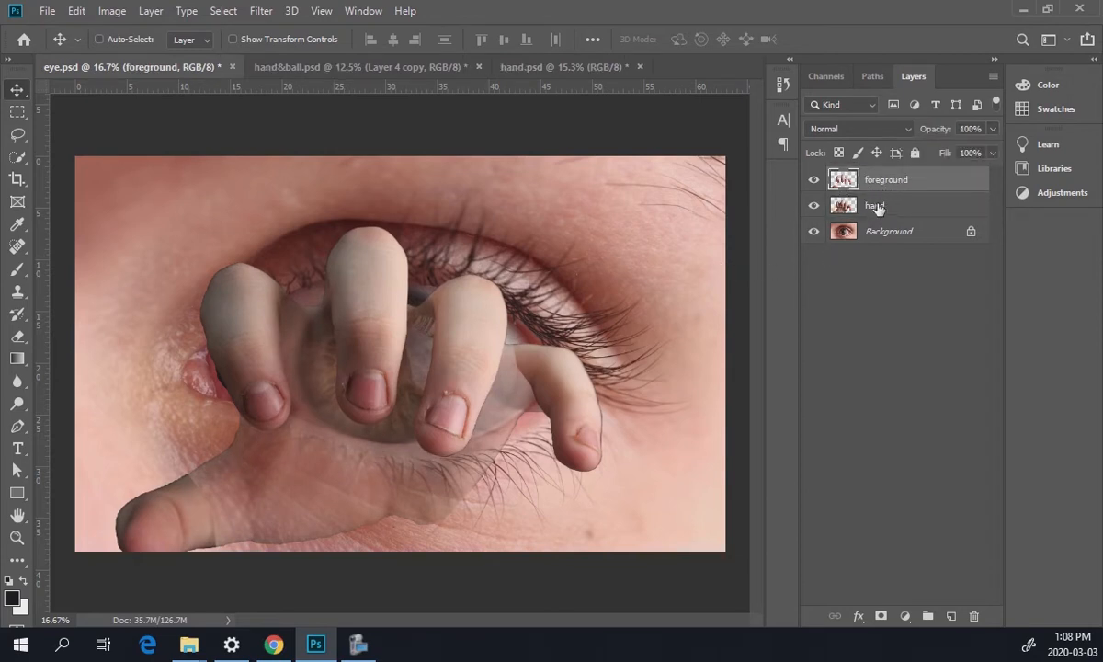
pyautogui.keyDown('shift'); pyautogui.click(877, 207); pyautogui.keyUp('shift')
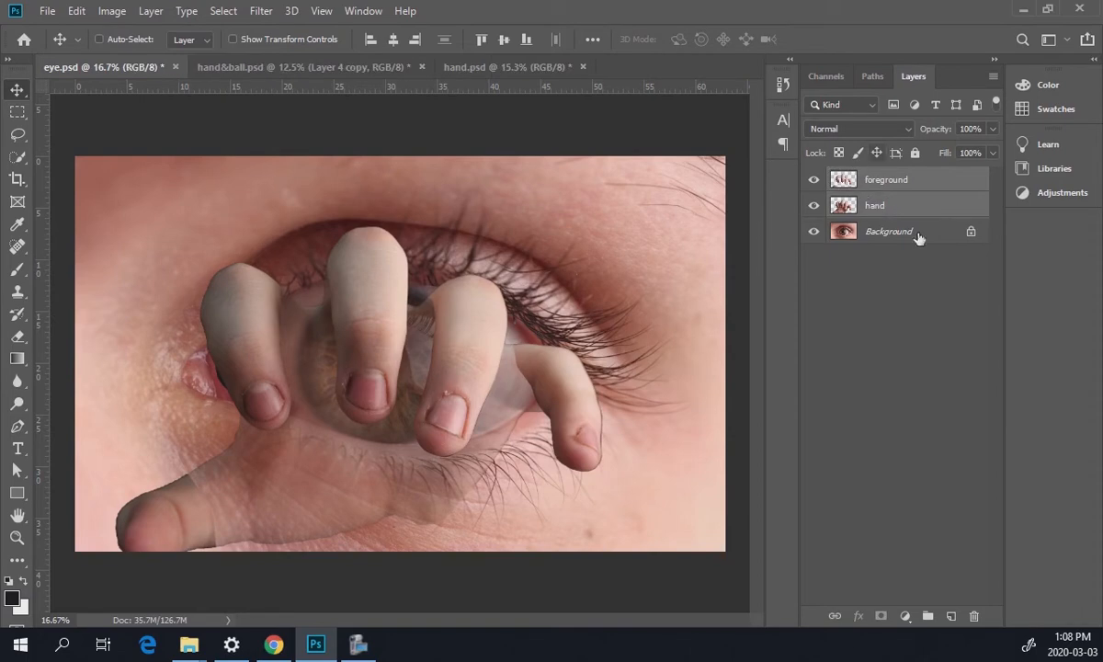
pyautogui.click(76, 11)
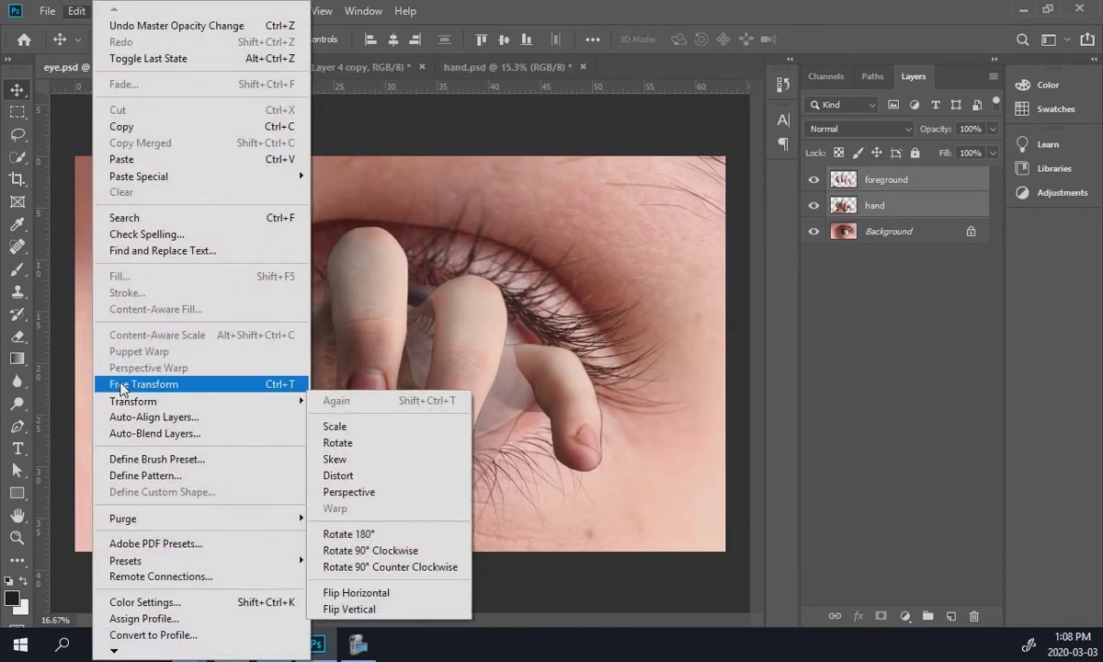
pyautogui.click(119, 384)
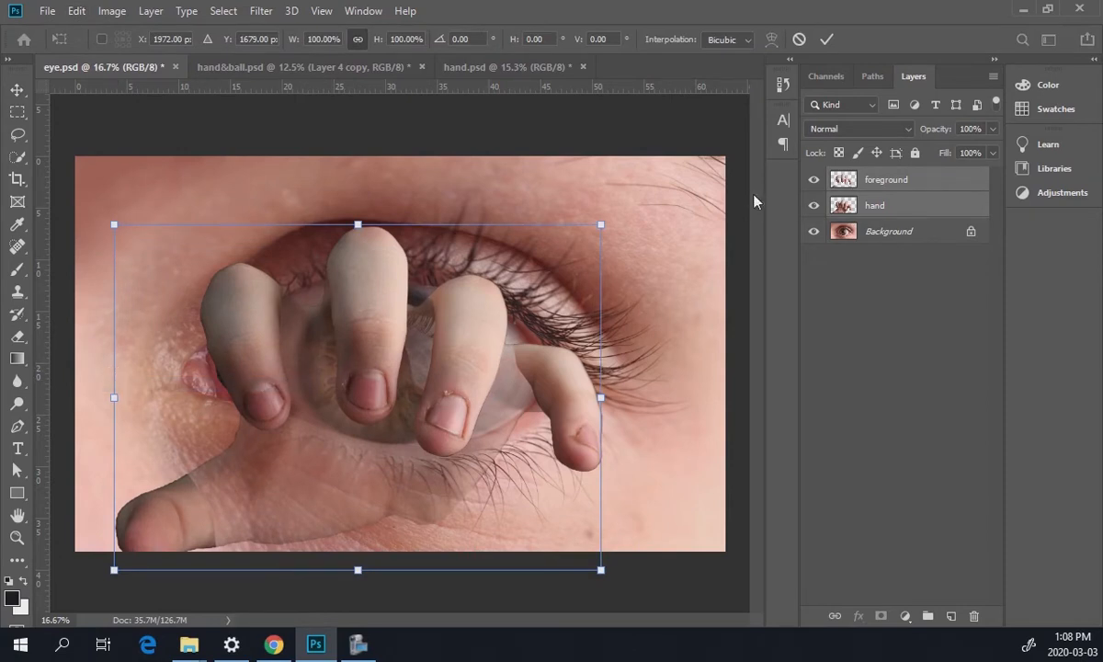
pyautogui.moveTo(602, 222); pyautogui.dragTo(423, 350)
pyautogui.moveTo(324, 435); pyautogui.dragTo(426, 439)
pyautogui.press('Return')
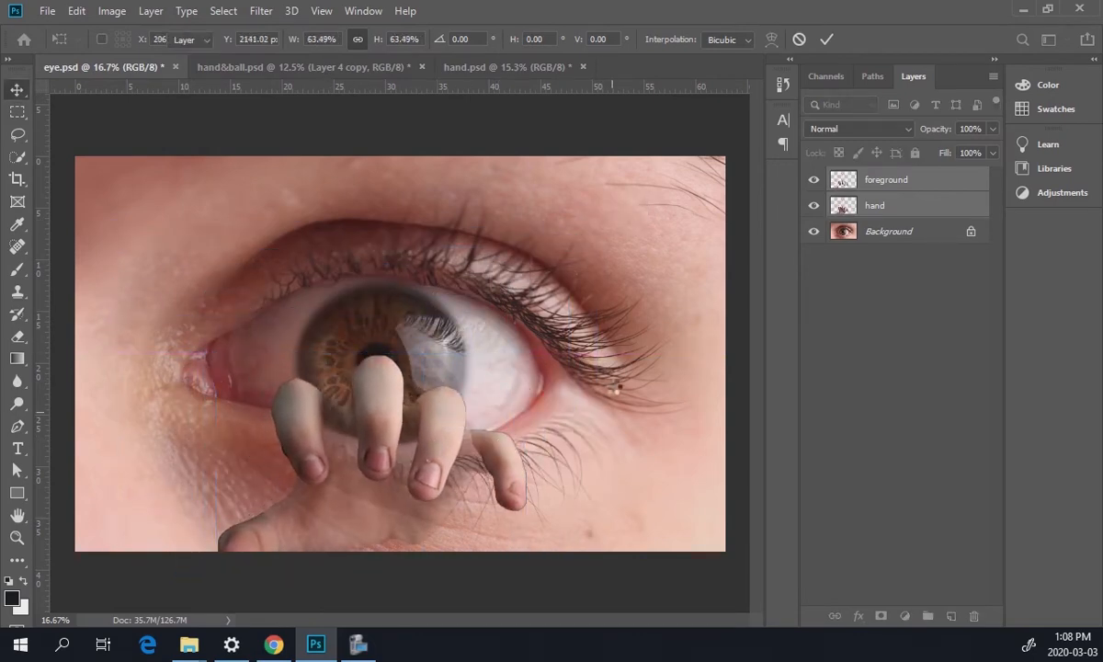
# - Rotate the foreground and hand layers together to about -0.46° and fine-tune their position along the lower eyelid
pyautogui.press('ctrl')
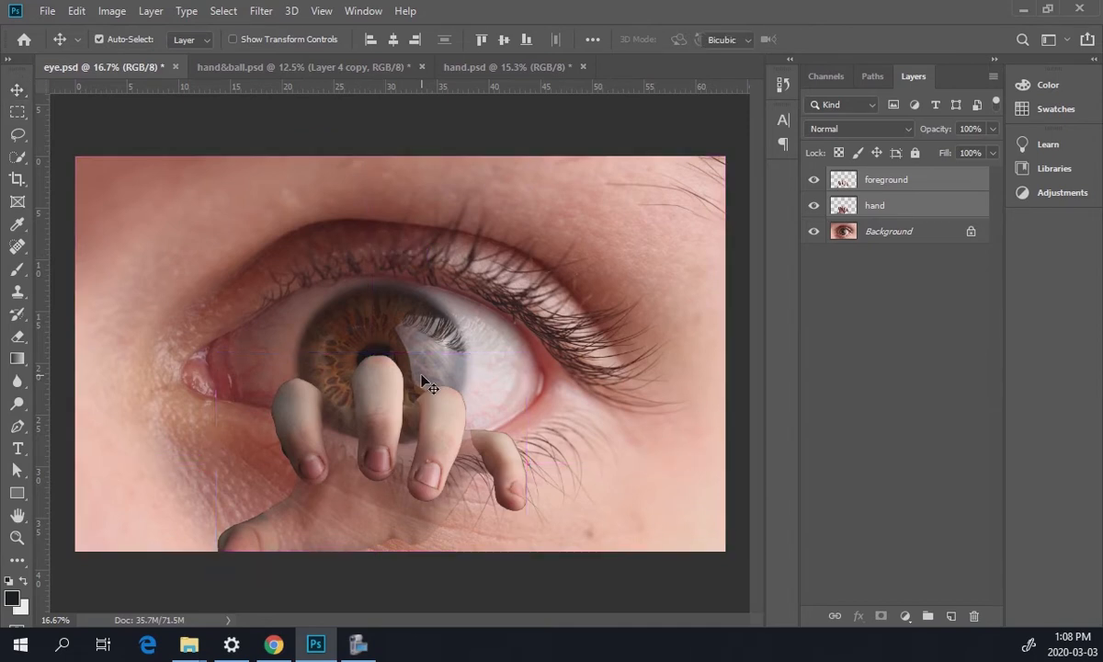
pyautogui.hotkey('ctrl', 't')
pyautogui.moveTo(504, 320); pyautogui.dragTo(533, 326)
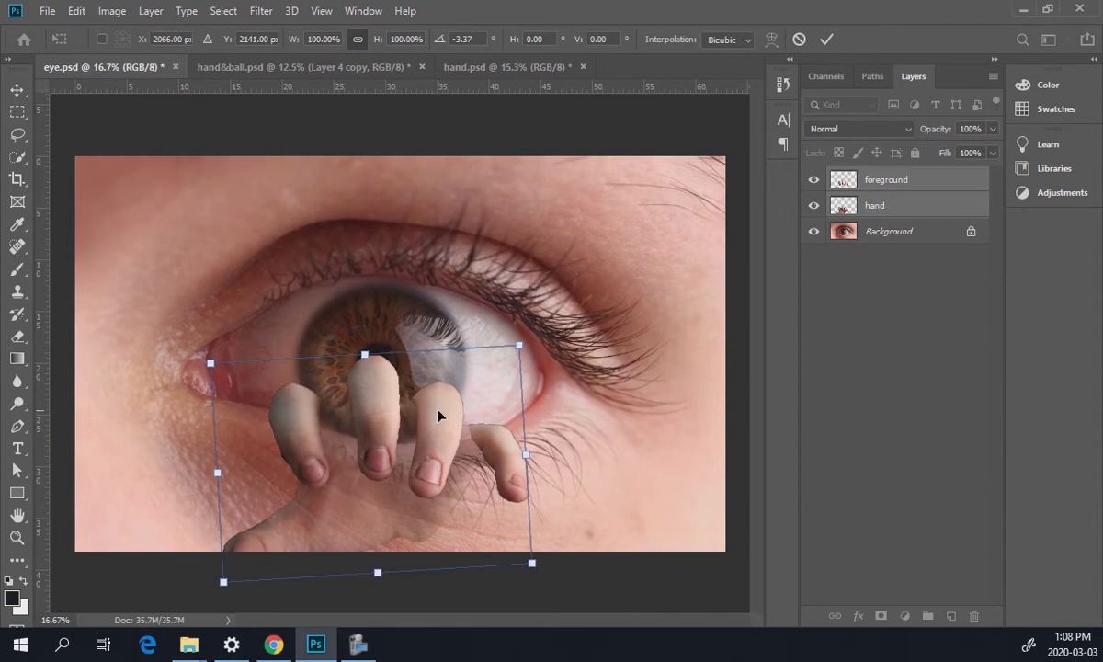
pyautogui.moveTo(437, 417); pyautogui.dragTo(468, 427)
pyautogui.moveTo(606, 353); pyautogui.dragTo(611, 340)
pyautogui.moveTo(487, 426); pyautogui.dragTo(460, 421)
pyautogui.press('Right')
pyautogui.press('Right')
pyautogui.press('Up')
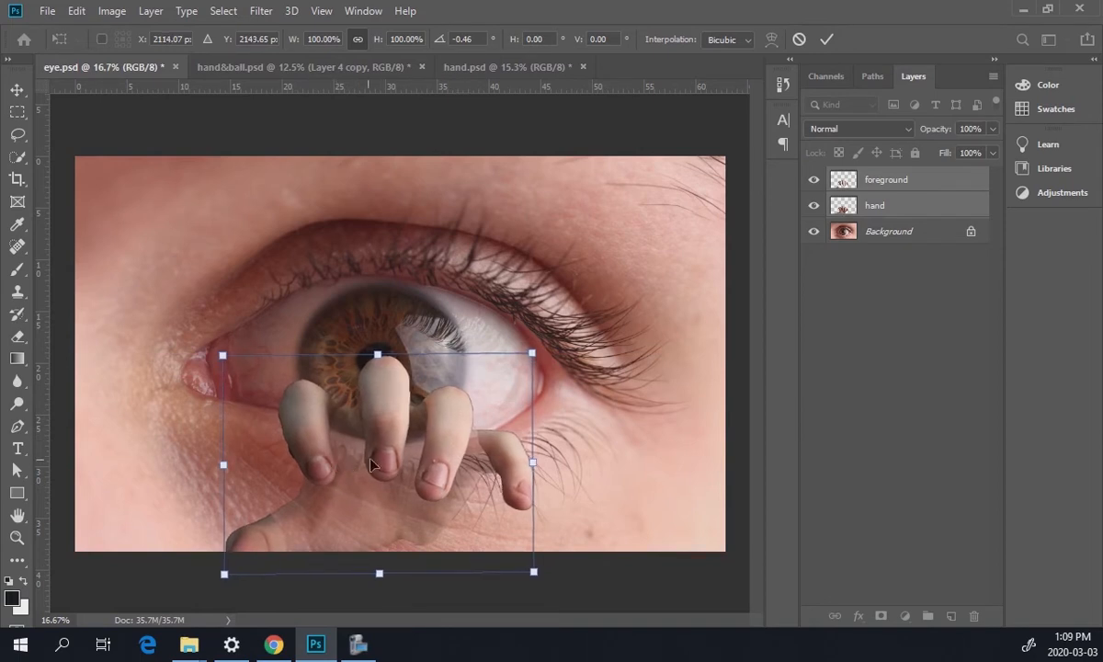
pyautogui.press('Return')
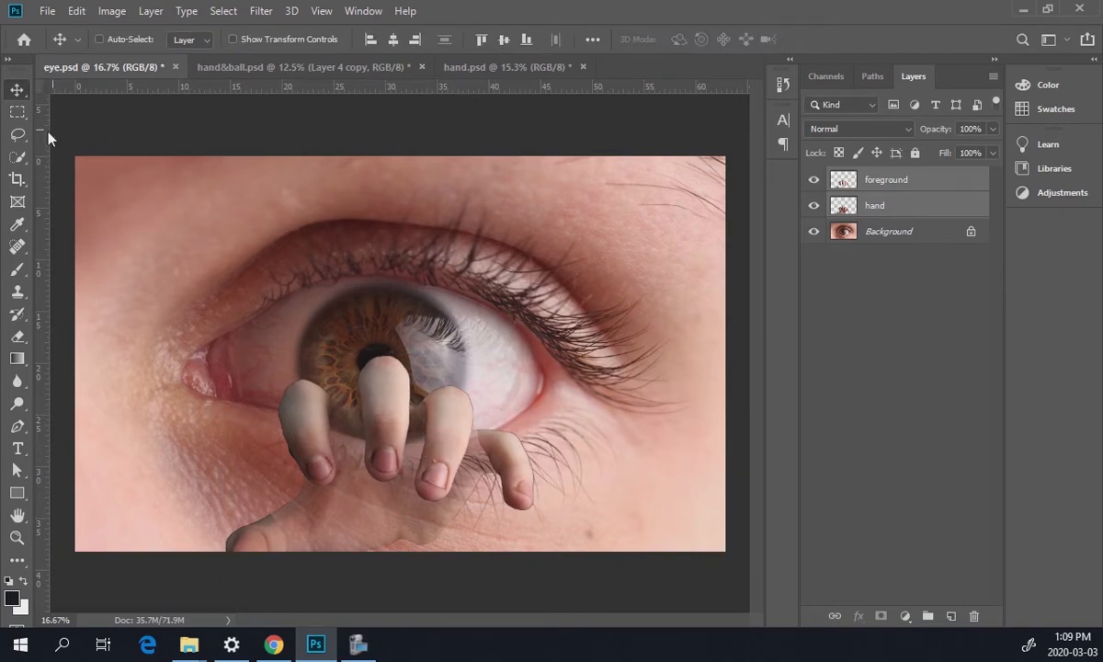
# - Lasso the little finger, cut it from the foreground layer and paste it onto its own layer
pyautogui.click(19, 135)
pyautogui.moveTo(558, 485)
pyautogui.mouseDown()
pyautogui.moveTo(555, 414)
pyautogui.moveTo(498, 406)
pyautogui.moveTo(477, 417)
pyautogui.moveTo(480, 499)
pyautogui.moveTo(522, 532)
pyautogui.moveTo(568, 513)
pyautogui.mouseUp()
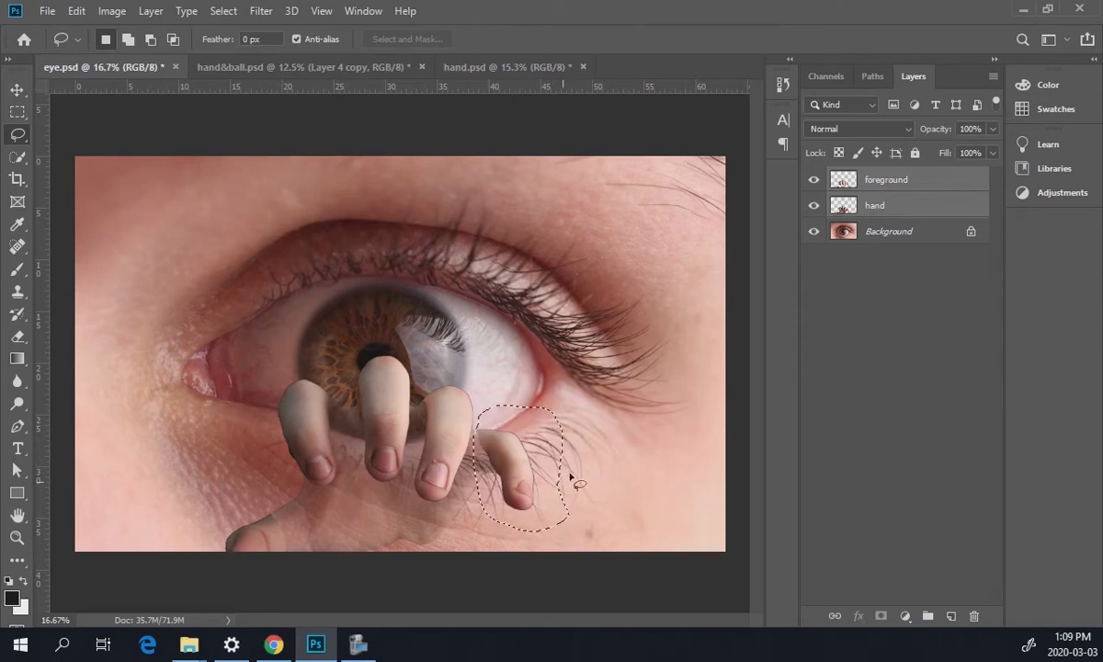
pyautogui.click(821, 179)
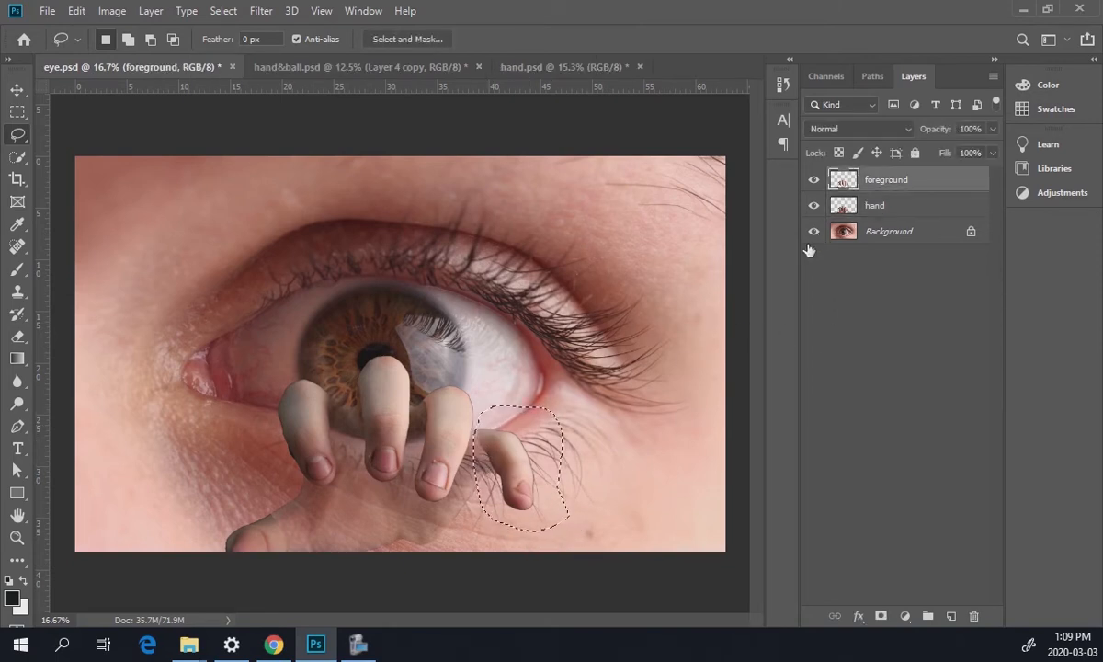
pyautogui.click(17, 89)
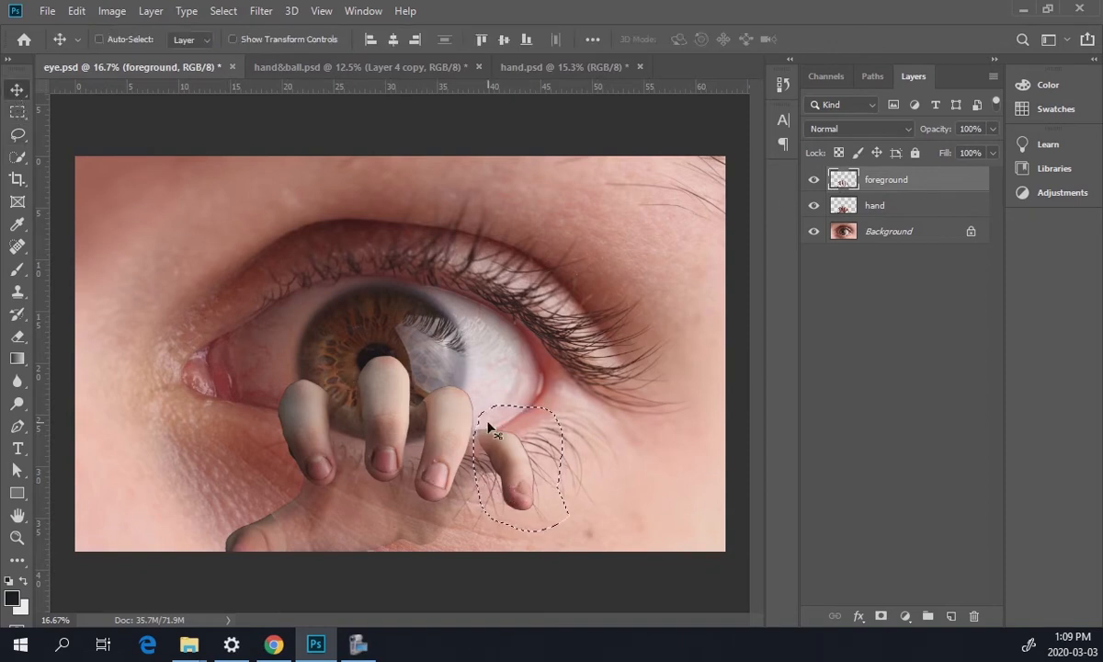
pyautogui.hotkey('ctrl', 'x')
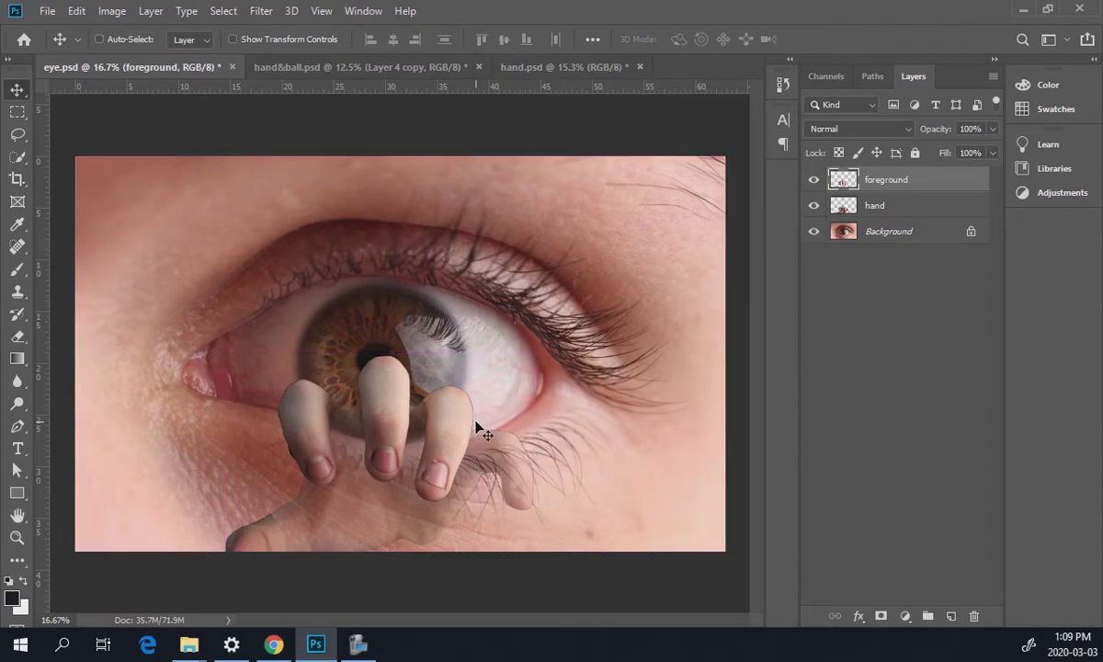
pyautogui.press('ctrl')
pyautogui.hotkey('ctrl', 'v')
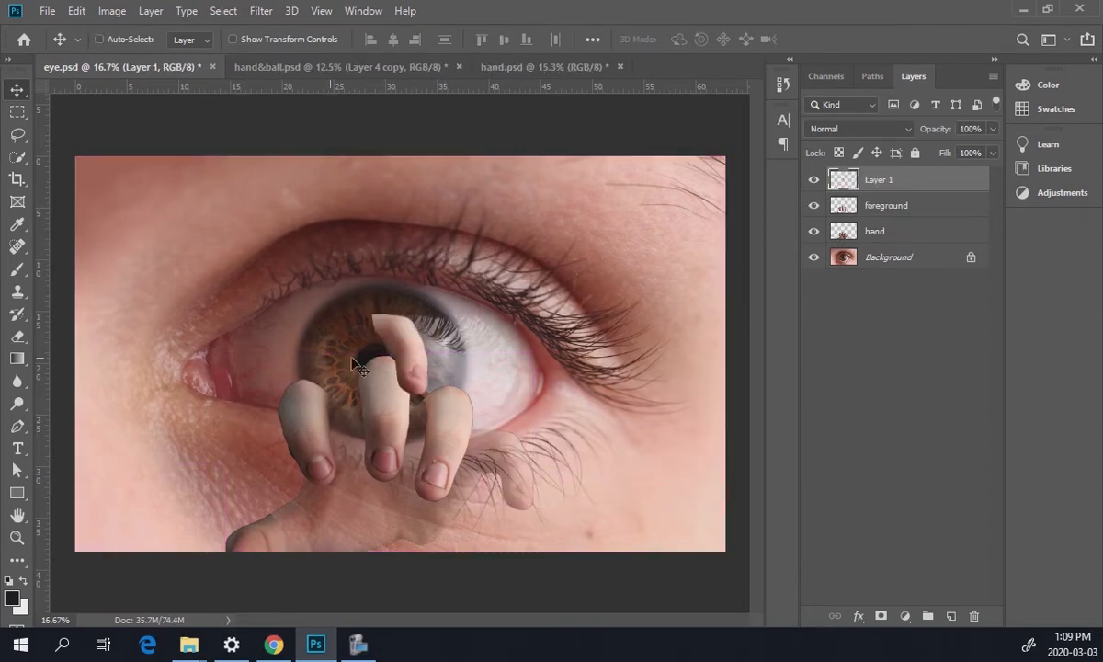
# - Move the pasted little finger back beside the other fingers, nudging it slightly closer to them along the lower eyelid
pyautogui.moveTo(395, 336); pyautogui.dragTo(522, 466)
pyautogui.moveTo(502, 444); pyautogui.dragTo(498, 445)
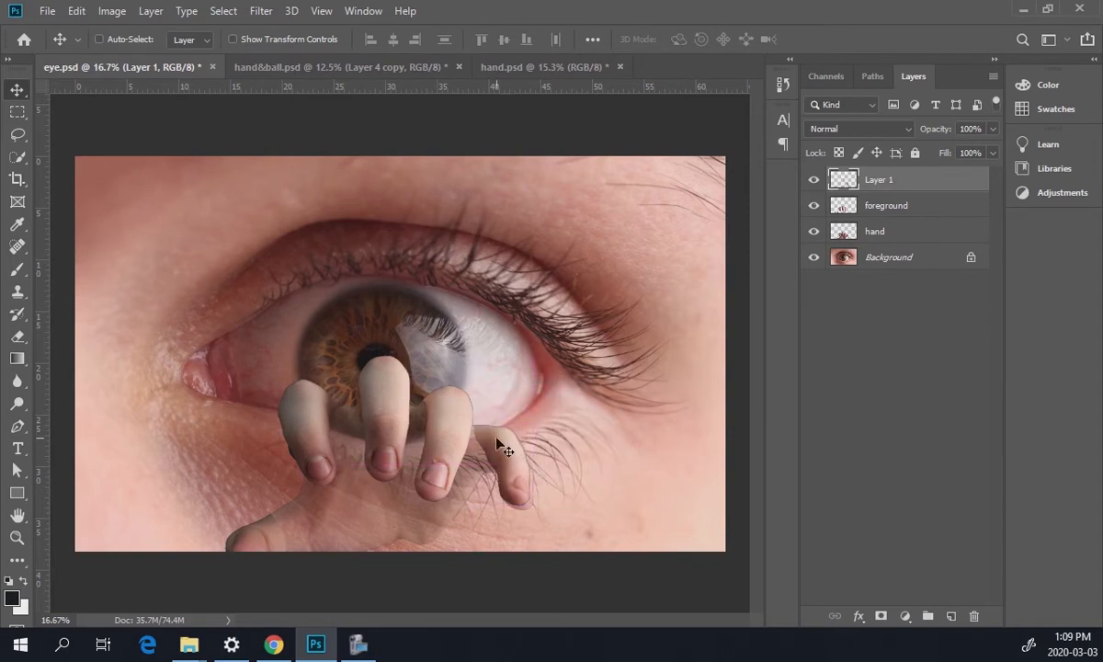
pyautogui.hotkey('shift', 'Left')
pyautogui.hotkey('shift', 'Left')
pyautogui.hotkey('shift', 'Left')
pyautogui.hotkey('shift', 'Up')
pyautogui.hotkey('shift', 'Up')
pyautogui.hotkey('shift', 'Up')
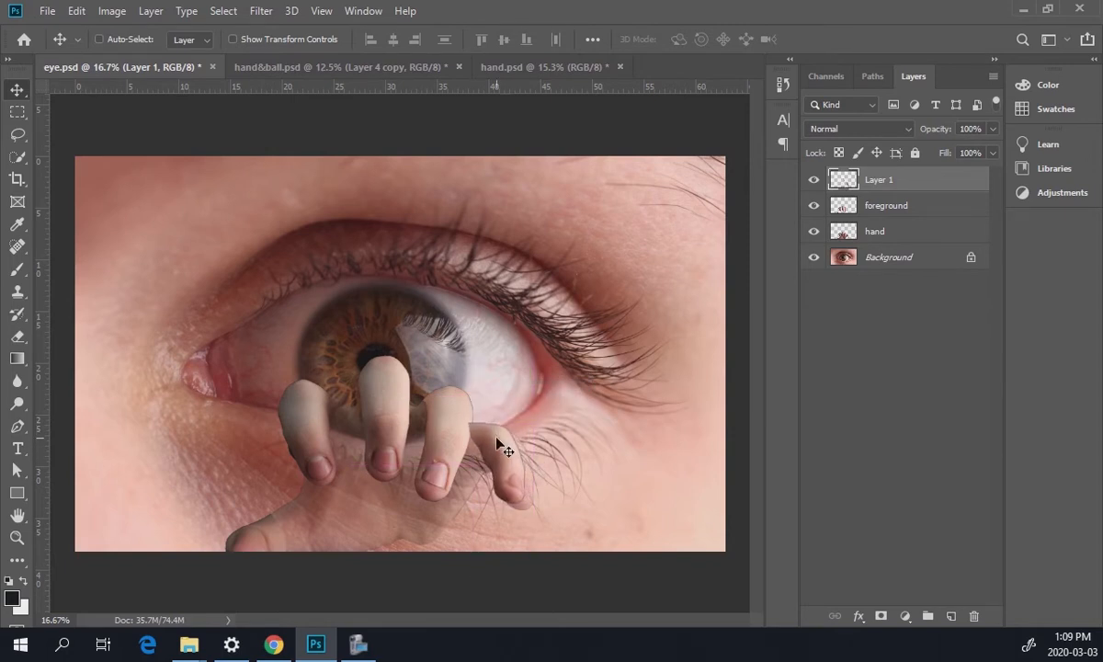
# - Nudge the little finger up and slightly left on the eyelid and place Layer 1 beneath the foreground layer
pyautogui.hotkey('shift', 'Up')
pyautogui.hotkey('shift', 'Up')
pyautogui.hotkey('shift', 'Up')
pyautogui.hotkey('shift', 'Up')
pyautogui.hotkey('shift', 'Up')
pyautogui.hotkey('shift', 'Up')
pyautogui.hotkey('shift', 'Left')
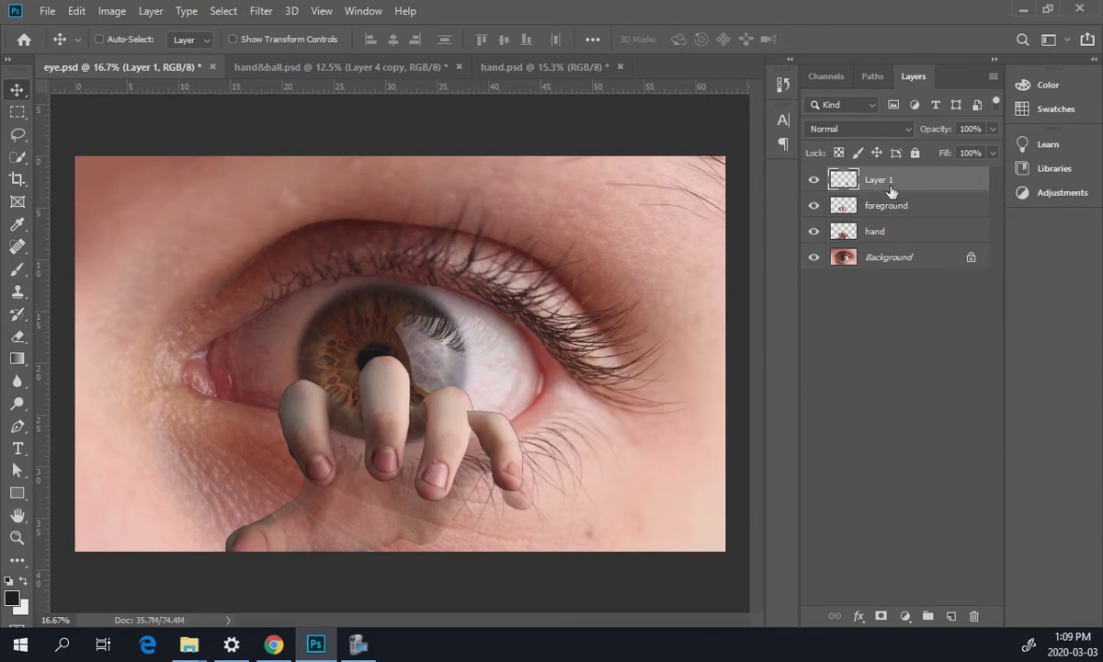
pyautogui.moveTo(877, 181); pyautogui.dragTo(882, 219)
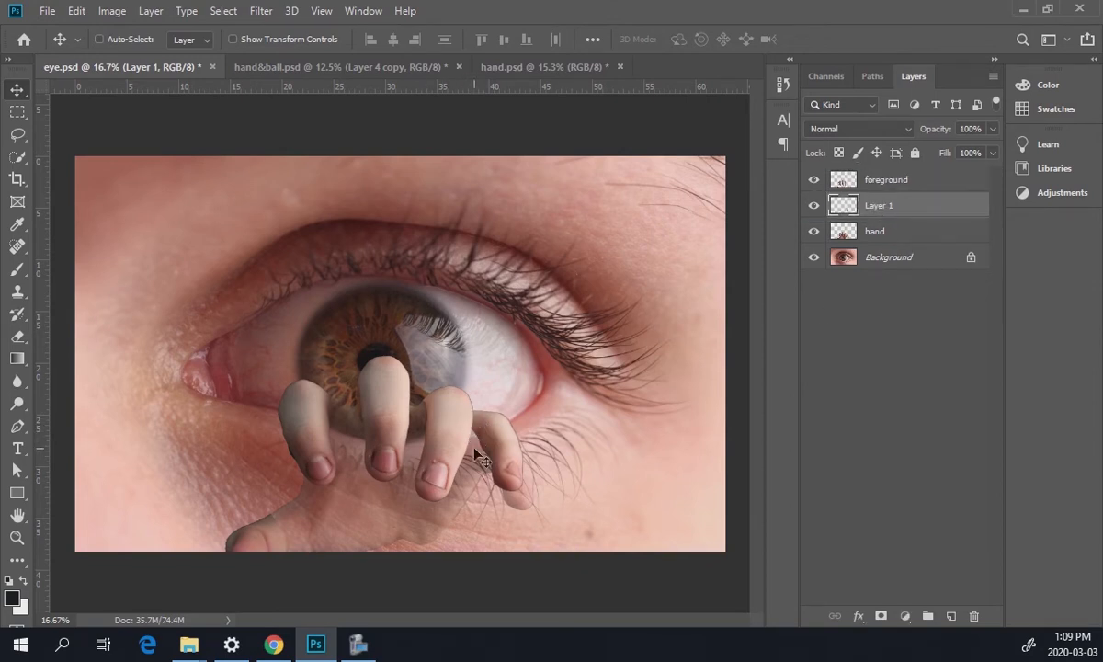
# - Rotate the little finger on Layer 1 to -12.54° and nudge it up and slightly right beside the ring finger
pyautogui.hotkey('ctrl', 't')
pyautogui.moveTo(576, 515); pyautogui.dragTo(556, 459)
pyautogui.press('Up')
pyautogui.press('Up')
pyautogui.press('Up')
pyautogui.press('Up')
pyautogui.press('Up')
pyautogui.press('Up')
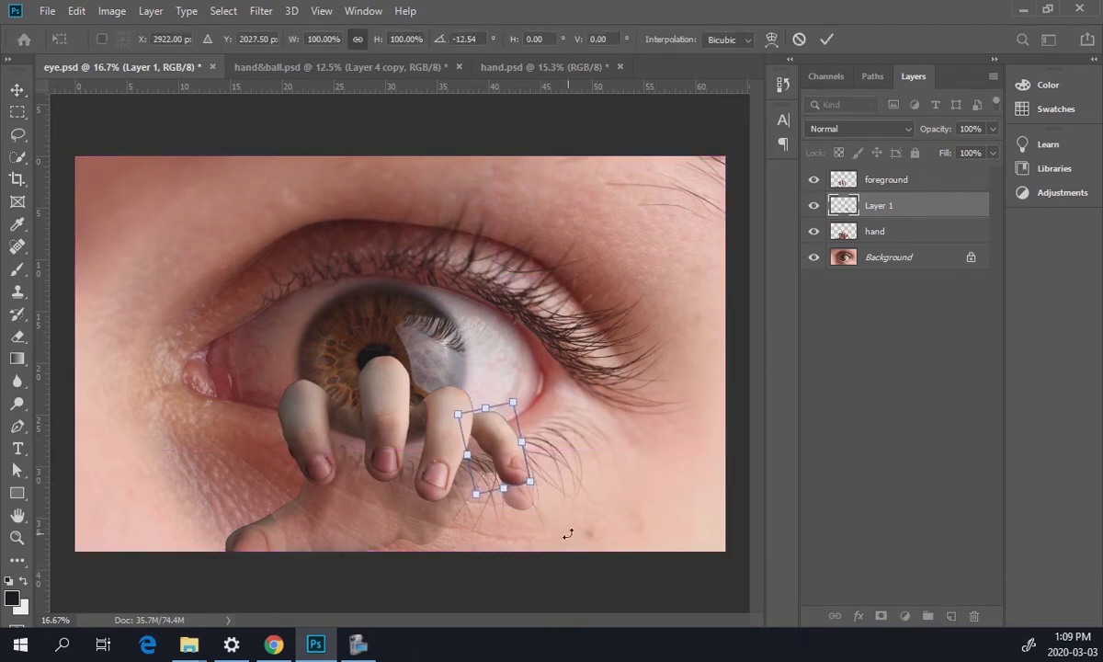
pyautogui.press('Right')
pyautogui.press('Right')
pyautogui.press('Right')
pyautogui.press('Right')
pyautogui.press('Left')
pyautogui.press('Left')
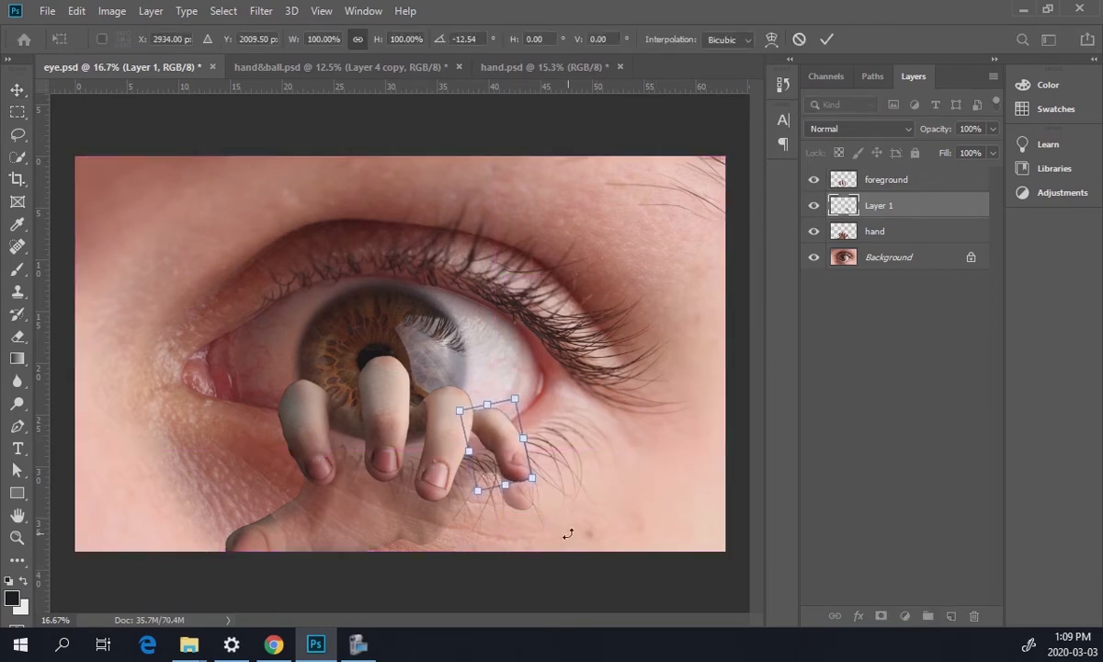
pyautogui.press('Return')
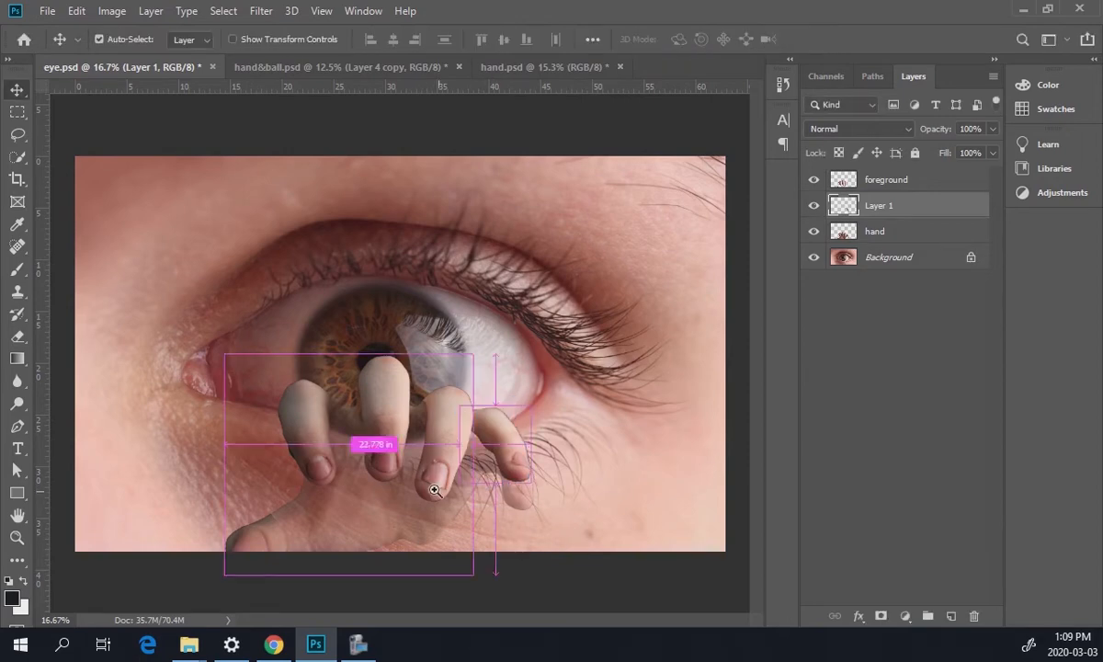
# - Set the hand layer's opacity to 100% and hide the hand, Layer 1 and foreground layers
pyautogui.moveTo(404, 452); pyautogui.dragTo(434, 444)
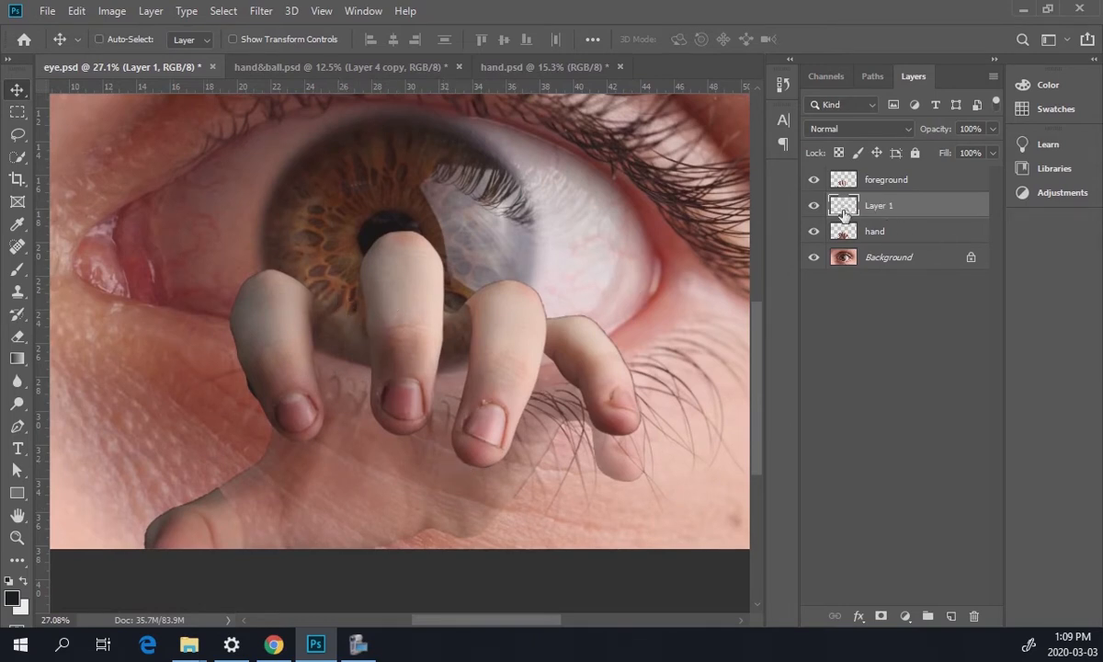
pyautogui.click(882, 232)
pyautogui.click(991, 129)
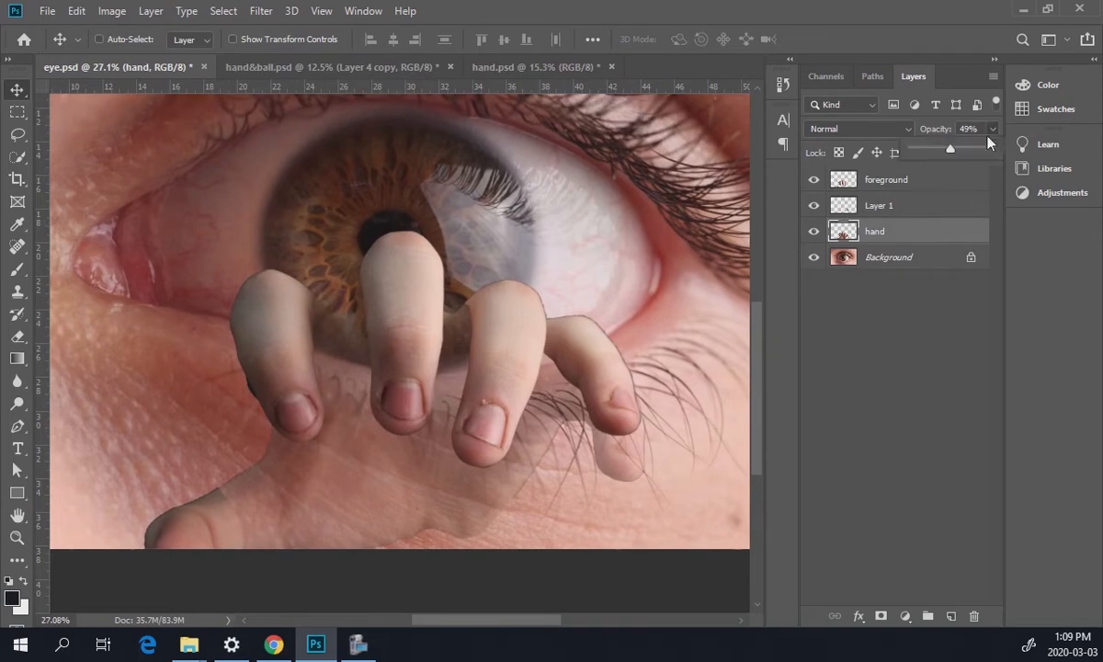
pyautogui.moveTo(953, 153); pyautogui.dragTo(1052, 158)
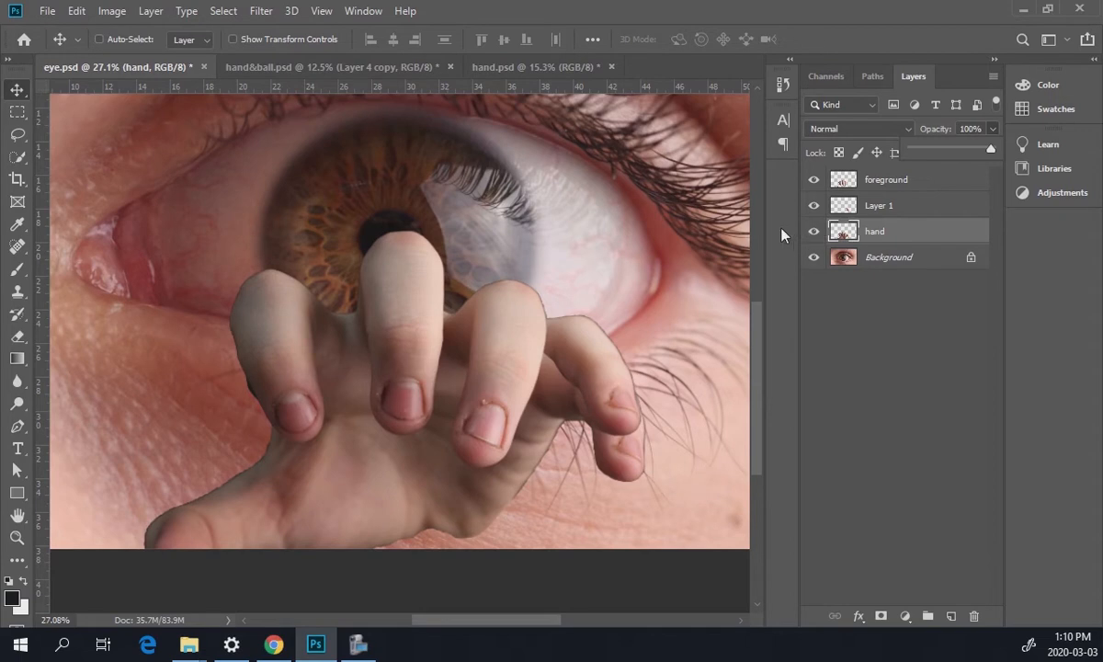
pyautogui.moveTo(814, 230); pyautogui.dragTo(826, 183)
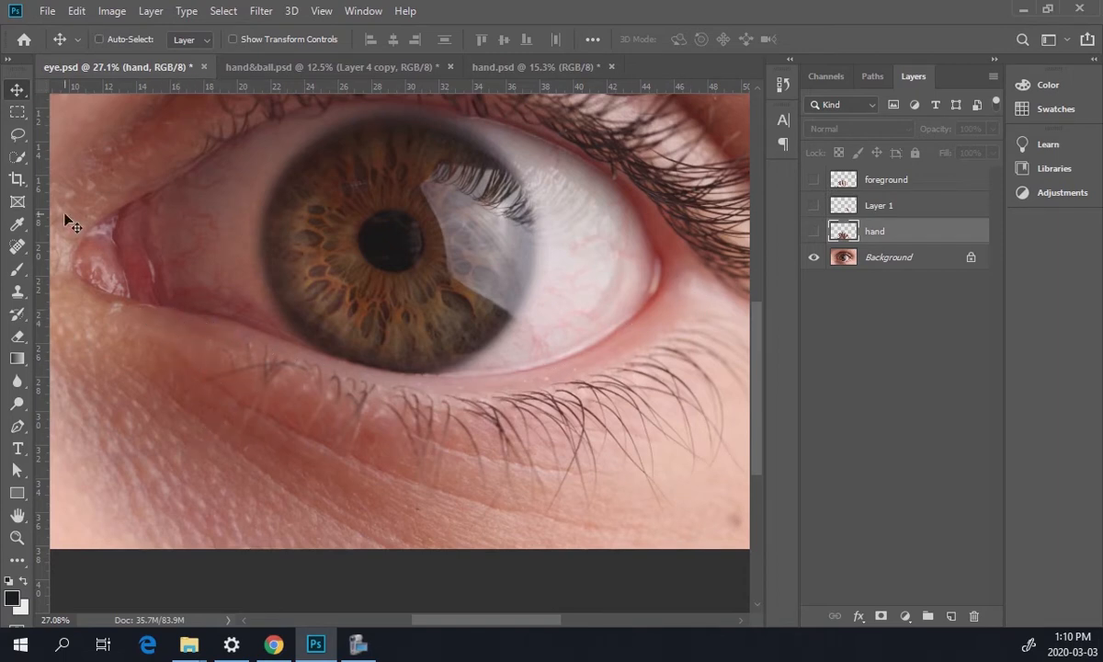
pyautogui.click(17, 134)
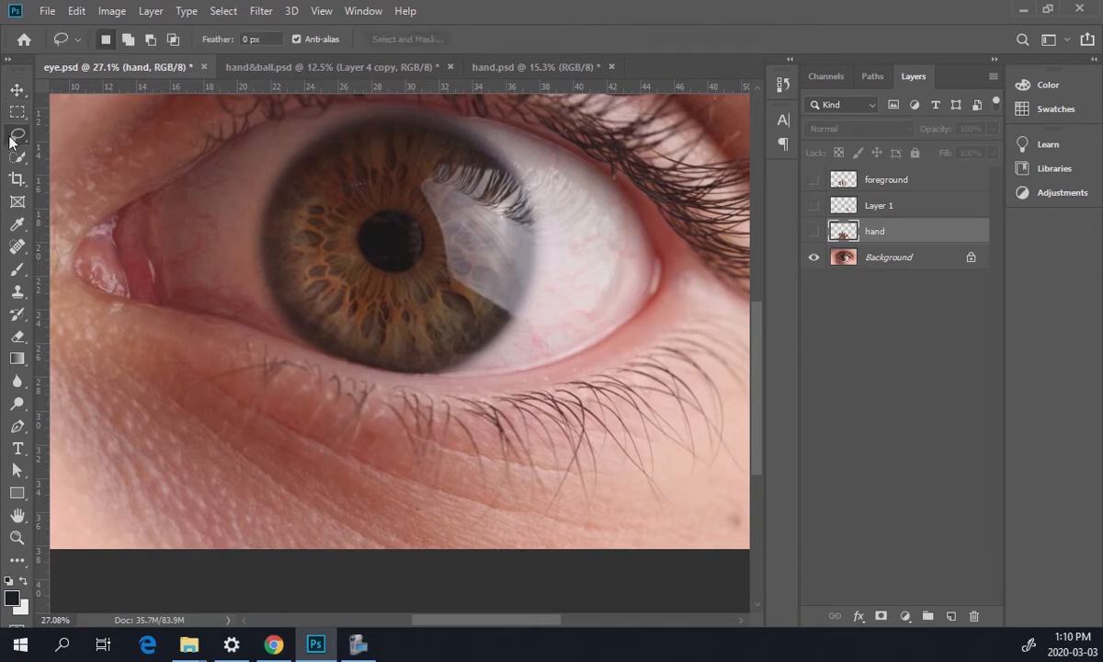
pyautogui.moveTo(133, 300)
pyautogui.mouseDown()
pyautogui.moveTo(220, 309)
pyautogui.moveTo(367, 365)
pyautogui.moveTo(534, 360)
pyautogui.moveTo(669, 283)
pyautogui.moveTo(667, 515)
pyautogui.moveTo(401, 508)
pyautogui.moveTo(256, 472)
pyautogui.moveTo(228, 440)
pyautogui.mouseUp()
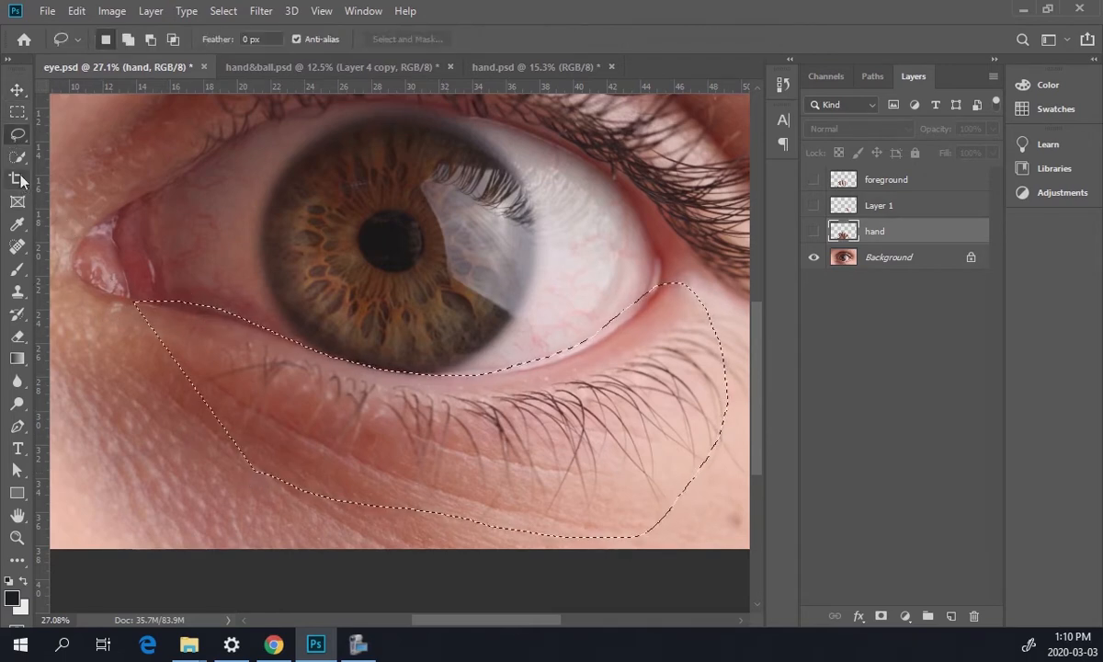
pyautogui.rightClick(17, 134)
pyautogui.click(73, 153)
pyautogui.click(157, 281)
pyautogui.click(301, 258)
pyautogui.click(346, 317)
pyautogui.click(460, 283)
pyautogui.click(478, 395)
pyautogui.doubleClick(189, 401)
pyautogui.hotkey('ctrl', 'd')
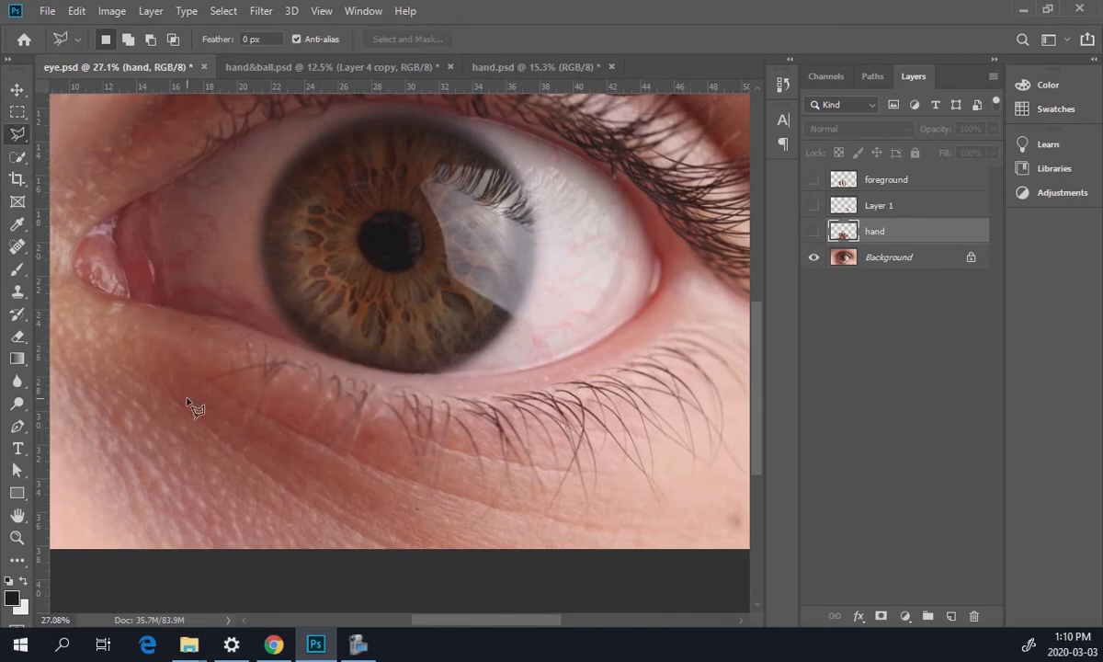
# - Quick-select the rim of the lower eyelid on the Background layer from the inner to the outer corner of the eye
pyautogui.click(19, 159)
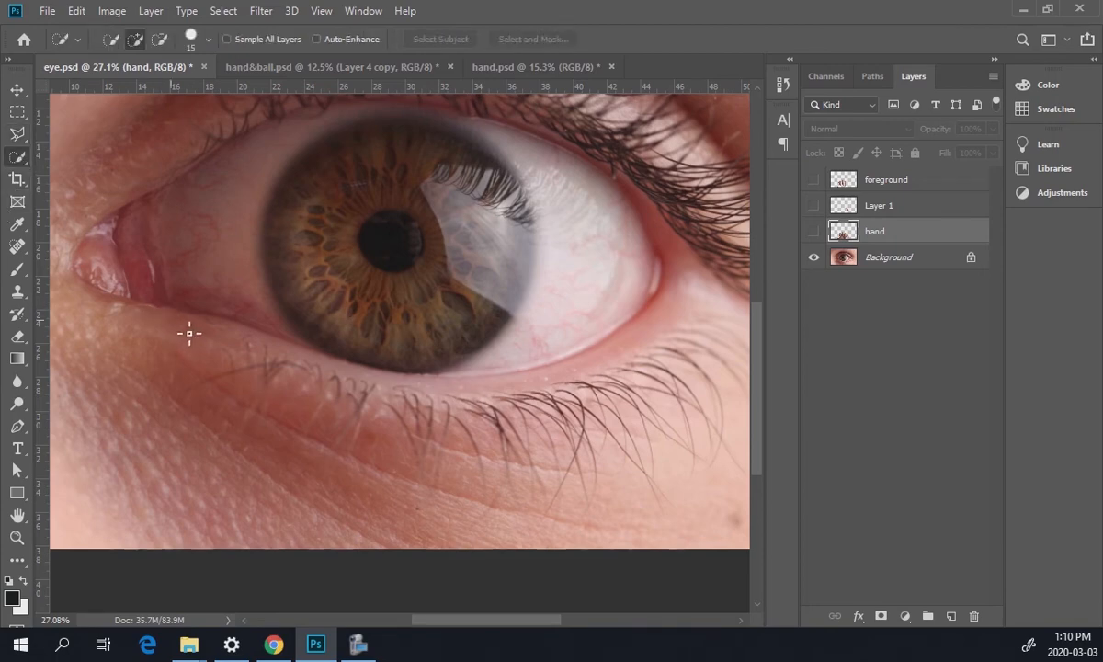
pyautogui.moveTo(147, 323)
pyautogui.mouseDown()
pyautogui.moveTo(214, 340)
pyautogui.moveTo(260, 322)
pyautogui.moveTo(366, 344)
pyautogui.moveTo(700, 454)
pyautogui.moveTo(654, 428)
pyautogui.moveTo(491, 184)
pyautogui.moveTo(387, 181)
pyautogui.mouseUp()
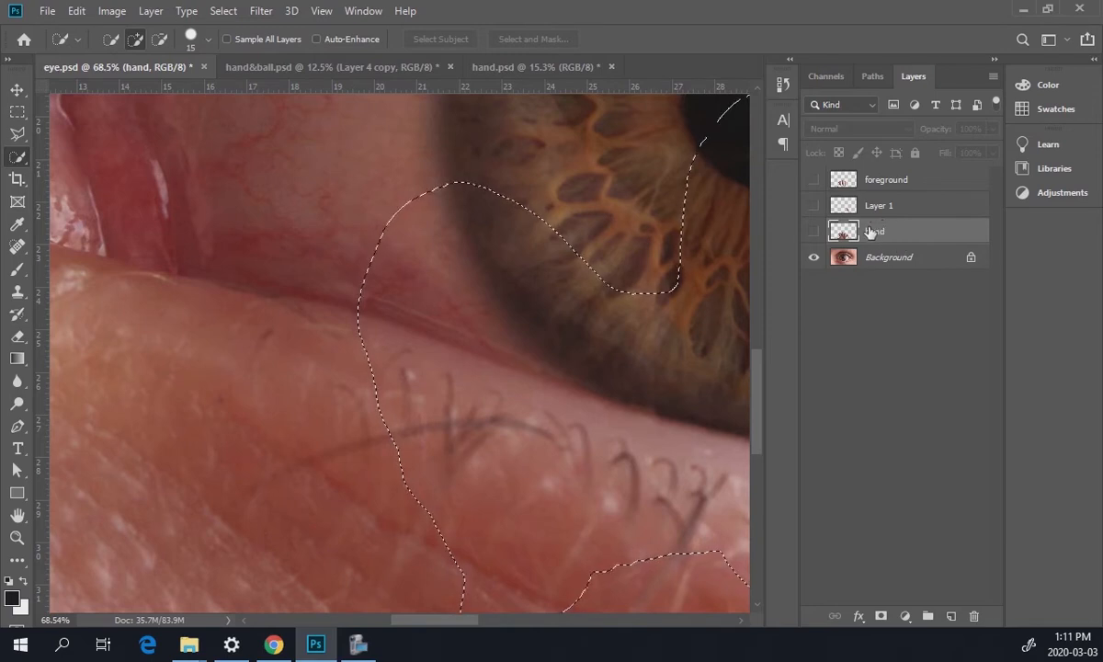
pyautogui.keyDown('ctrl'); pyautogui.click(858, 232); pyautogui.keyUp('ctrl')
pyautogui.click(879, 259)
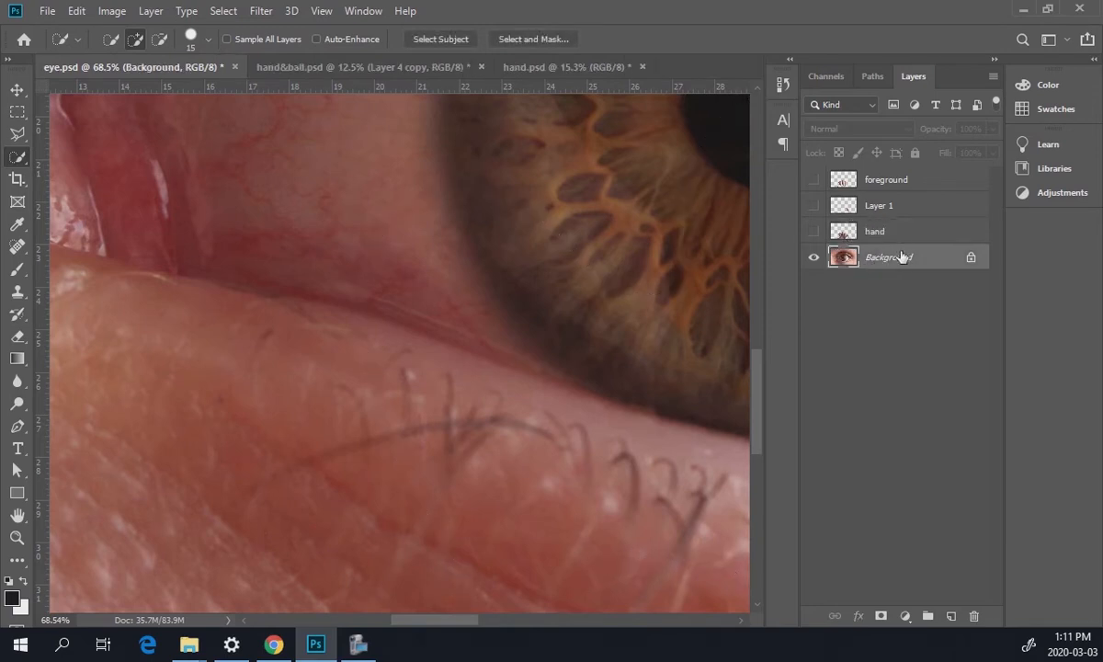
pyautogui.moveTo(195, 305); pyautogui.dragTo(746, 463)
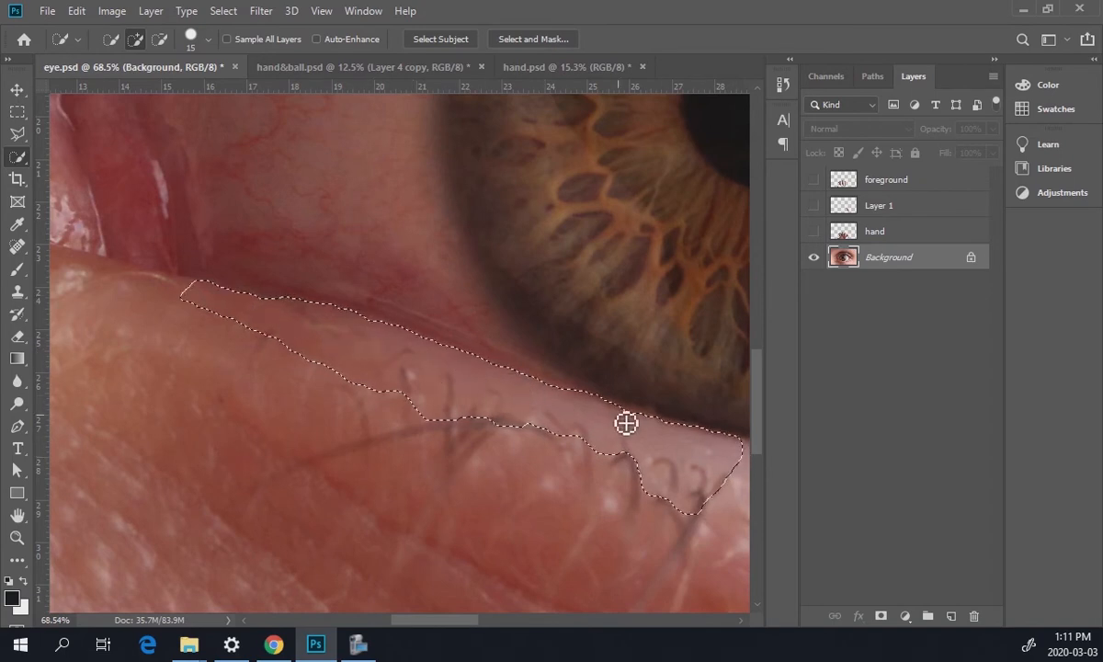
pyautogui.moveTo(682, 445)
pyautogui.mouseDown()
pyautogui.moveTo(146, 323)
pyautogui.moveTo(236, 345)
pyautogui.moveTo(500, 367)
pyautogui.moveTo(704, 318)
pyautogui.moveTo(208, 432)
pyautogui.moveTo(265, 416)
pyautogui.moveTo(456, 295)
pyautogui.moveTo(495, 226)
pyautogui.moveTo(435, 350)
pyautogui.mouseUp()
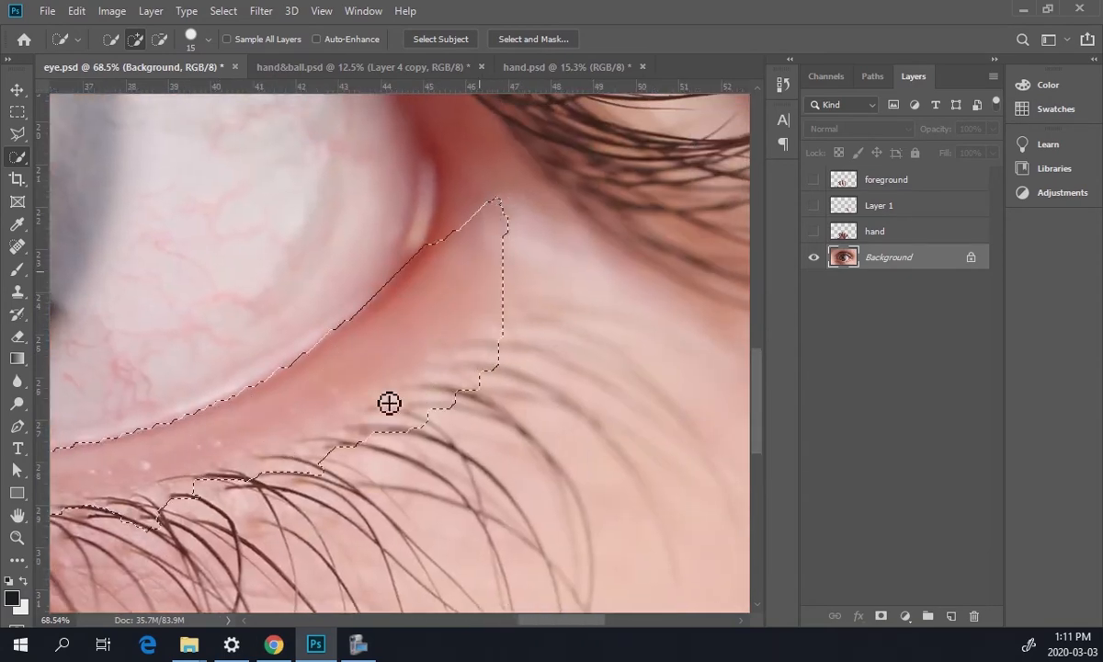
pyautogui.moveTo(202, 487); pyautogui.dragTo(645, 377)
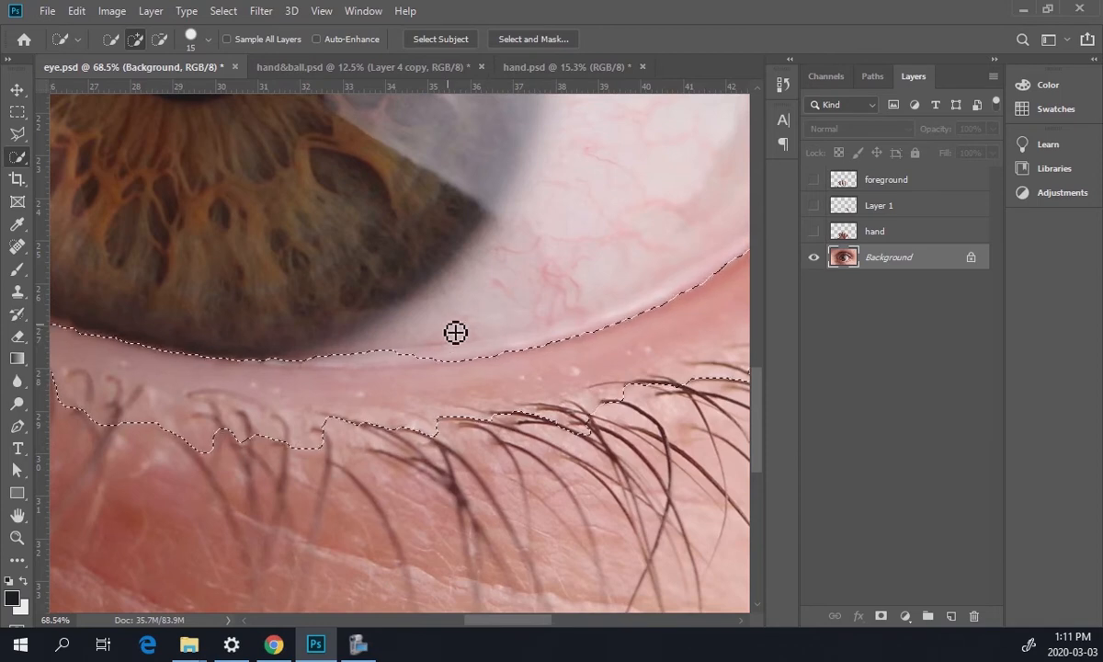
# - Subtract the strip of eyeball just below the iris from the selection so it follows the lower lid's edge
pyautogui.press('alt')
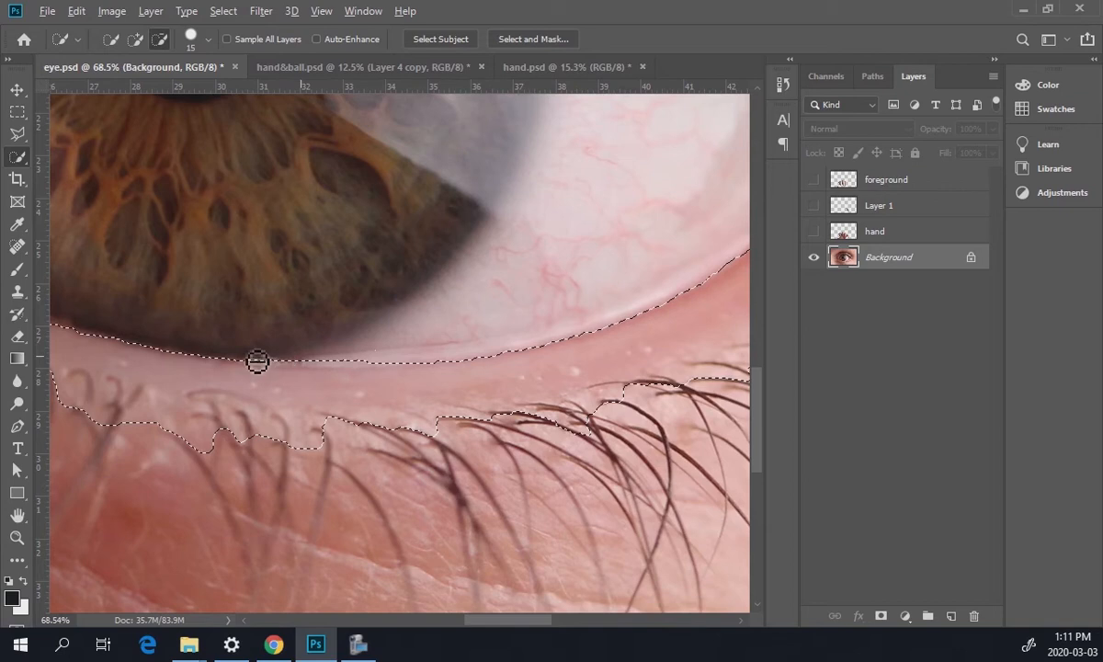
pyautogui.moveTo(414, 379)
pyautogui.mouseDown()
pyautogui.moveTo(293, 387)
pyautogui.moveTo(318, 384)
pyautogui.mouseUp()
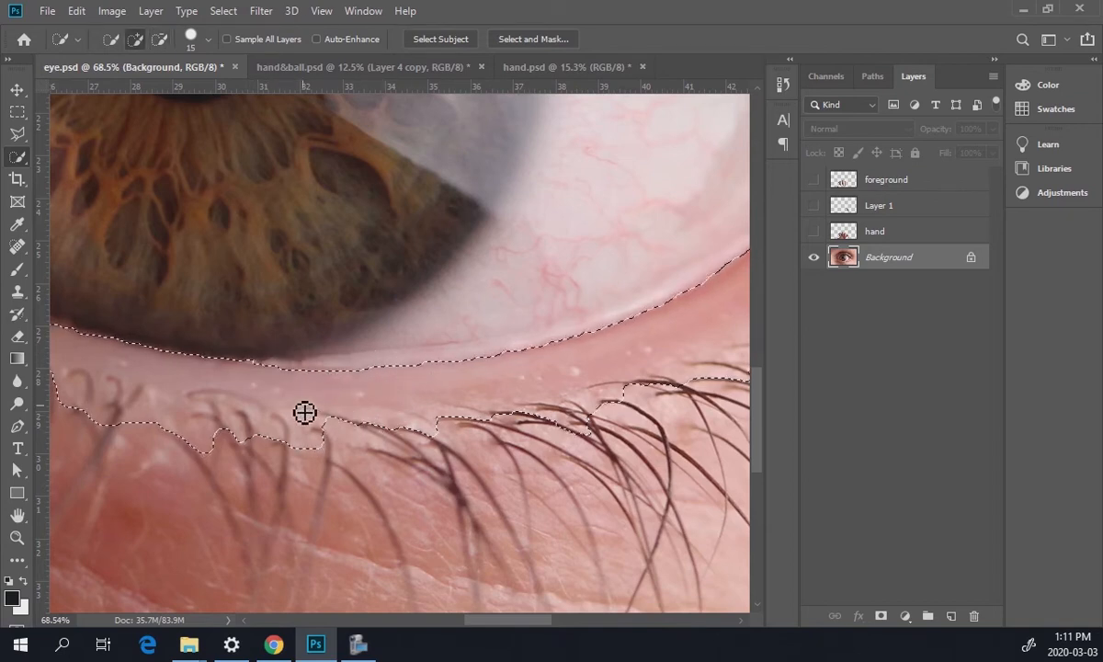
pyautogui.moveTo(223, 388); pyautogui.dragTo(574, 387)
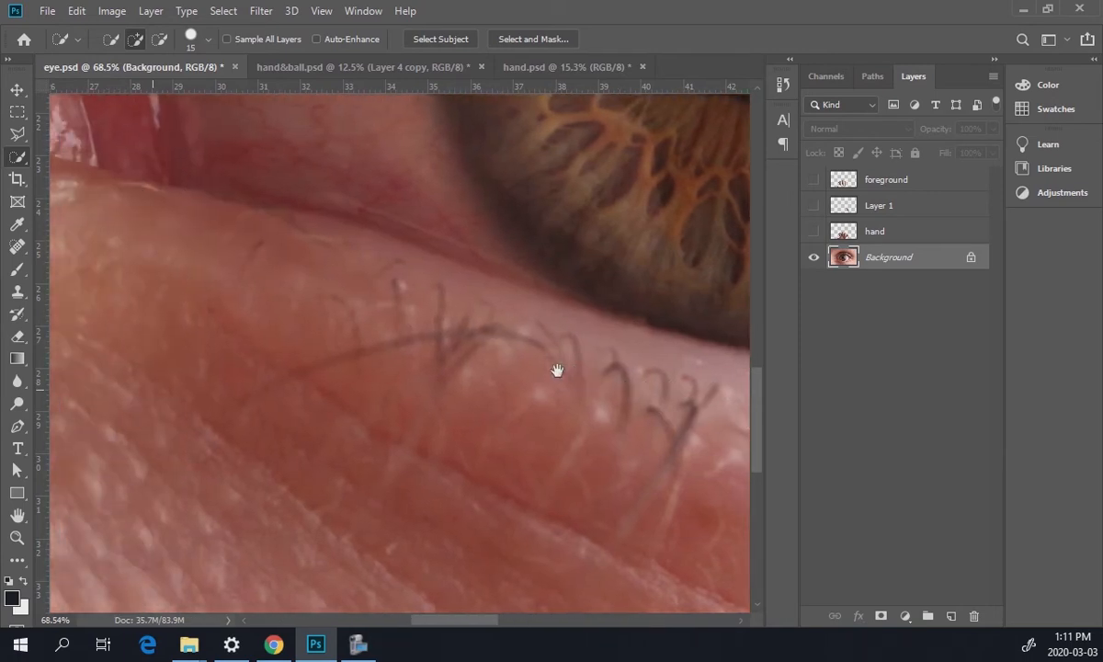
# - Add the skin and lashes below the lower lid, down to the photo's bottom edge, to the selection with the Lasso
pyautogui.scroll(-3, 564, 383)
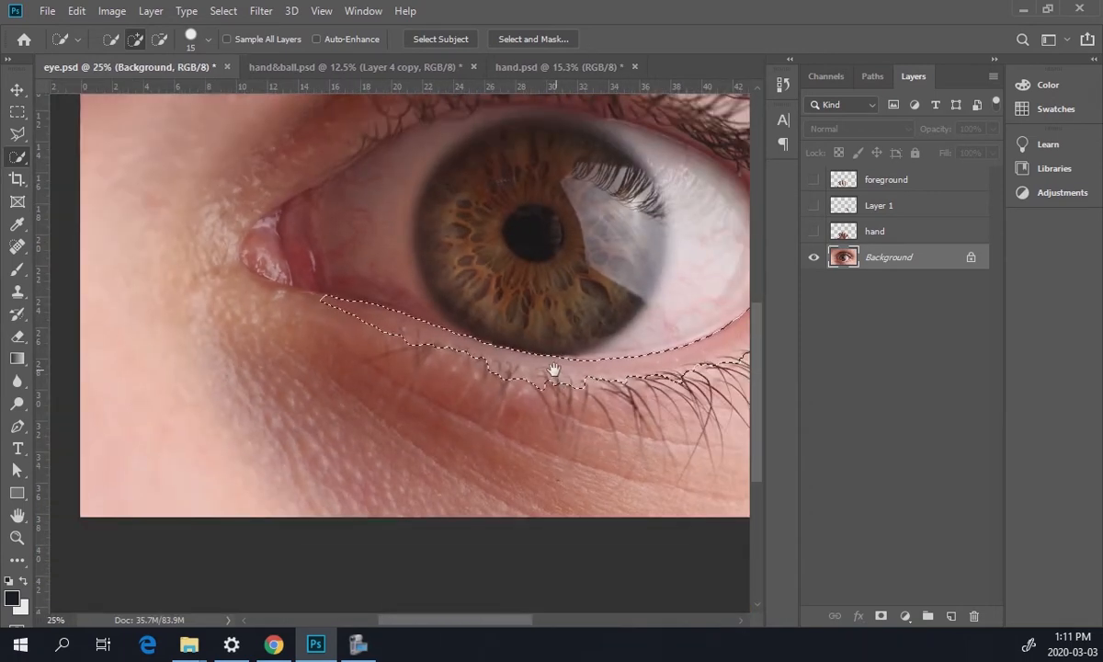
pyautogui.moveTo(552, 369); pyautogui.dragTo(386, 388)
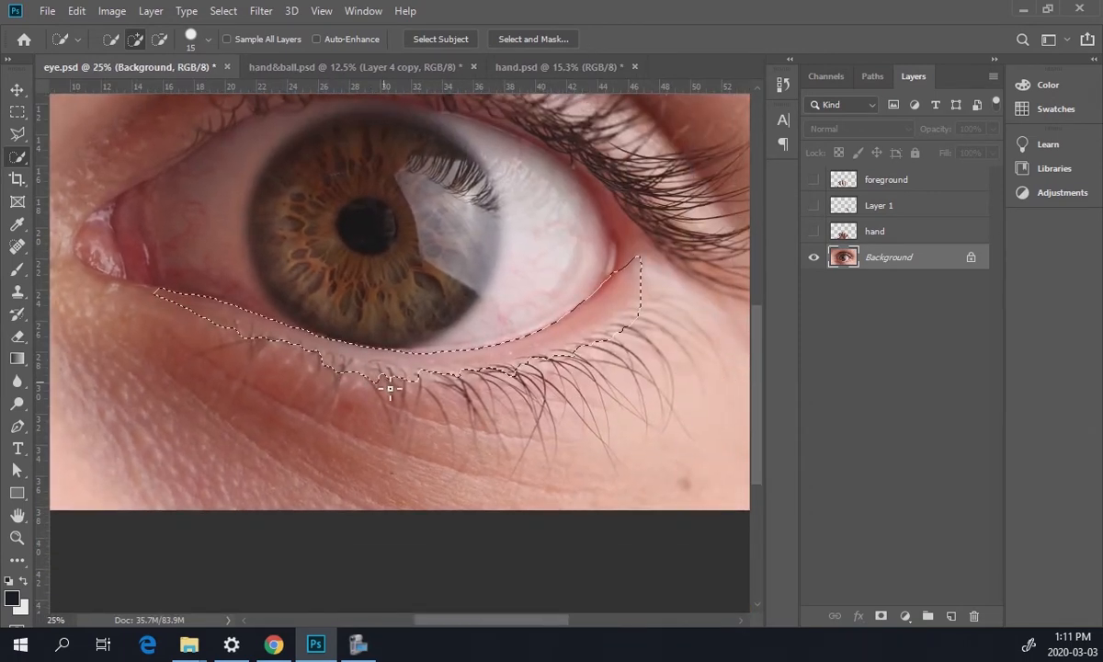
pyautogui.moveTo(16, 134); pyautogui.dragTo(42, 130)
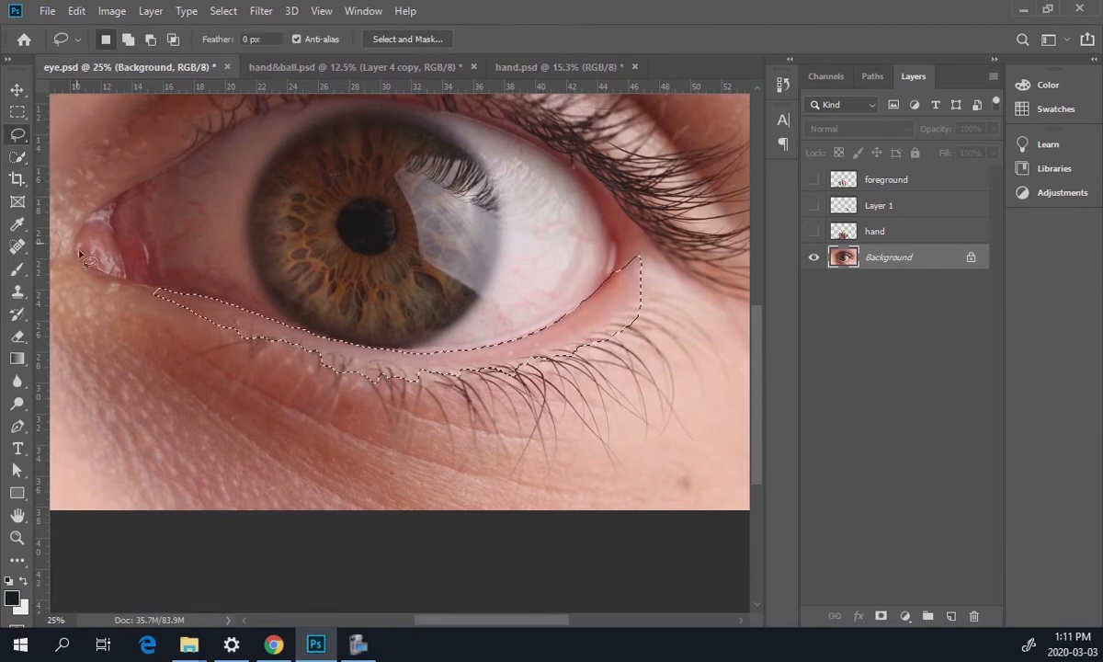
pyautogui.moveTo(212, 307)
pyautogui.mouseDown()
pyautogui.moveTo(156, 292)
pyautogui.moveTo(114, 320)
pyautogui.moveTo(103, 474)
pyautogui.moveTo(141, 543)
pyautogui.moveTo(372, 558)
pyautogui.moveTo(584, 559)
pyautogui.moveTo(679, 500)
pyautogui.moveTo(699, 339)
pyautogui.moveTo(676, 279)
pyautogui.moveTo(663, 269)
pyautogui.moveTo(575, 323)
pyautogui.mouseUp()
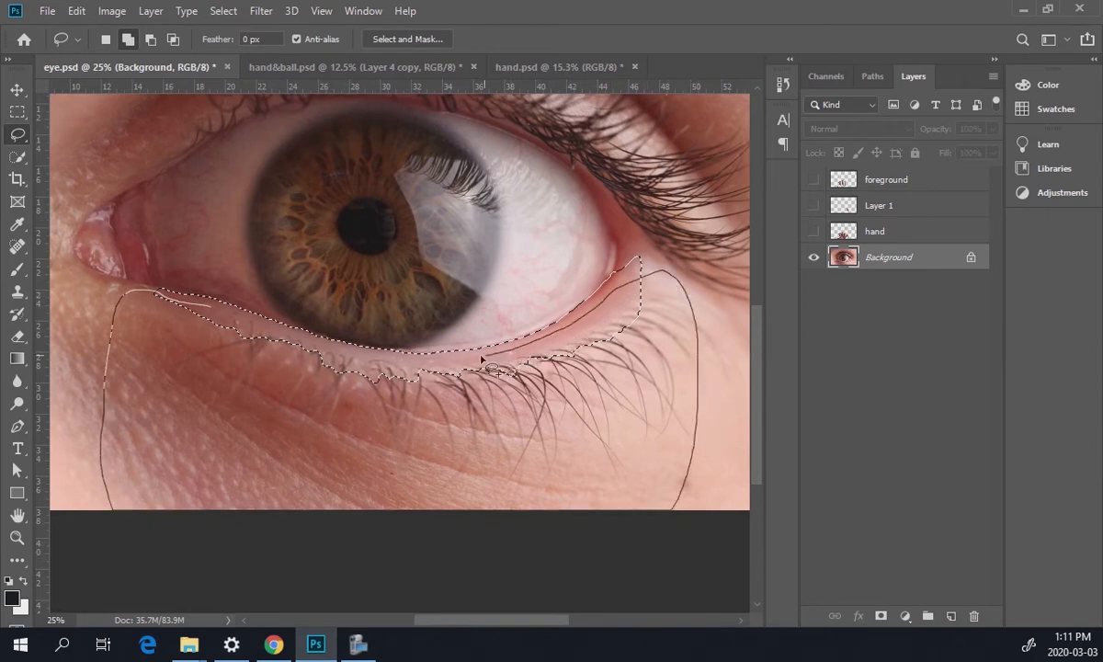
pyautogui.moveTo(390, 366); pyautogui.dragTo(231, 316)
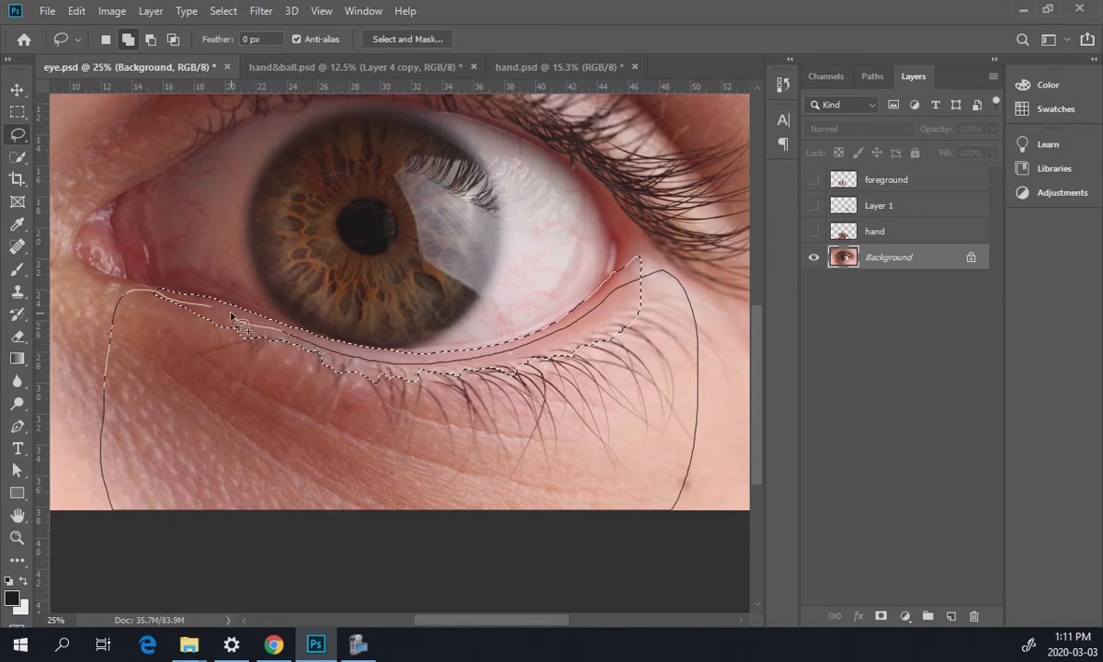
pyautogui.moveTo(234, 317); pyautogui.dragTo(234, 317)
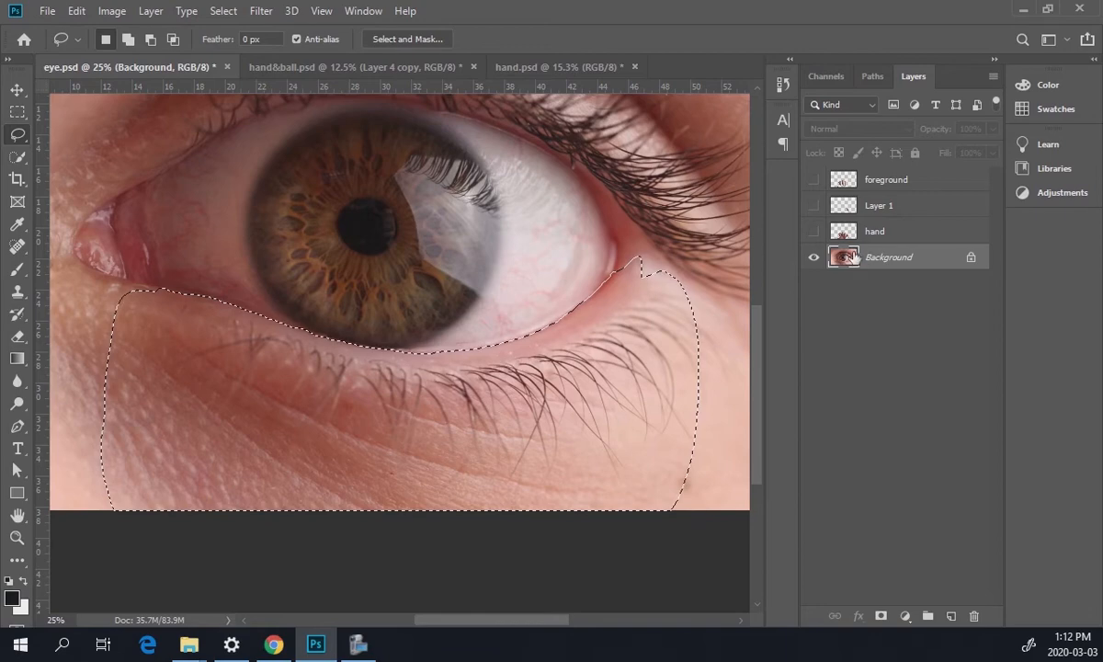
# - Copy the selected lower eyelid area and paste it onto a new layer above the Background
pyautogui.click(77, 11)
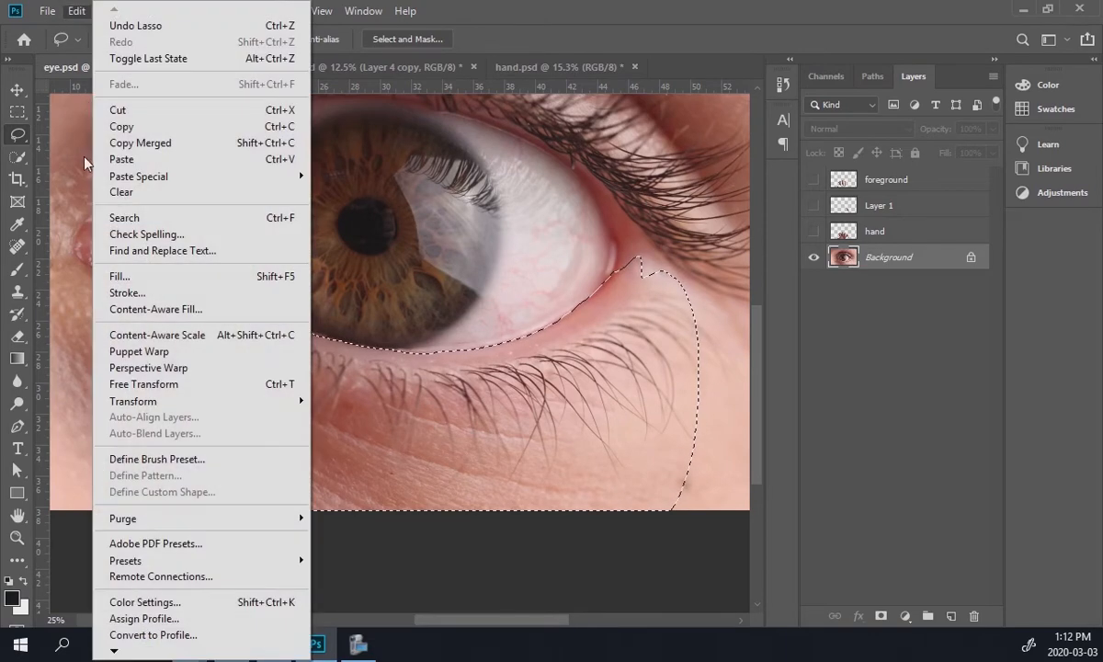
pyautogui.click(129, 142)
pyautogui.click(76, 11)
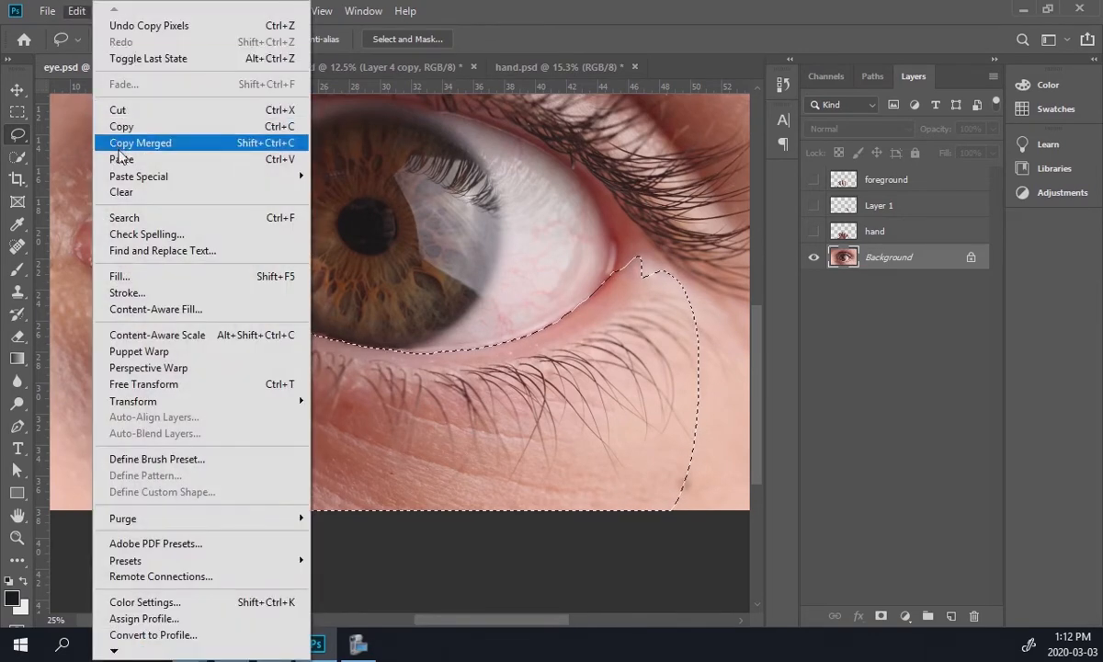
pyautogui.click(120, 159)
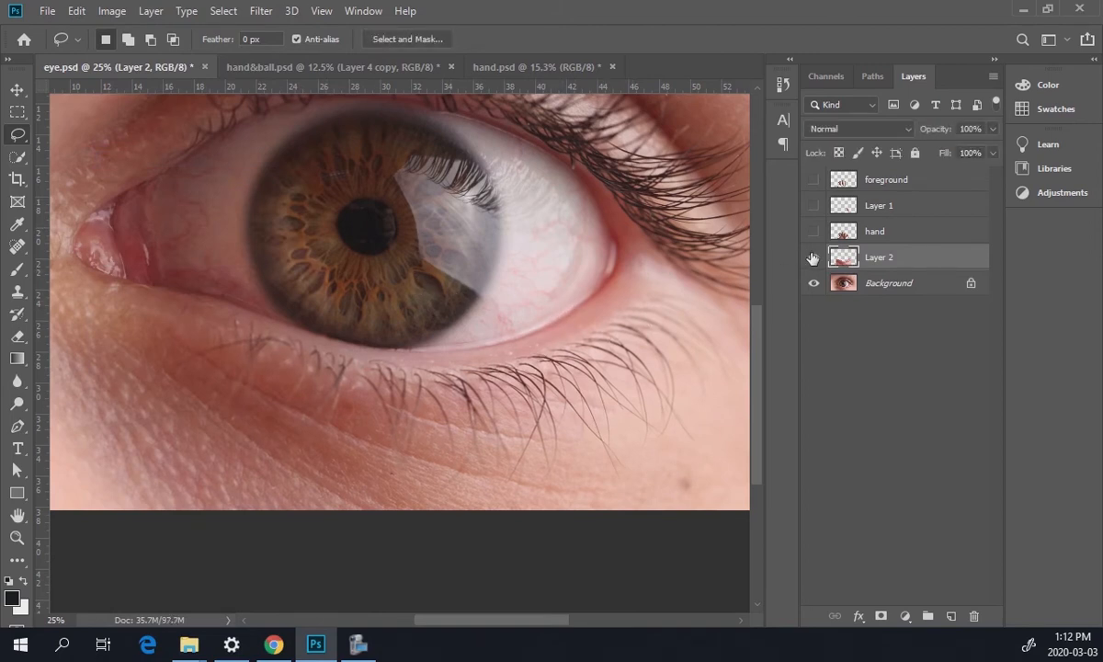
# - Hide the Background layer and show the hand, Layer 1 and foreground layers over the pasted eyelid
pyautogui.press('v')
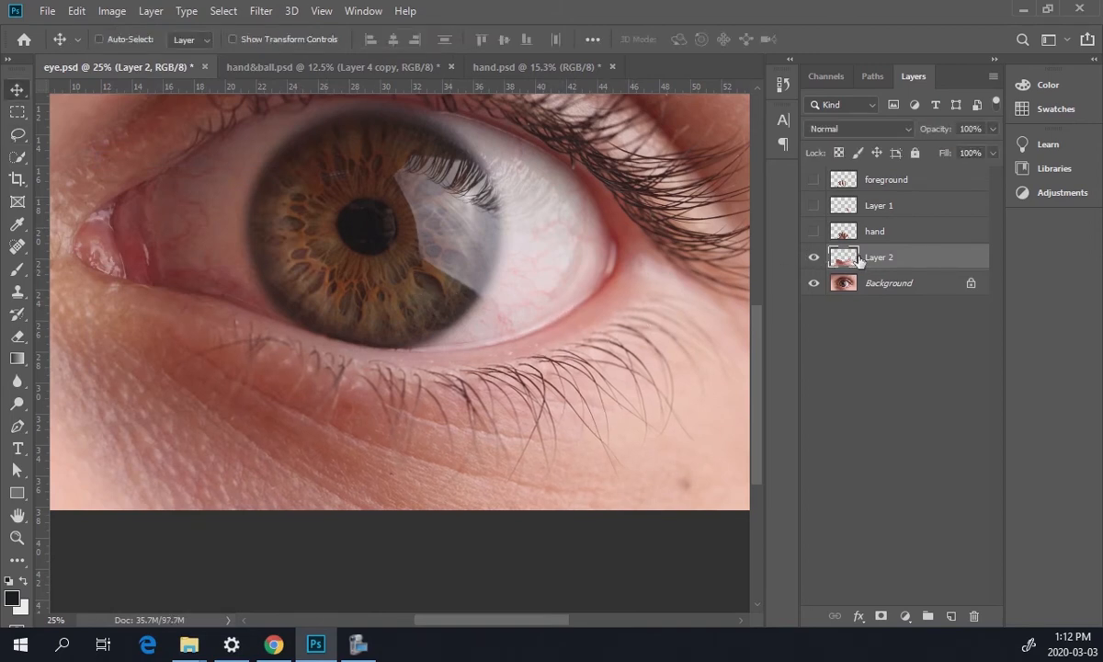
pyautogui.click(811, 261)
pyautogui.click(813, 284)
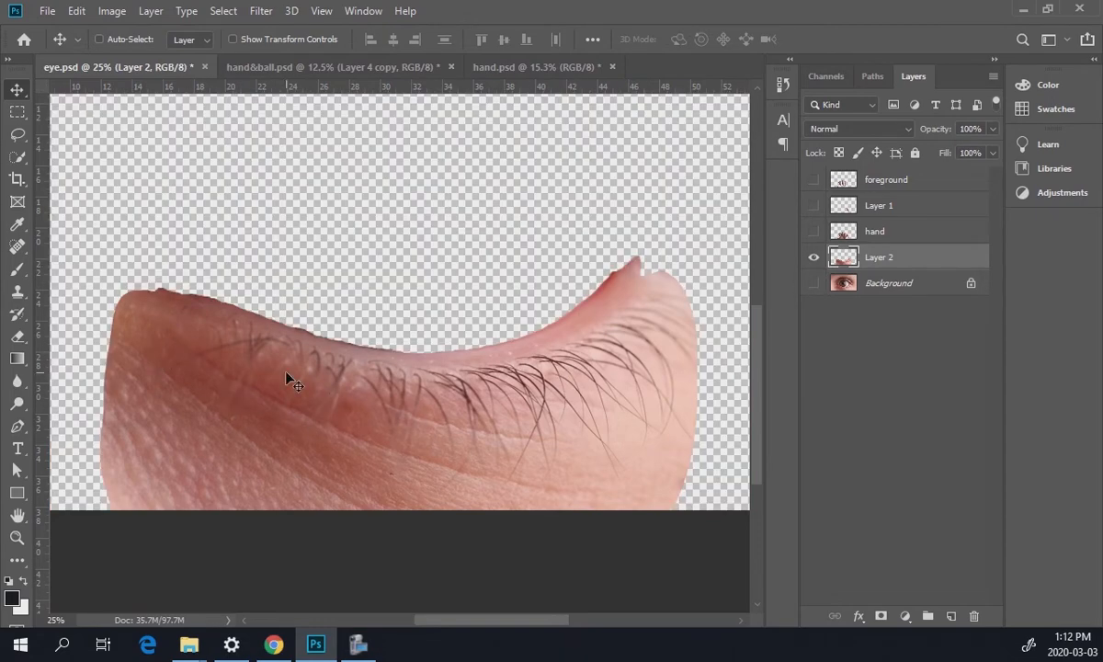
pyautogui.moveTo(813, 232); pyautogui.dragTo(813, 179)
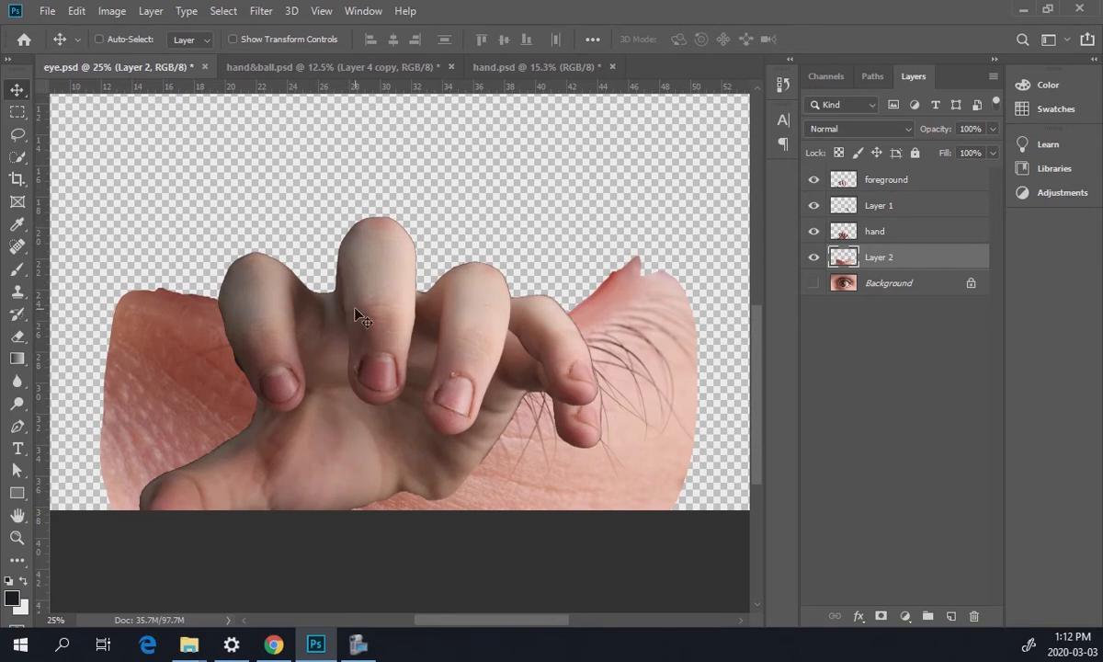
# - Move the hand layer below Layer 2 so the lower eyelid covers the palm behind the fingers
pyautogui.click(891, 347)
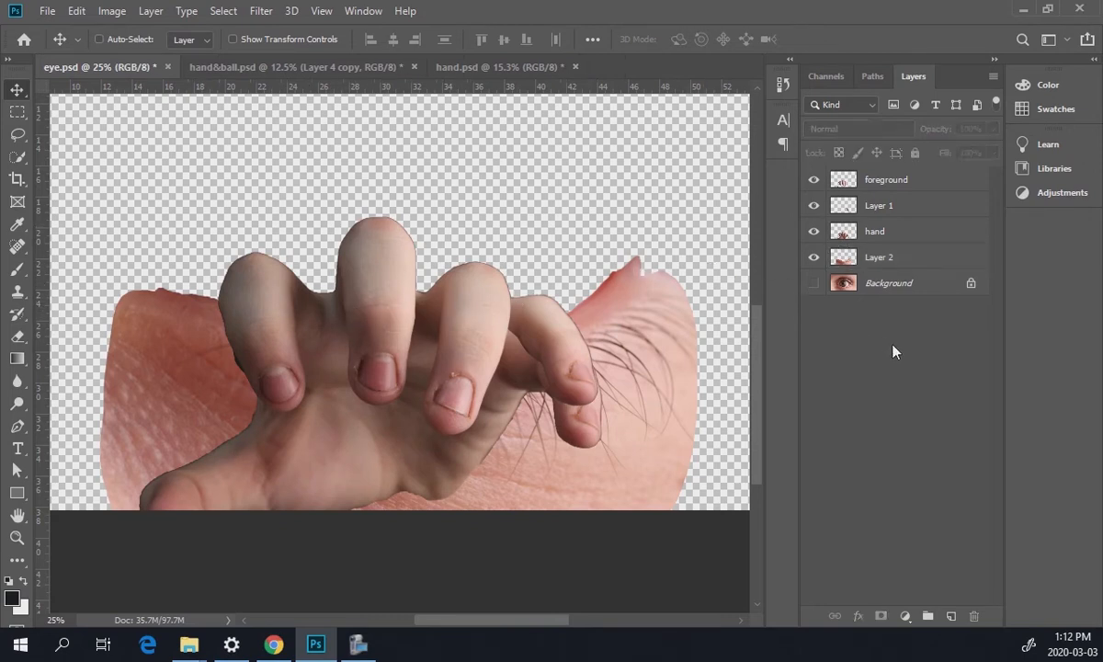
pyautogui.click(880, 233)
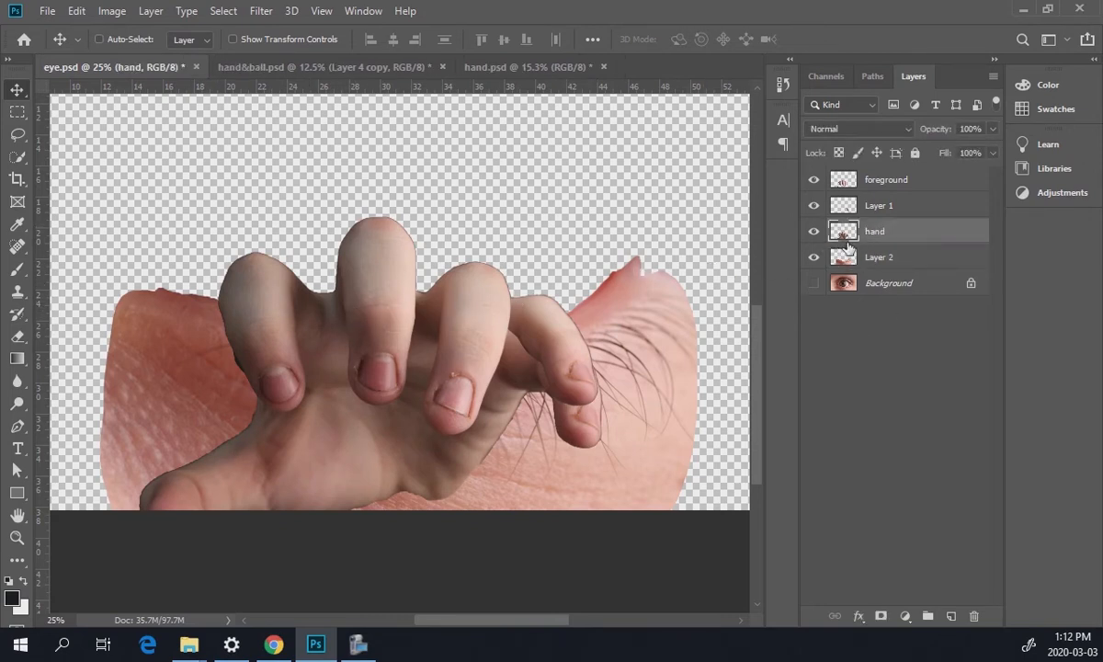
pyautogui.moveTo(880, 233); pyautogui.dragTo(884, 268)
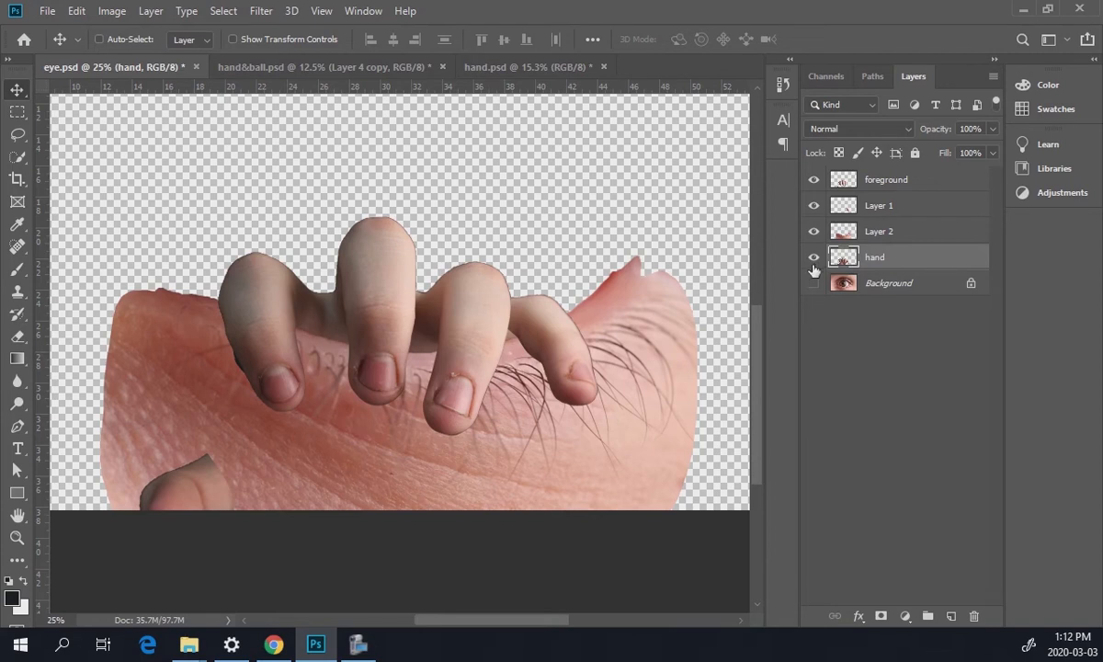
# - Lasso the leftover thumb piece on the foreground layer, delete it and clear the selection
pyautogui.click(831, 180)
pyautogui.click(16, 133)
pyautogui.moveTo(283, 479)
pyautogui.mouseDown()
pyautogui.moveTo(86, 522)
pyautogui.moveTo(248, 602)
pyautogui.mouseUp()
pyautogui.press('Delete')
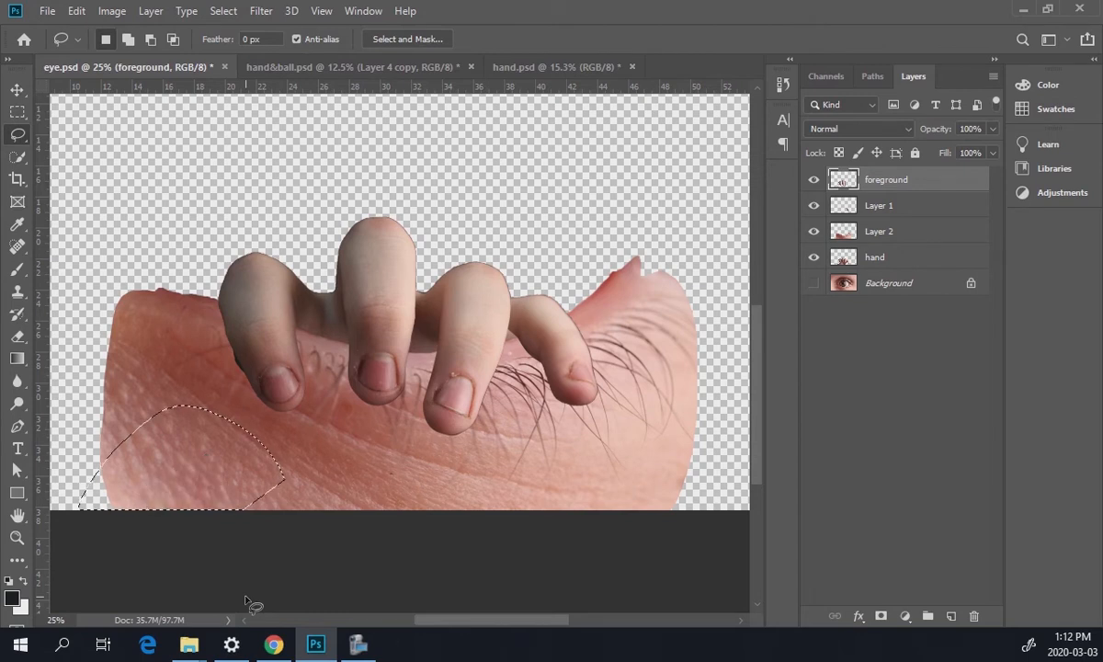
pyautogui.hotkey('ctrl', 'd')
# - Shift the foreground, Layer 1 and hand layers together slightly to the right along the eyelid
pyautogui.keyDown('ctrl'); pyautogui.click(845, 207); pyautogui.keyUp('ctrl')
pyautogui.hotkey('ctrl', 'd')
pyautogui.keyDown('shift'); pyautogui.click(880, 206); pyautogui.keyUp('shift')
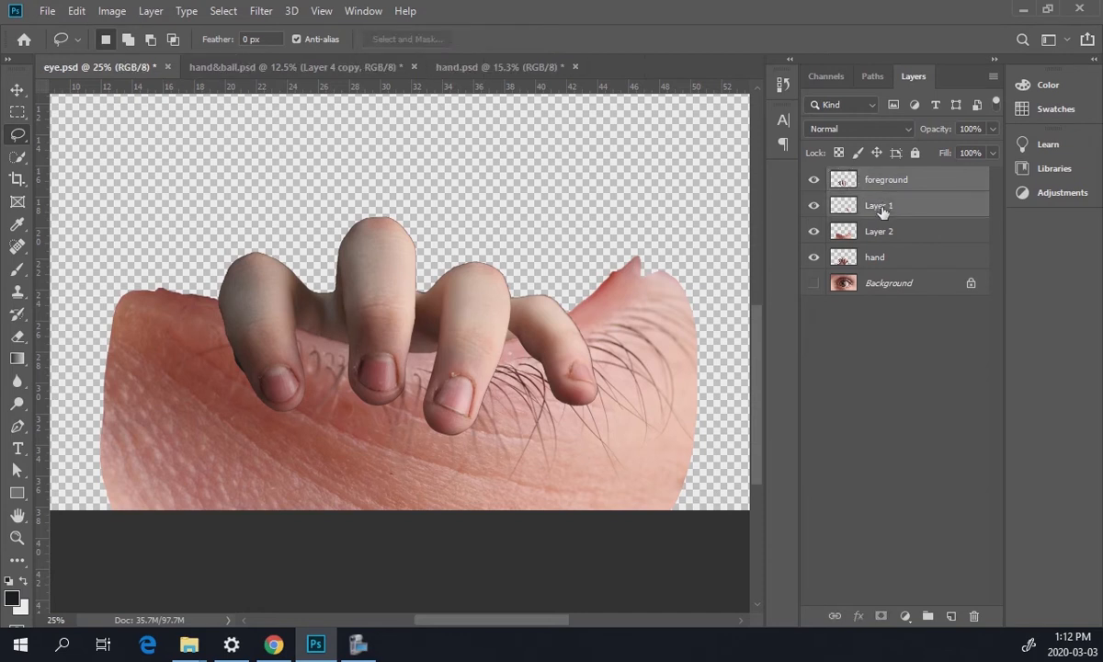
pyautogui.keyDown('ctrl'); pyautogui.click(877, 258); pyautogui.keyUp('ctrl')
pyautogui.press('v')
pyautogui.moveTo(457, 305)
pyautogui.mouseDown()
pyautogui.moveTo(458, 274)
pyautogui.moveTo(439, 303)
pyautogui.moveTo(467, 246)
pyautogui.moveTo(431, 288)
pyautogui.moveTo(455, 259)
pyautogui.moveTo(464, 310)
pyautogui.mouseUp()
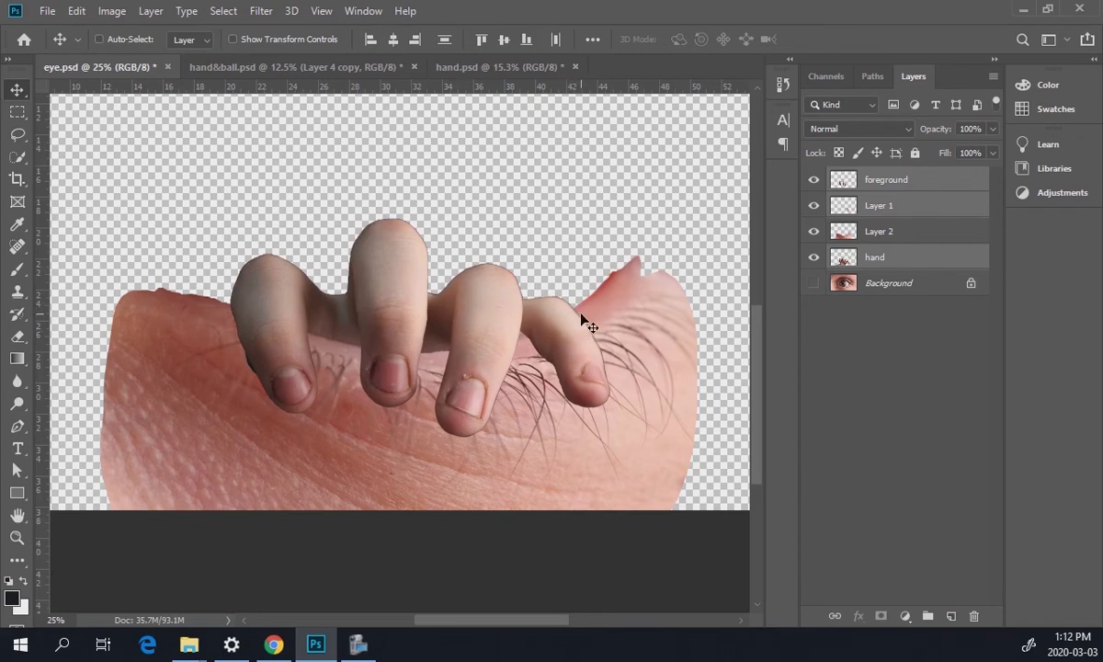
pyautogui.moveTo(547, 303); pyautogui.dragTo(557, 303)
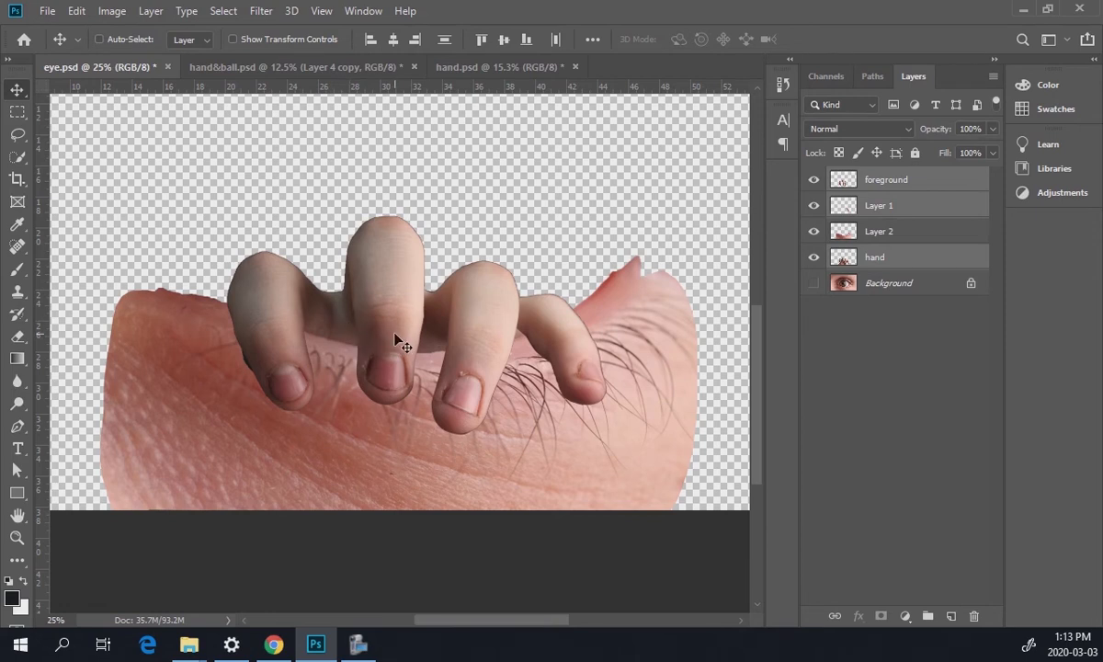
# - Nudge the little finger on Layer 1 slightly upward
pyautogui.click(899, 351)
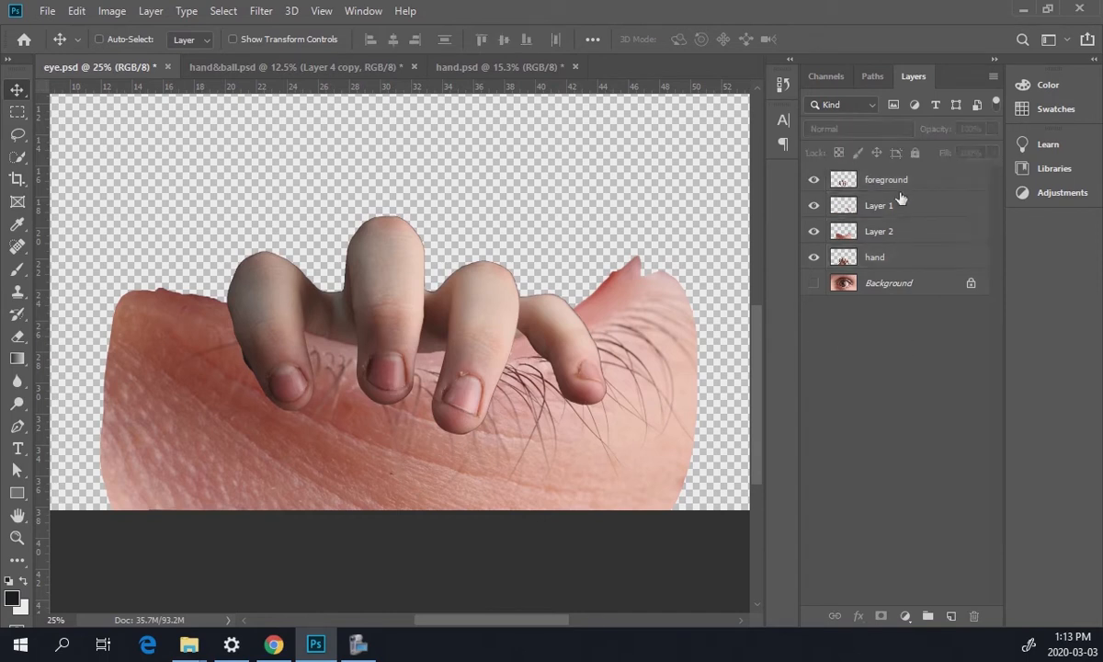
pyautogui.click(846, 184)
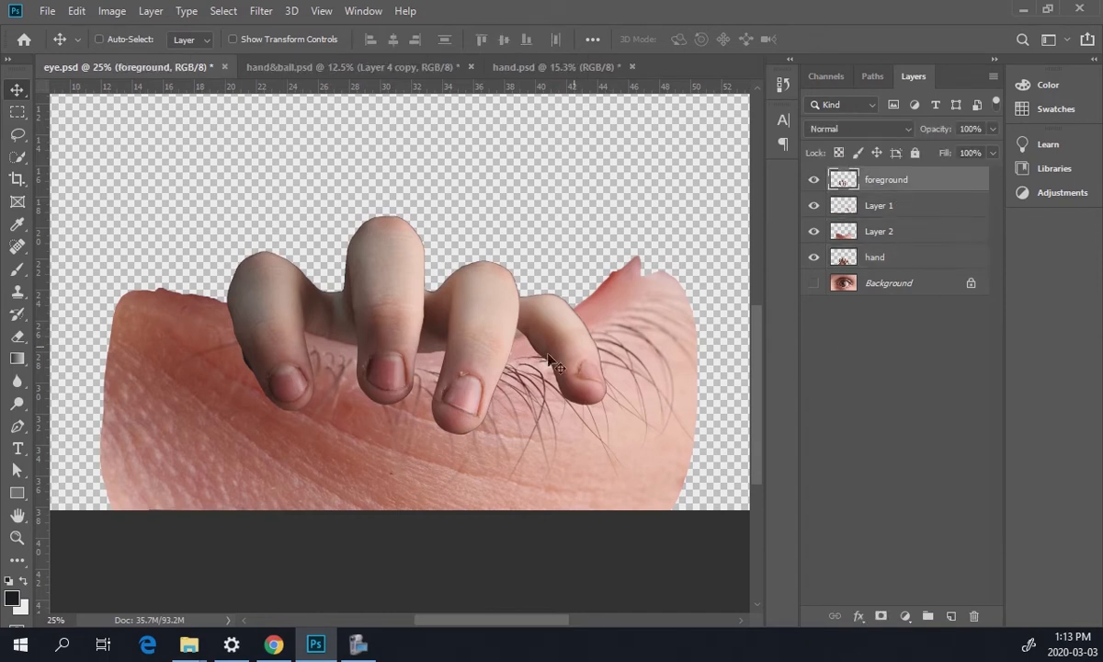
pyautogui.click(873, 209)
pyautogui.press('Up')
pyautogui.press('Up')
pyautogui.press('Up')
pyautogui.press('Up')
pyautogui.press('Up')
pyautogui.press('Up')
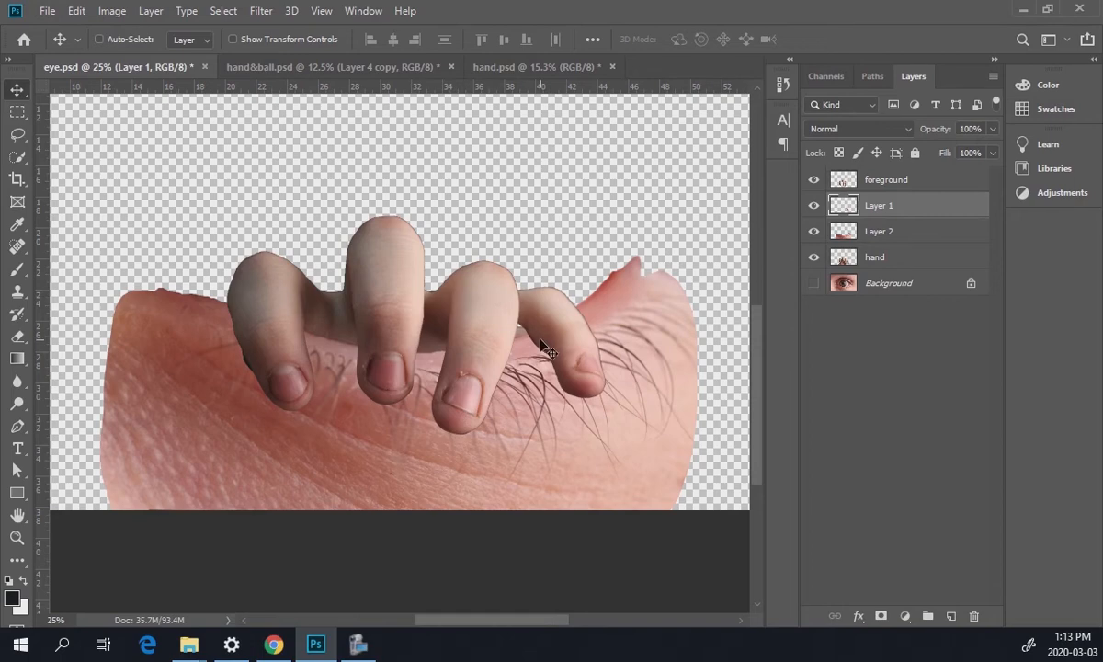
# - Hide Layer 2 to uncover the palm and the gap beside the little finger
pyautogui.click(814, 231)
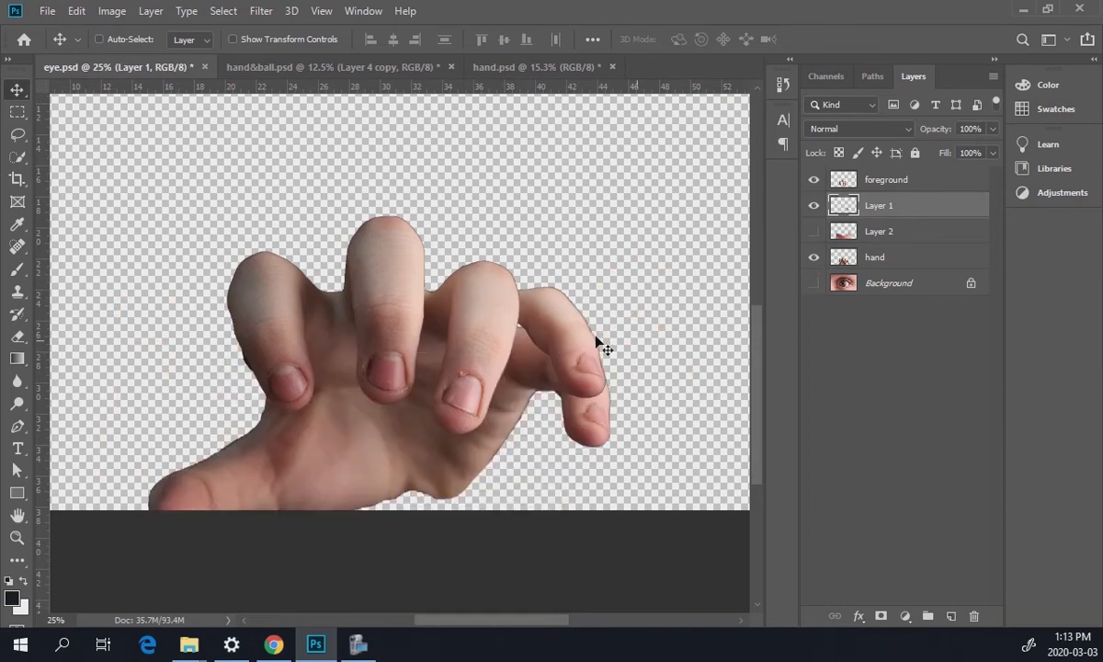
pyautogui.moveTo(542, 356); pyautogui.dragTo(596, 429)
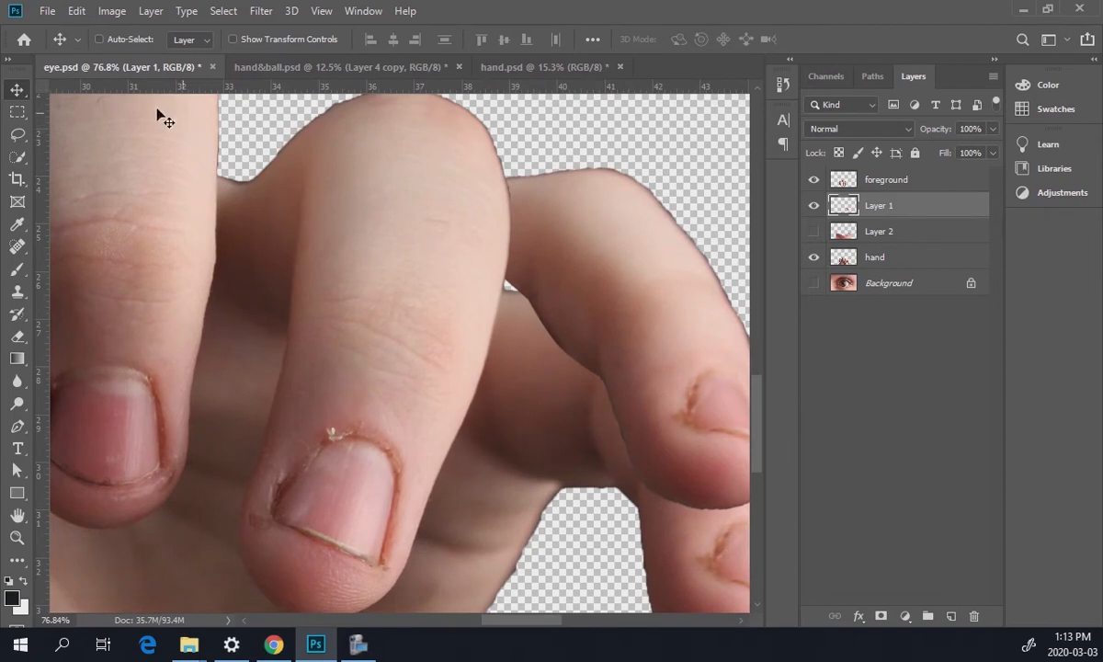
# - Try to cover the gap beside the little finger with a palm patch copied from the hand layer
pyautogui.click(16, 135)
pyautogui.moveTo(537, 479)
pyautogui.mouseDown()
pyautogui.moveTo(477, 451)
pyautogui.moveTo(450, 485)
pyautogui.moveTo(438, 512)
pyautogui.moveTo(466, 556)
pyautogui.moveTo(516, 553)
pyautogui.moveTo(533, 479)
pyautogui.mouseUp()
pyautogui.click(19, 91)
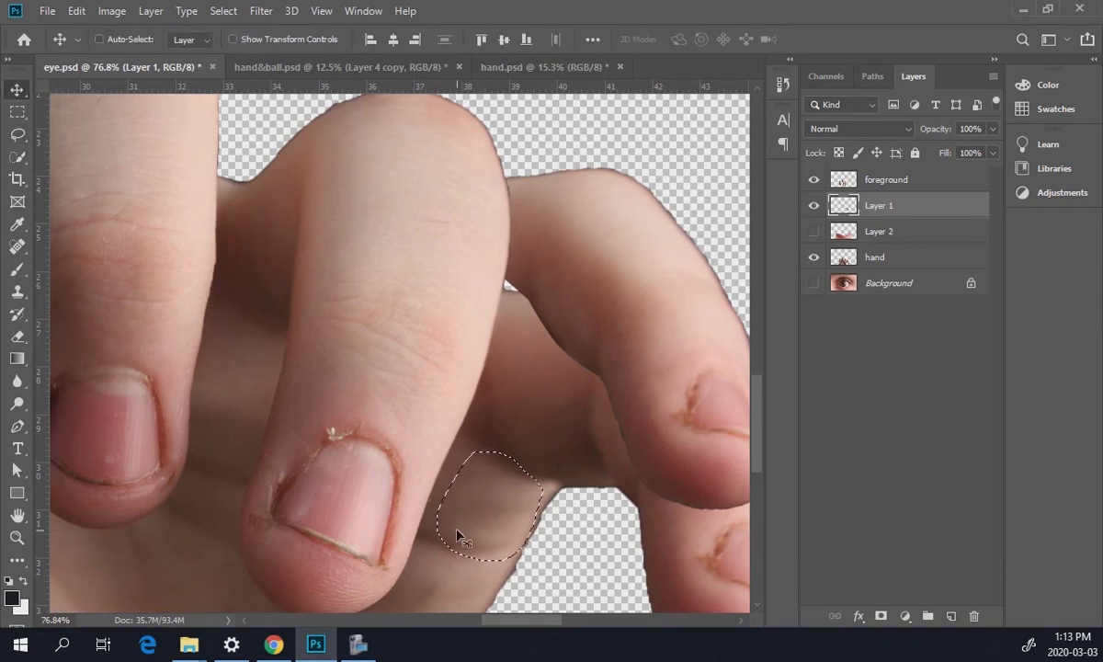
pyautogui.hotkey('ctrl', 'c')
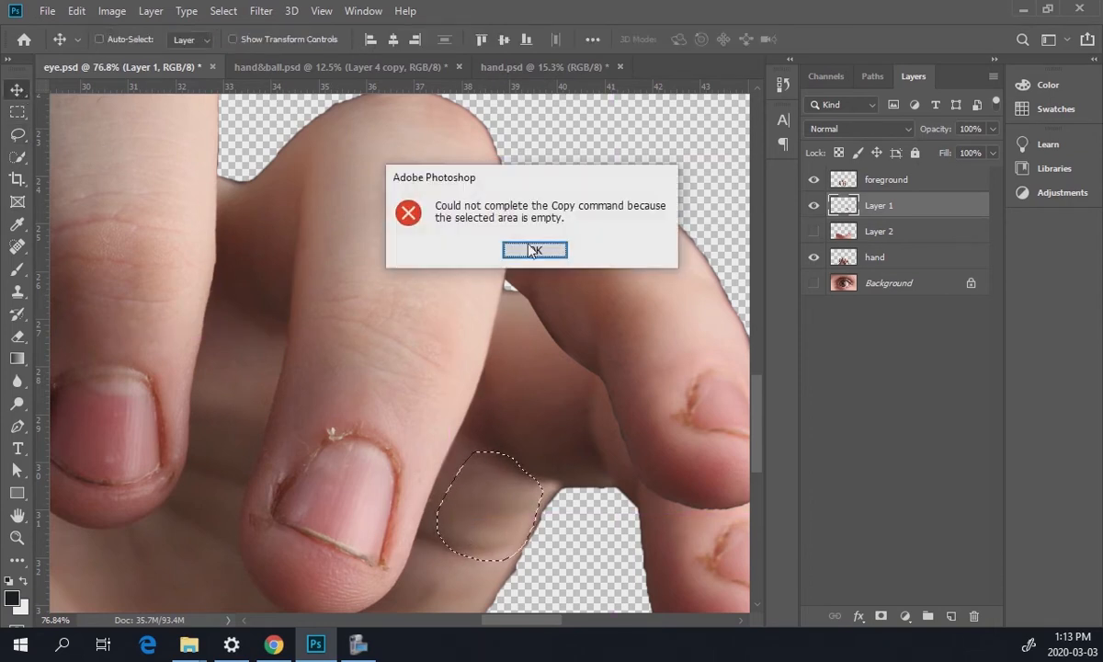
pyautogui.click(532, 249)
pyautogui.click(898, 257)
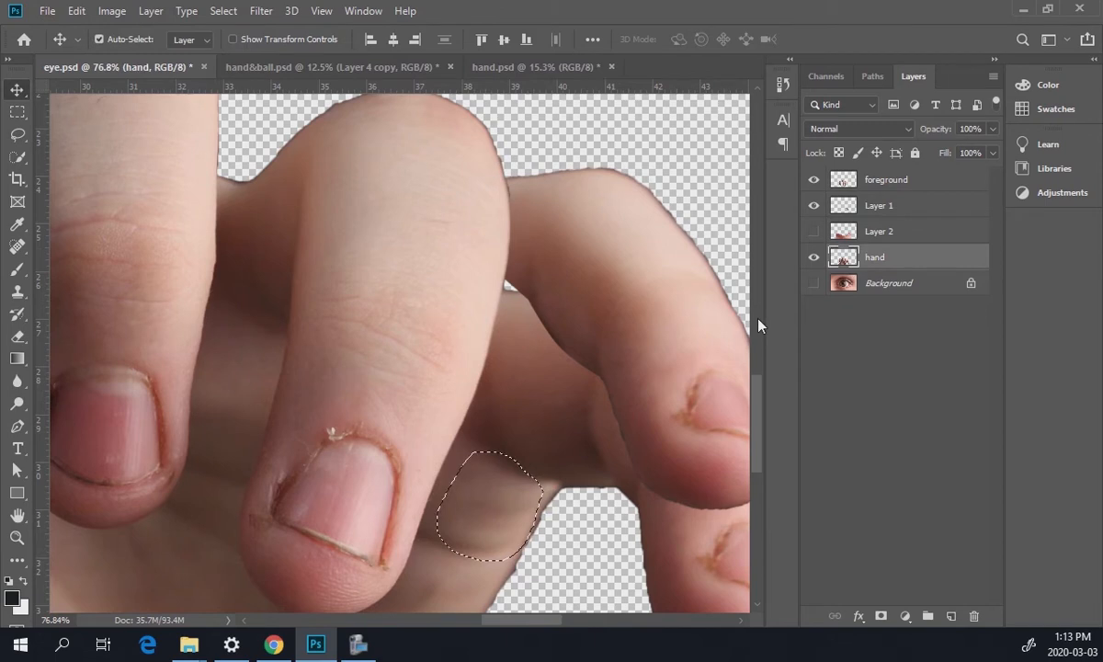
pyautogui.hotkey('ctrl', 'j')
pyautogui.press('c')
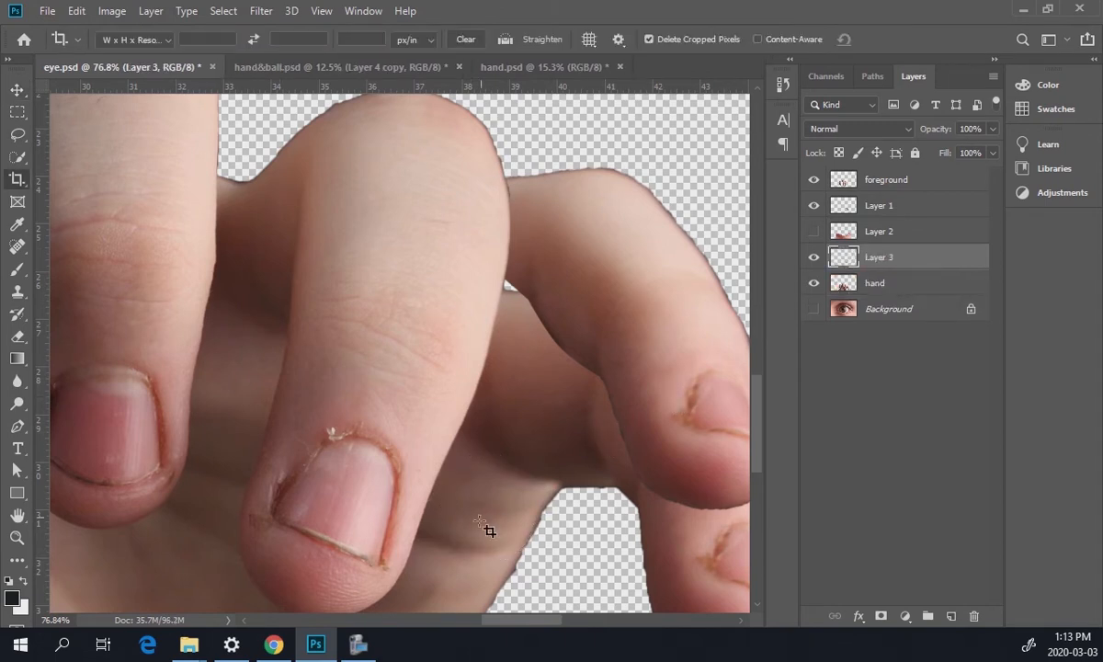
pyautogui.press('v')
pyautogui.moveTo(499, 509); pyautogui.dragTo(506, 457)
pyautogui.hotkey('ctrl', 'z')
pyautogui.hotkey('ctrl', 'z')
pyautogui.hotkey('ctrl', 'z')
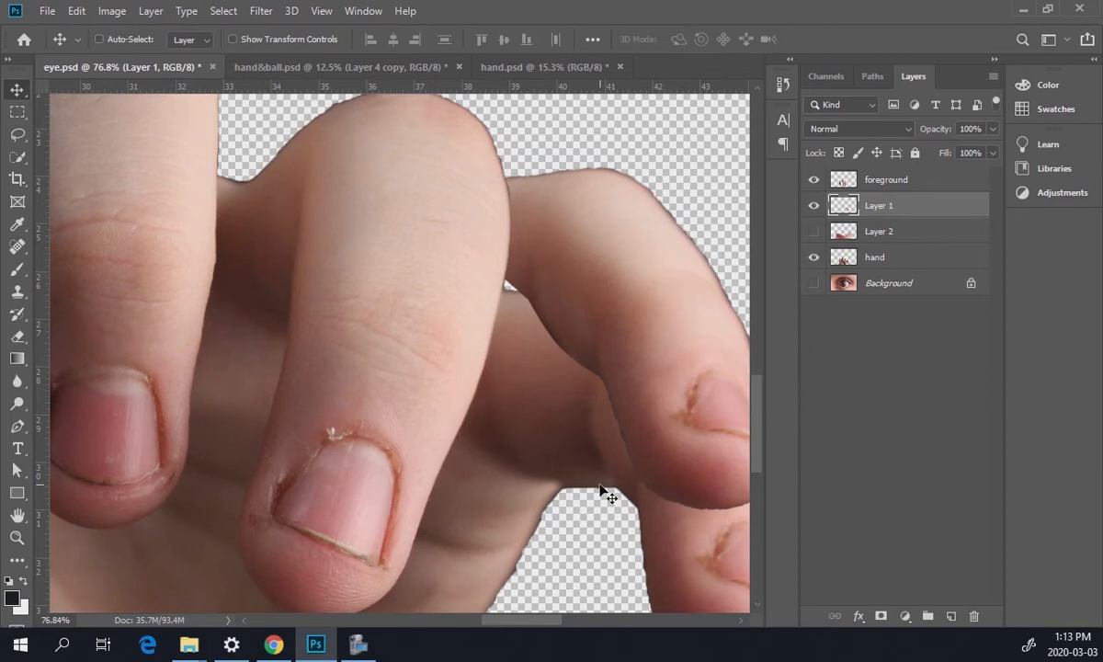
# - Copy a dark skin patch below the little finger from the hand layer to a new layer and move it up over the gap
pyautogui.press('l')
pyautogui.moveTo(596, 487)
pyautogui.mouseDown()
pyautogui.moveTo(533, 468)
pyautogui.moveTo(494, 440)
pyautogui.moveTo(514, 404)
pyautogui.moveTo(552, 395)
pyautogui.moveTo(622, 426)
pyautogui.moveTo(599, 476)
pyautogui.mouseUp()
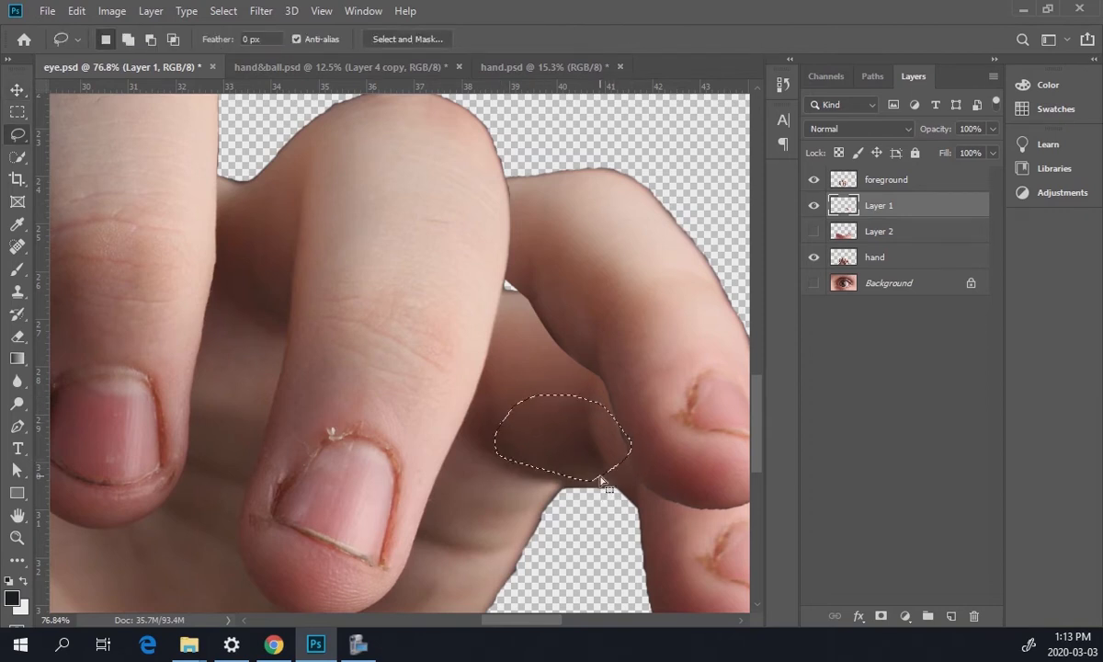
pyautogui.click(876, 263)
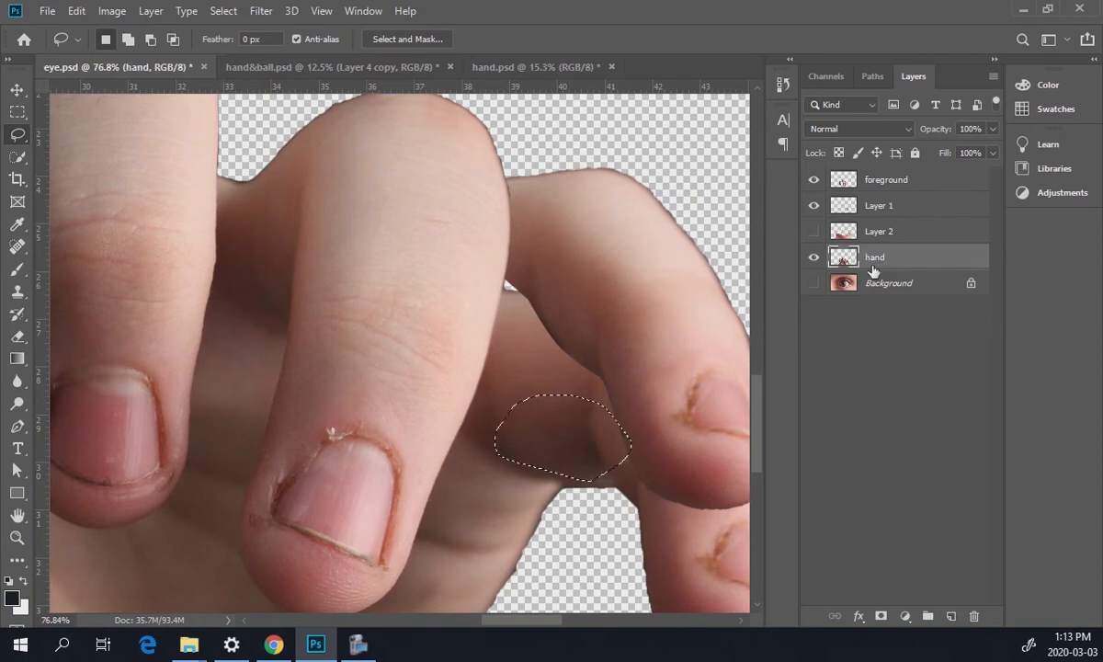
pyautogui.hotkey('ctrl', 'j')
pyautogui.press('v')
pyautogui.moveTo(544, 429); pyautogui.dragTo(531, 347)
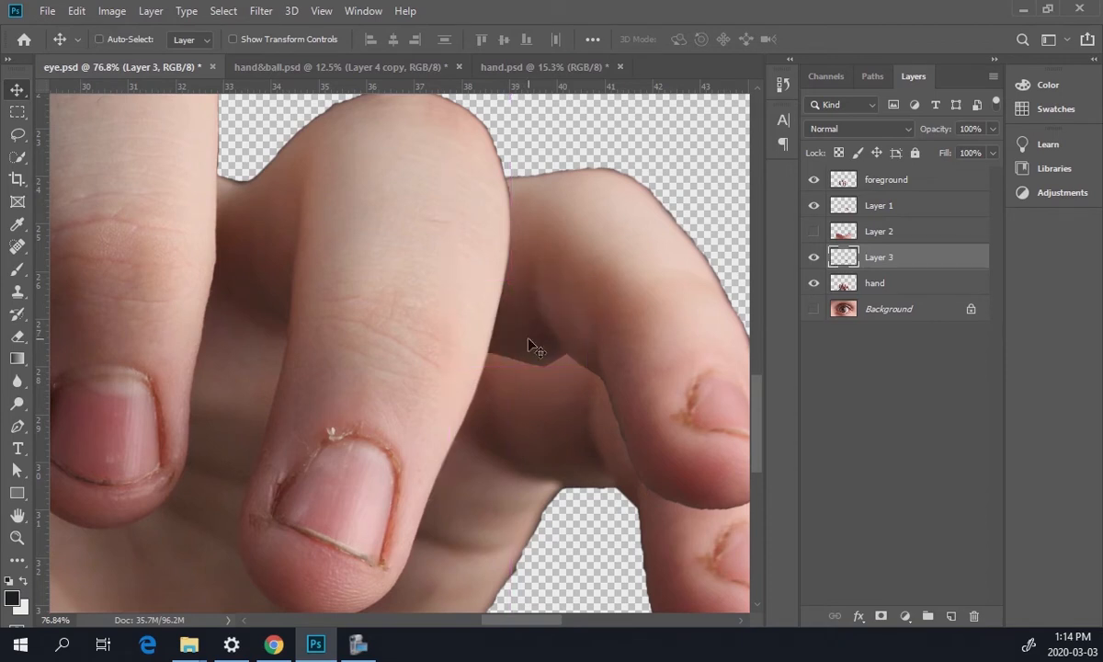
# - Show Layer 2 and the Background again to bring back the full eye composite
pyautogui.click(813, 231)
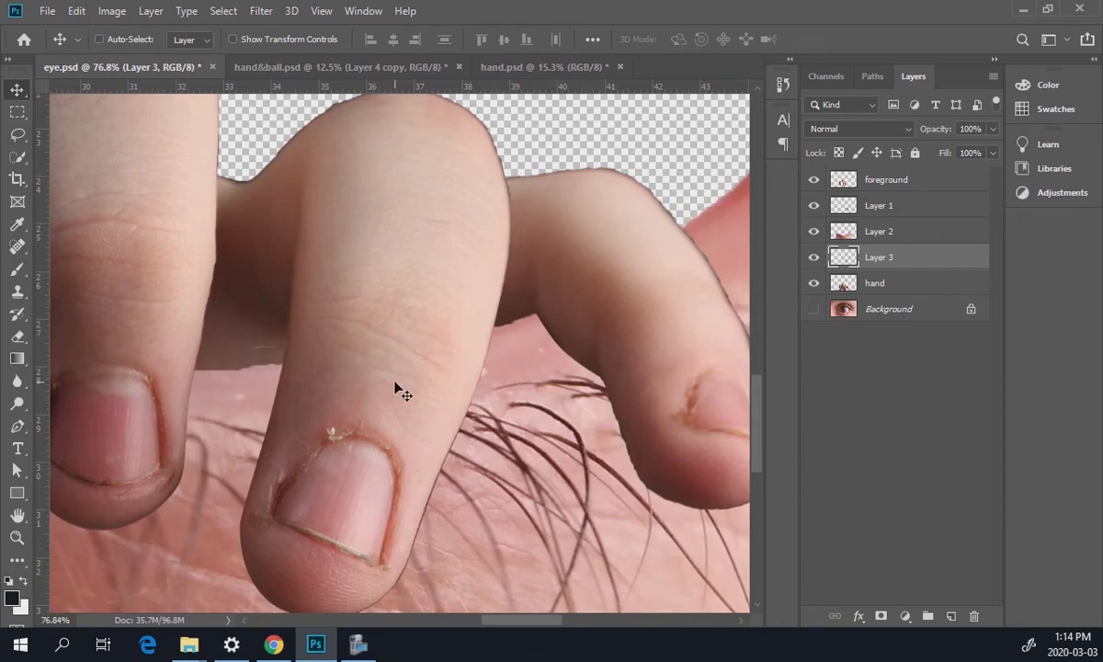
pyautogui.scroll(-5, 395, 391)
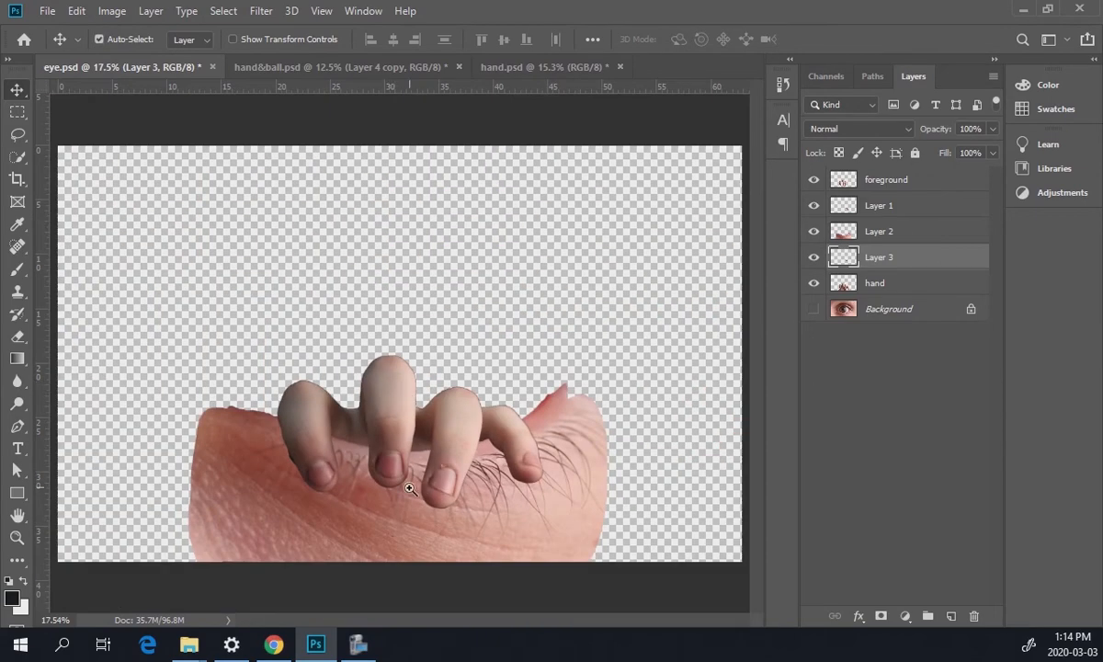
pyautogui.click(813, 309)
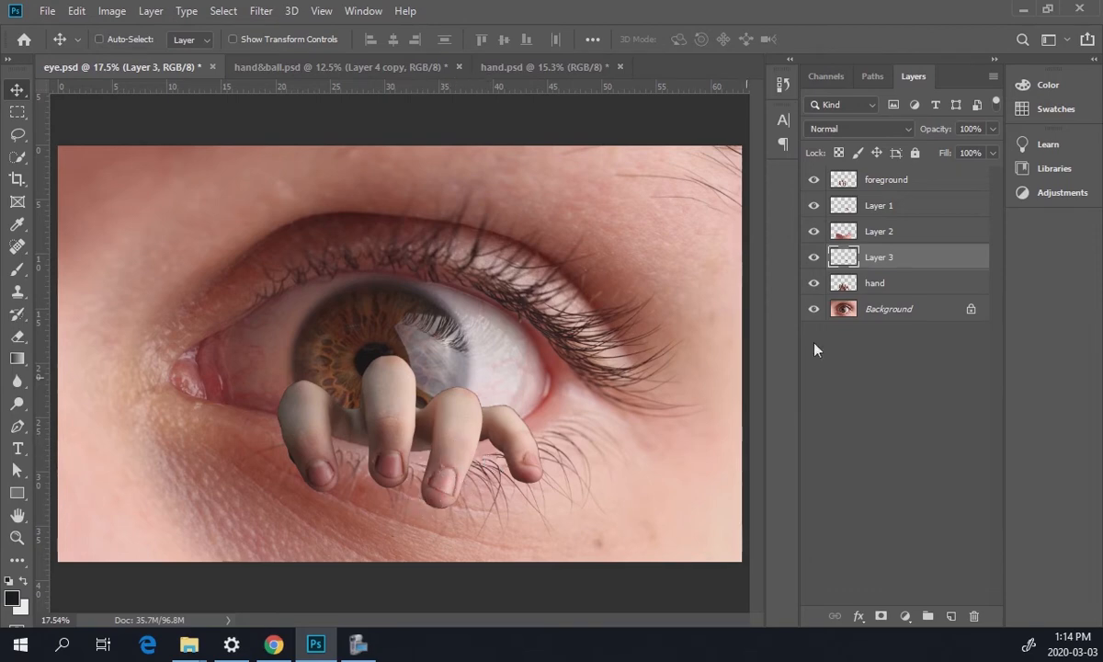
# - Create a new layer named "shadow" and place it above the foreground layer
pyautogui.click(993, 76)
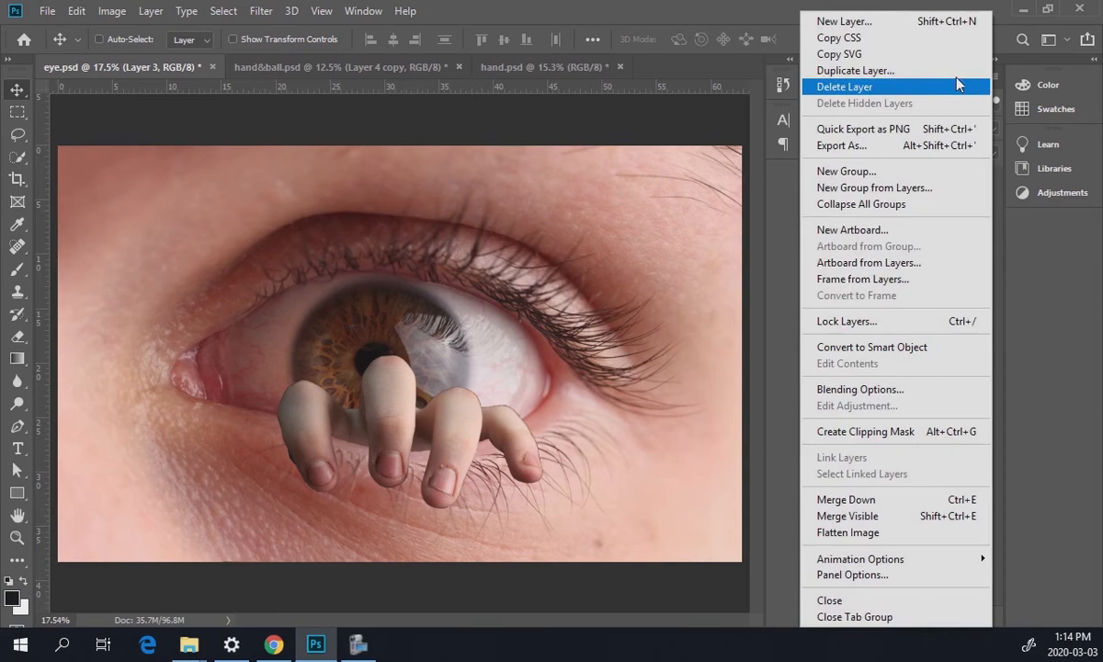
pyautogui.click(841, 21)
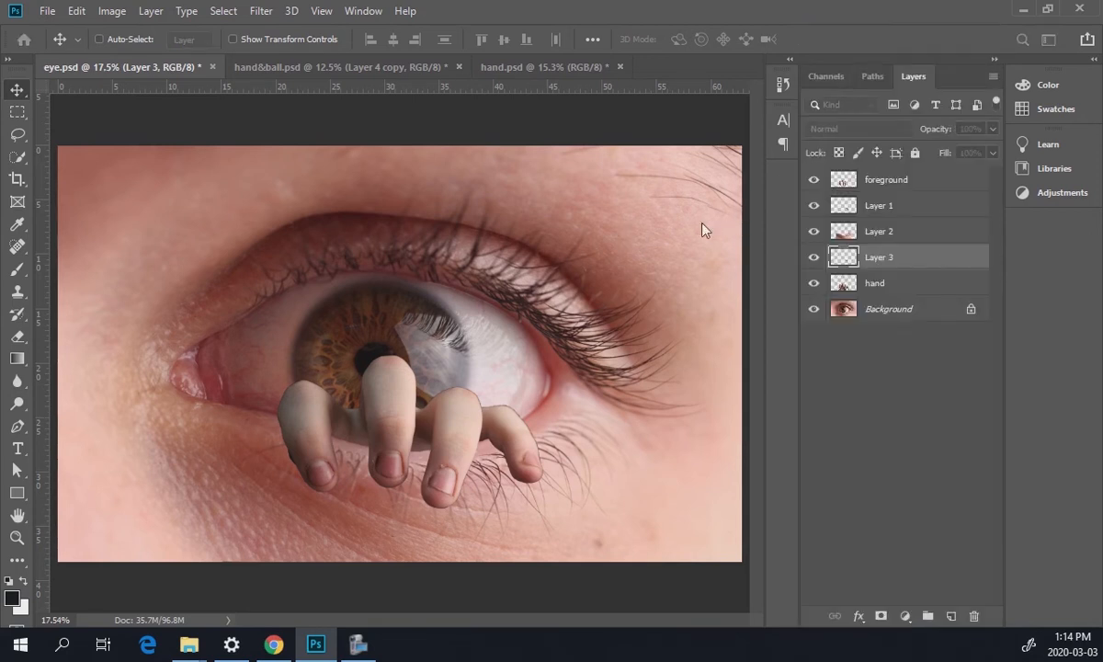
pyautogui.moveTo(654, 349); pyautogui.dragTo(378, 221)
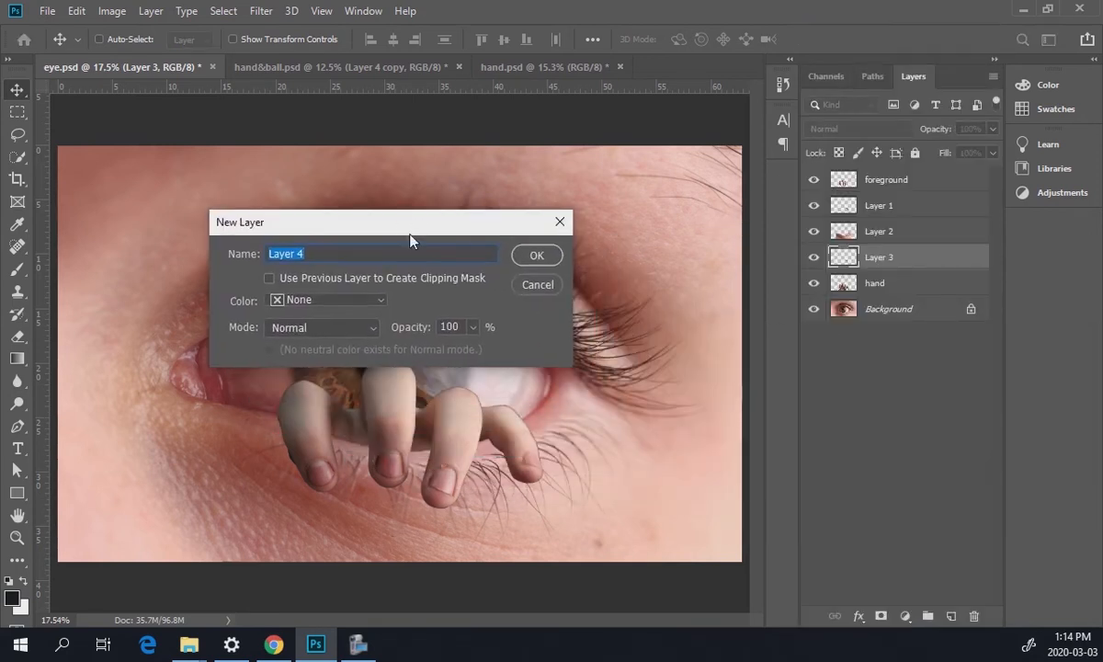
pyautogui.write('shd')
pyautogui.press('BackSpace')
pyautogui.write('adow')
pyautogui.press('Return')
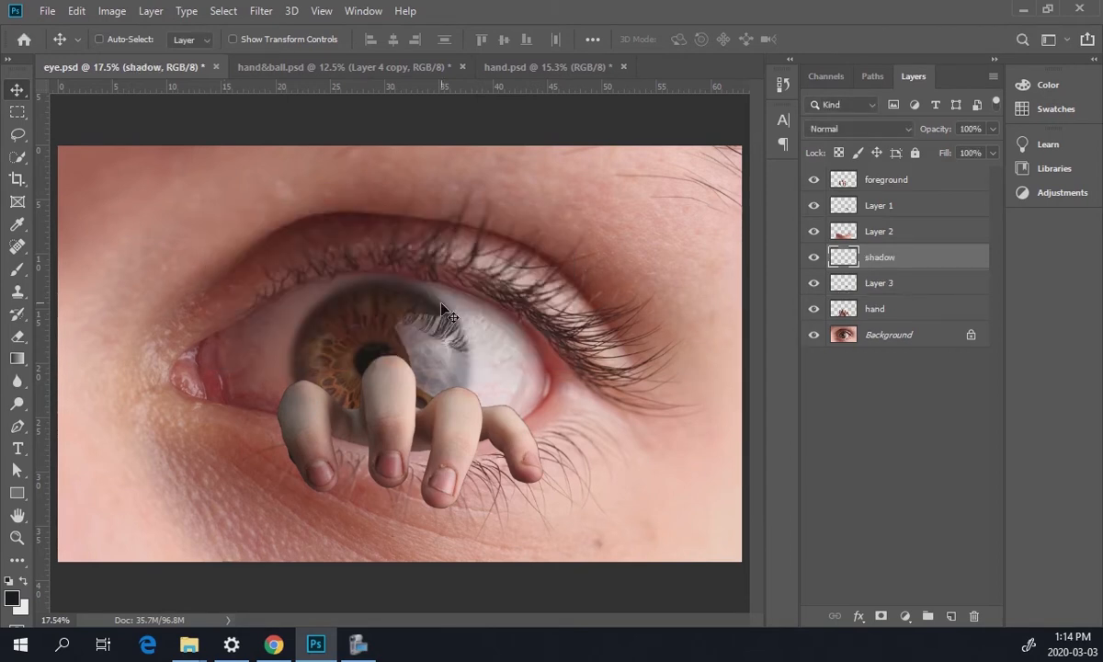
pyautogui.moveTo(901, 253); pyautogui.dragTo(885, 176)
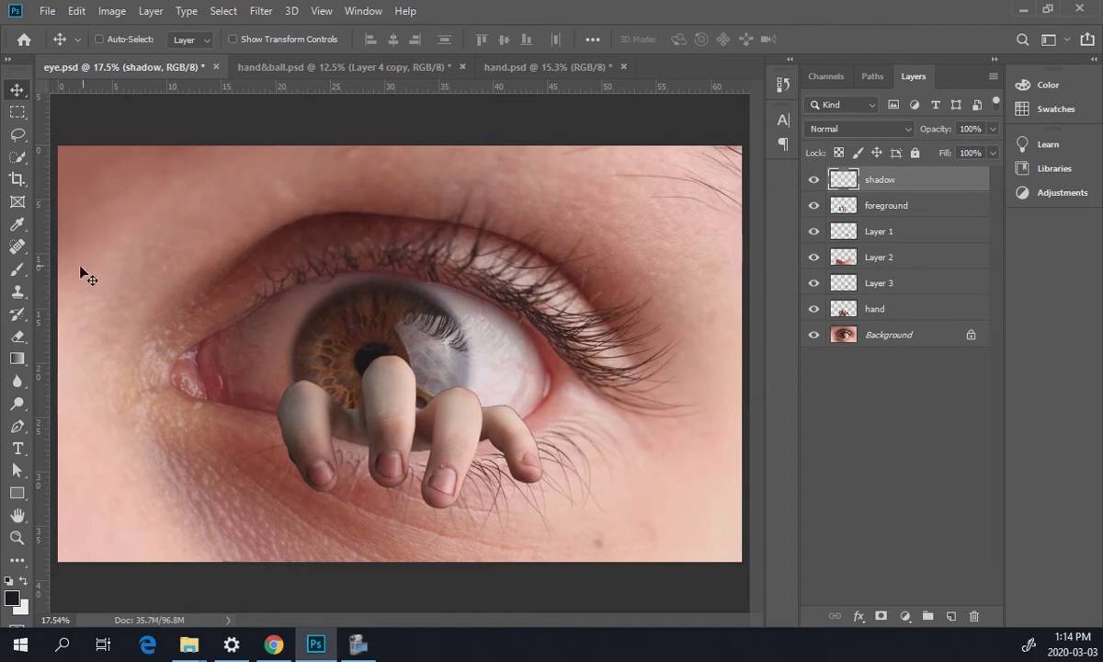
# - Sample a dark reddish-brown colour from the photo for the shadow and set the soft Brush to 300 px
pyautogui.click(17, 224)
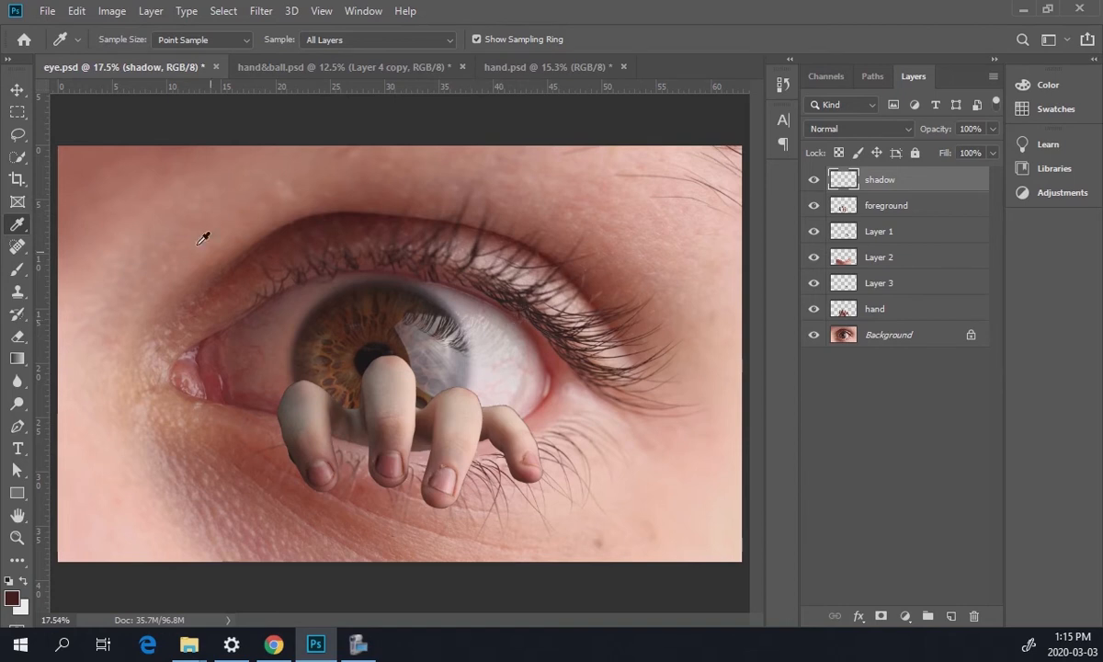
pyautogui.click(17, 269)
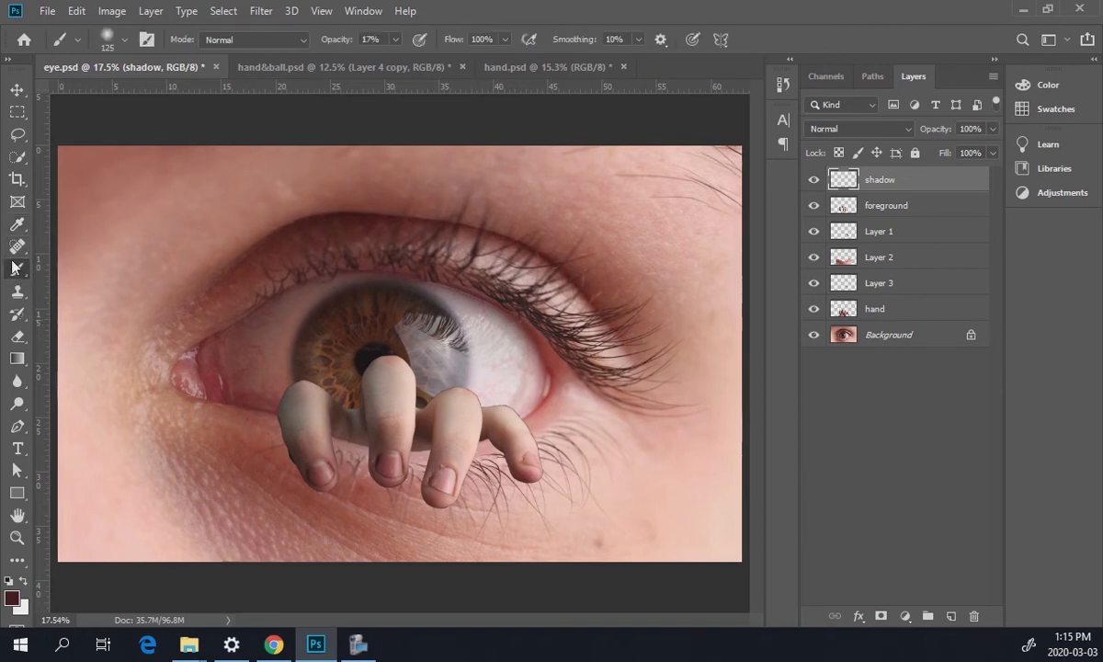
pyautogui.click(108, 42)
pyautogui.moveTo(147, 99); pyautogui.dragTo(159, 116)
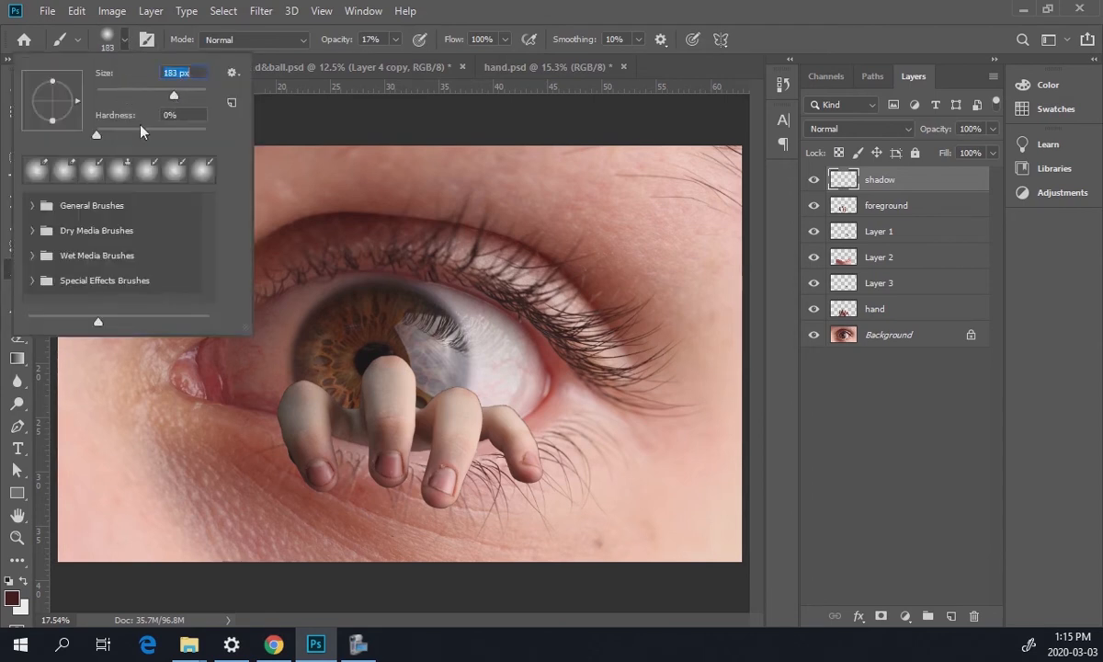
pyautogui.moveTo(172, 101); pyautogui.dragTo(184, 98)
pyautogui.write('11]]]]][[[')
pyautogui.press('Return')
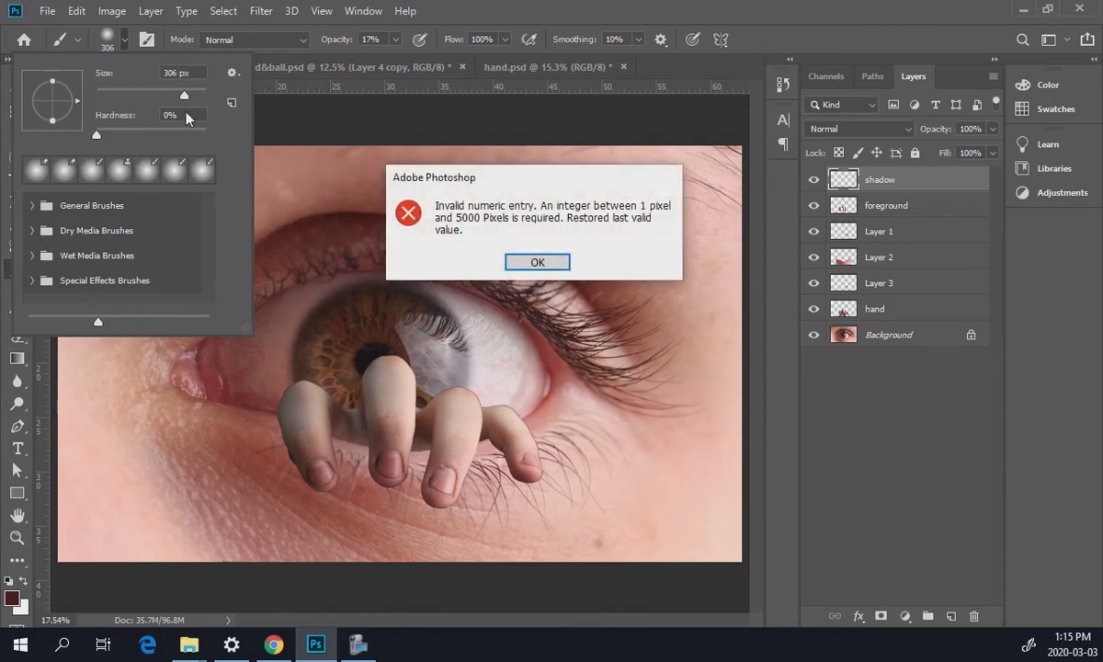
pyautogui.click(525, 259)
pyautogui.click(537, 165)
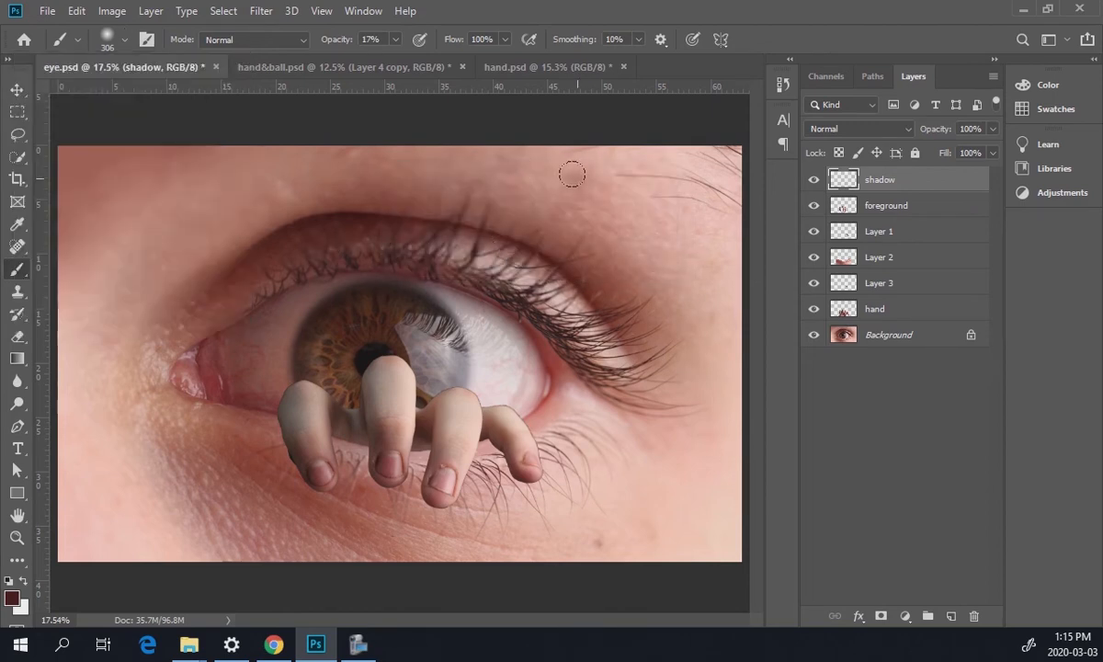
pyautogui.press('[')
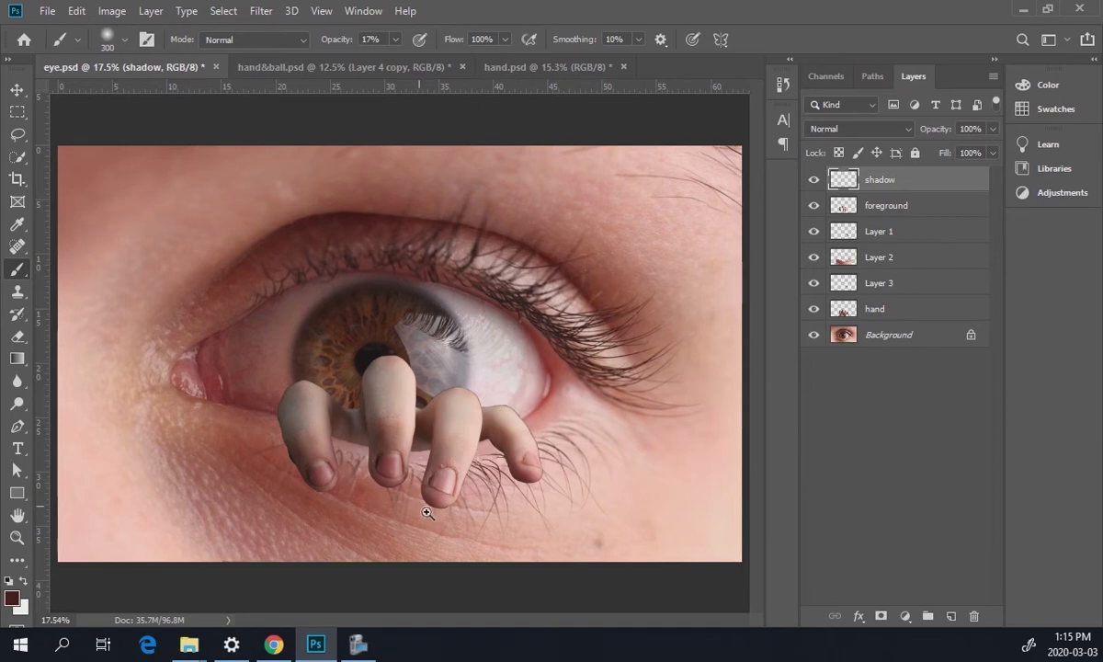
pyautogui.moveTo(420, 507); pyautogui.dragTo(479, 532)
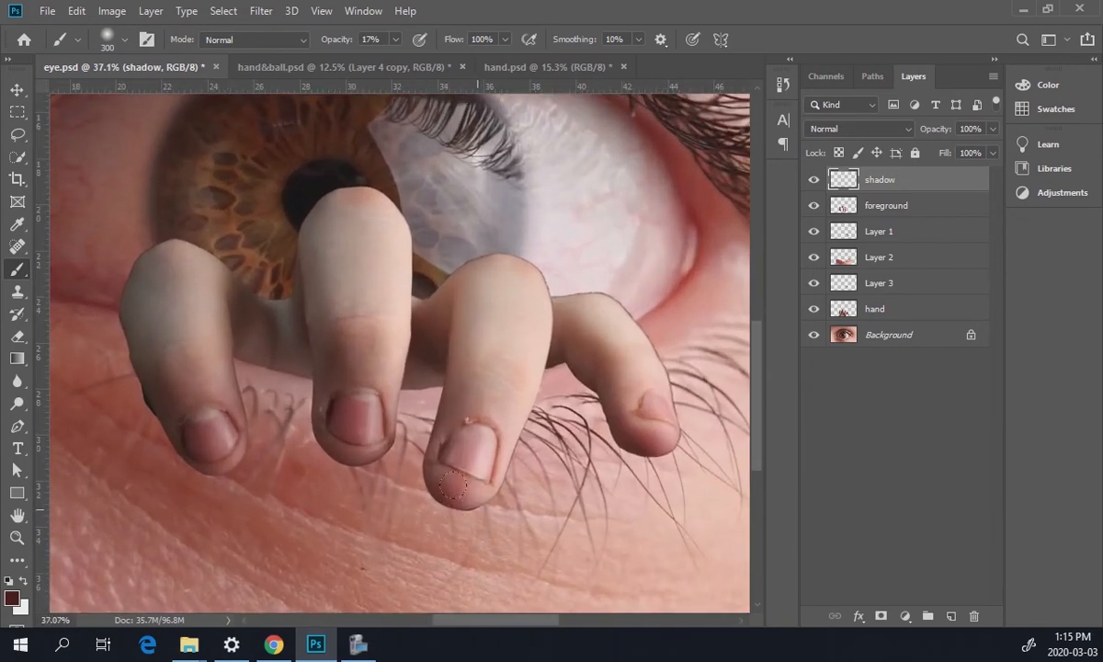
# - Try a stroke across the fingers at 100% Brush opacity, undo it, and lower the Brush opacity to 19%
pyautogui.click(394, 40)
pyautogui.moveTo(396, 58); pyautogui.dragTo(502, 68)
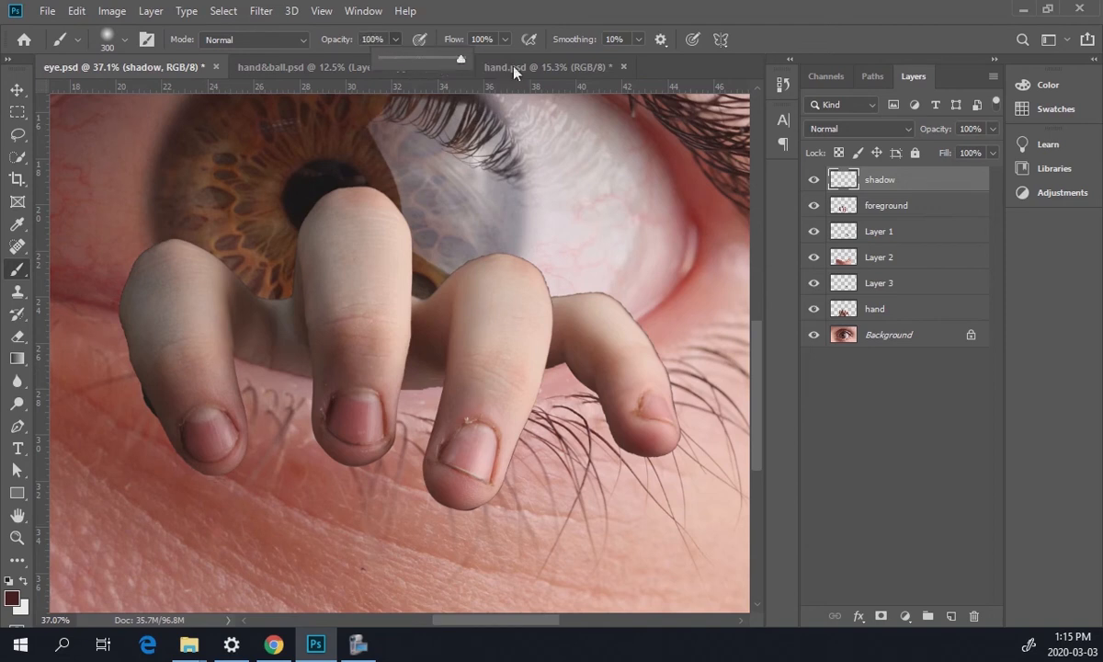
pyautogui.moveTo(552, 467)
pyautogui.mouseDown()
pyautogui.moveTo(545, 406)
pyautogui.moveTo(430, 517)
pyautogui.moveTo(631, 407)
pyautogui.moveTo(461, 475)
pyautogui.moveTo(477, 328)
pyautogui.moveTo(522, 340)
pyautogui.moveTo(318, 402)
pyautogui.mouseUp()
pyautogui.hotkey('ctrl', 'z')
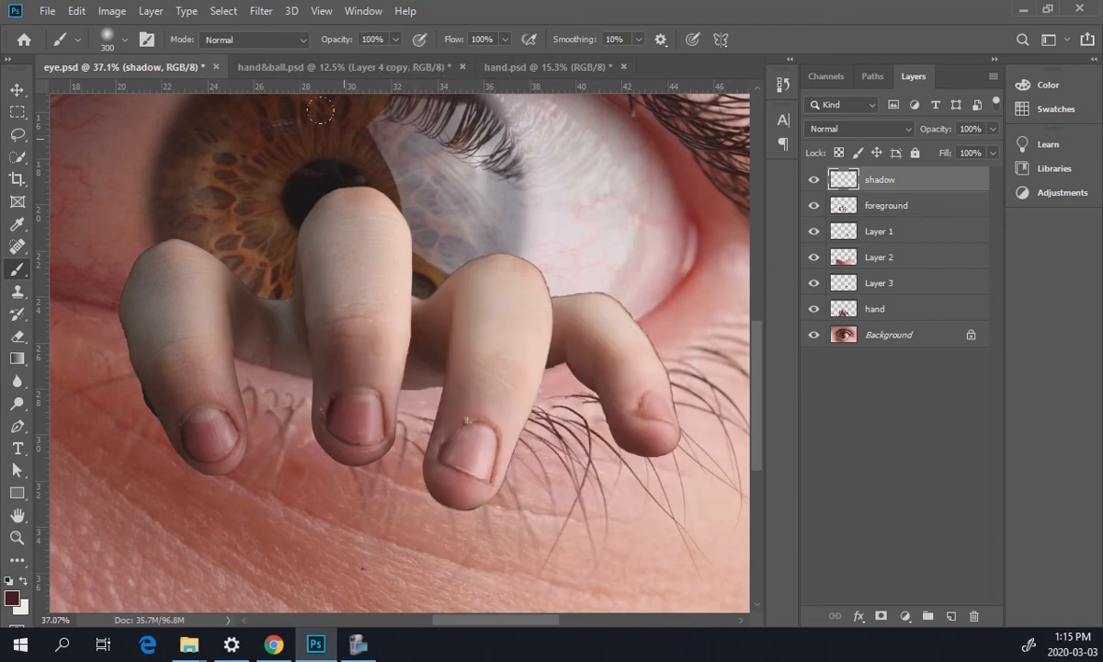
pyautogui.click(396, 39)
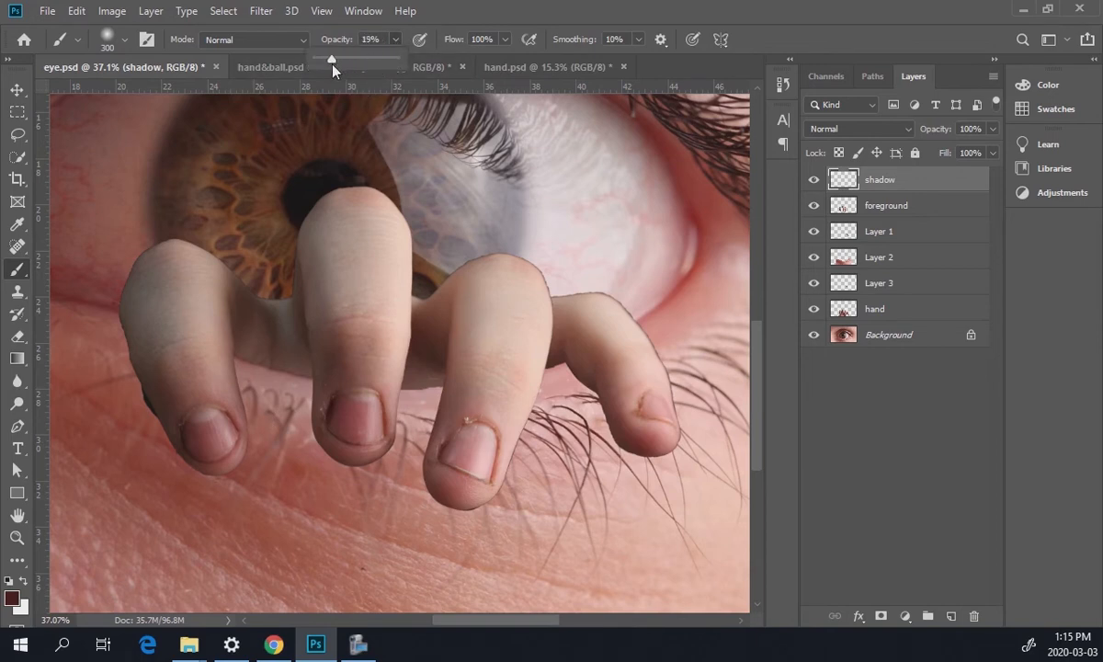
# - Try soft shadow strokes on the skin below the little finger and undo all of them
pyautogui.moveTo(647, 494)
pyautogui.mouseDown()
pyautogui.moveTo(460, 511)
pyautogui.moveTo(542, 459)
pyautogui.moveTo(568, 540)
pyautogui.moveTo(468, 573)
pyautogui.moveTo(542, 501)
pyautogui.moveTo(719, 580)
pyautogui.moveTo(438, 601)
pyautogui.moveTo(628, 551)
pyautogui.mouseUp()
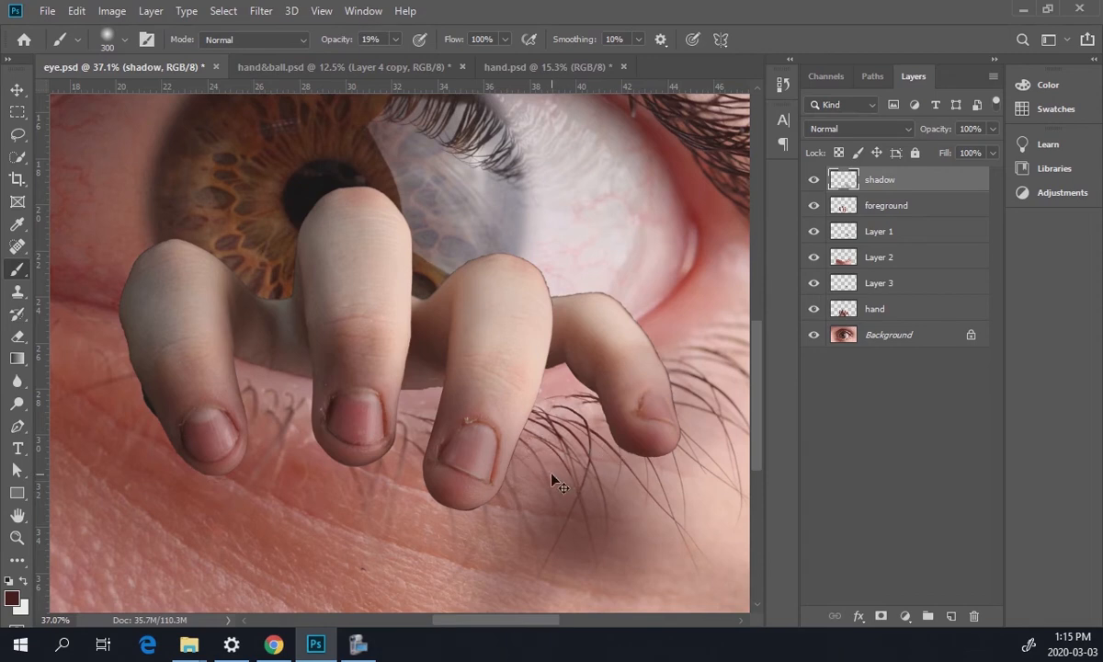
pyautogui.hotkey('ctrl', 'z')
pyautogui.hotkey('ctrl', 'z')
pyautogui.hotkey('ctrl', 'z')
pyautogui.hotkey('ctrl', 'z')
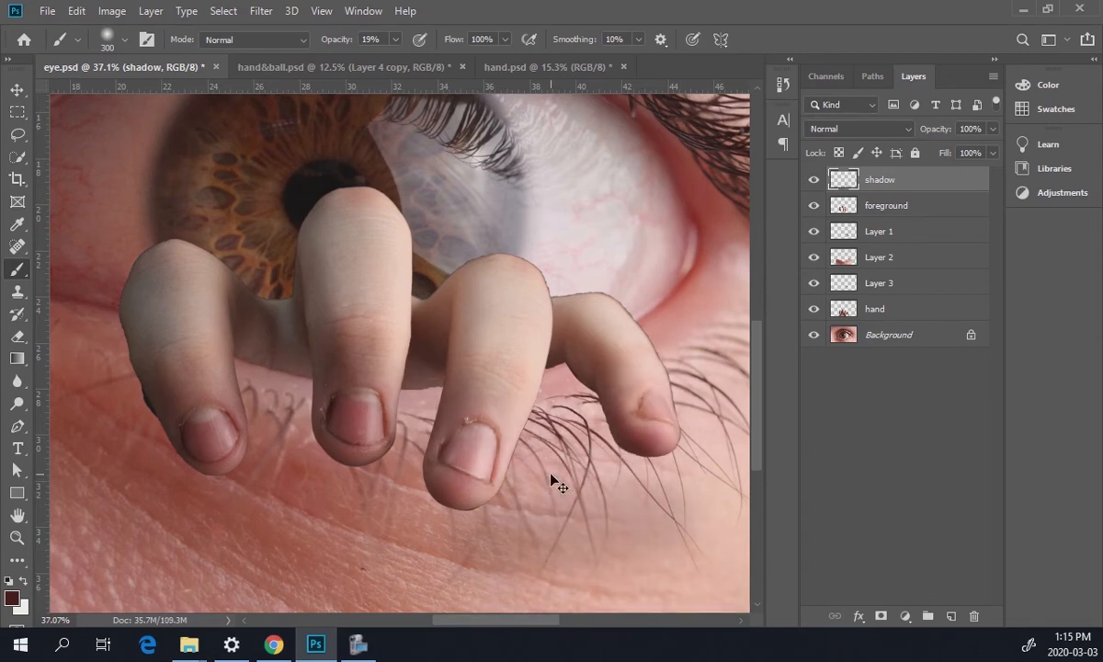
pyautogui.hotkey('ctrl', 'z')
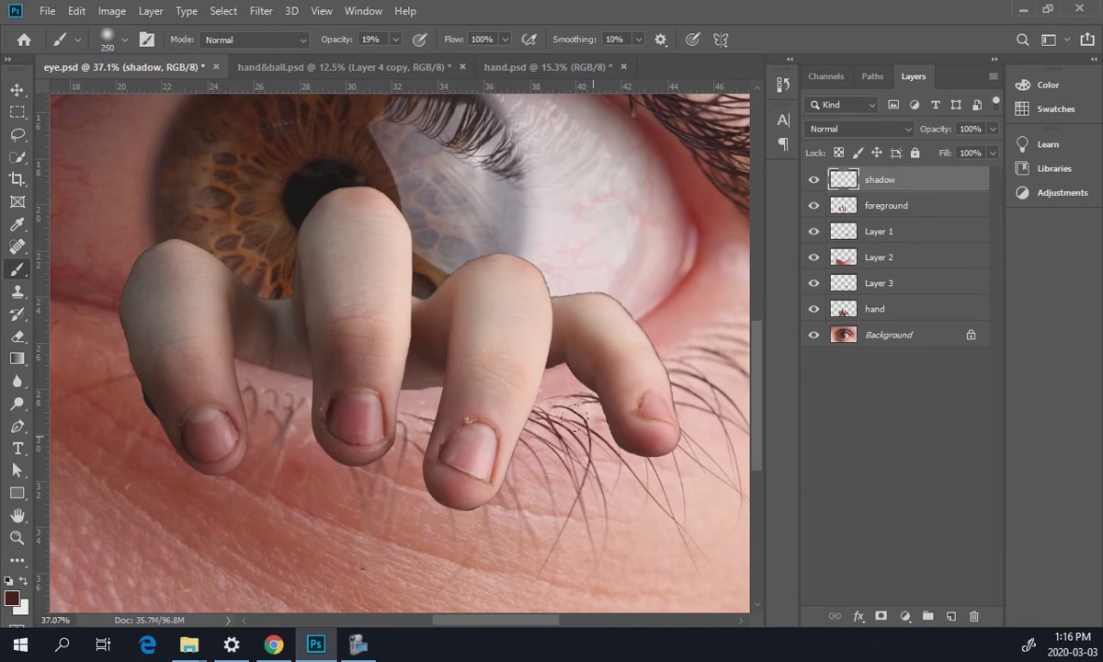
# - Paint a faint shadow beside the little finger with a 250 px brush and move the shadow layer below Layer 1
pyautogui.moveTo(608, 416)
pyautogui.mouseDown()
pyautogui.moveTo(573, 378)
pyautogui.moveTo(533, 345)
pyautogui.moveTo(577, 375)
pyautogui.moveTo(583, 402)
pyautogui.moveTo(562, 366)
pyautogui.moveTo(522, 352)
pyautogui.moveTo(602, 437)
pyautogui.mouseUp()
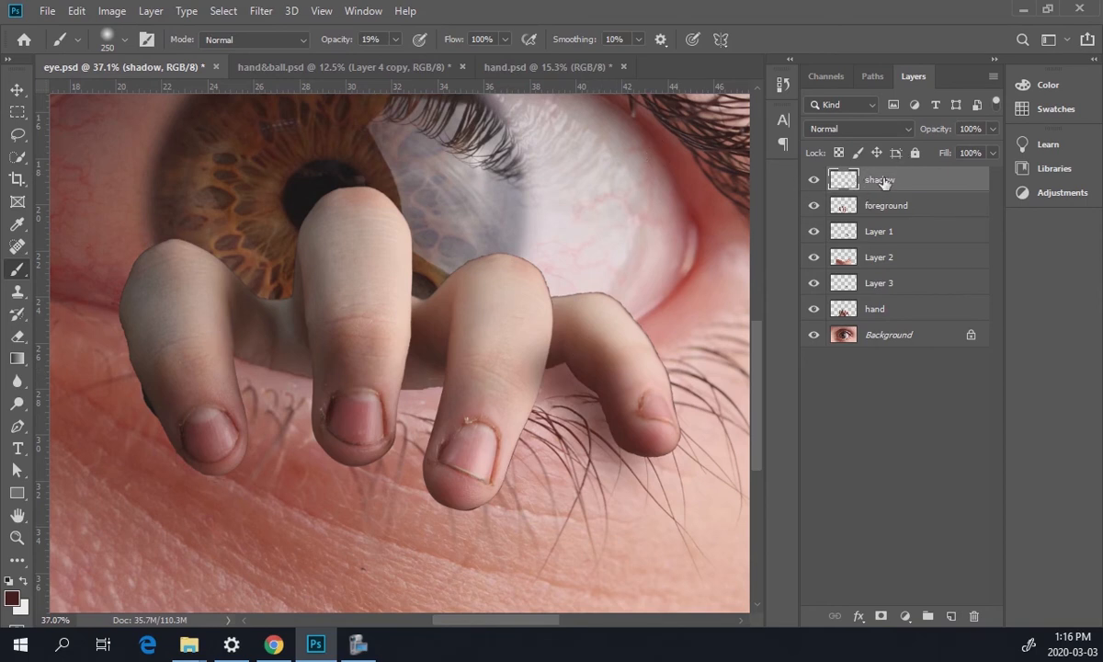
pyautogui.moveTo(882, 181); pyautogui.dragTo(882, 242)
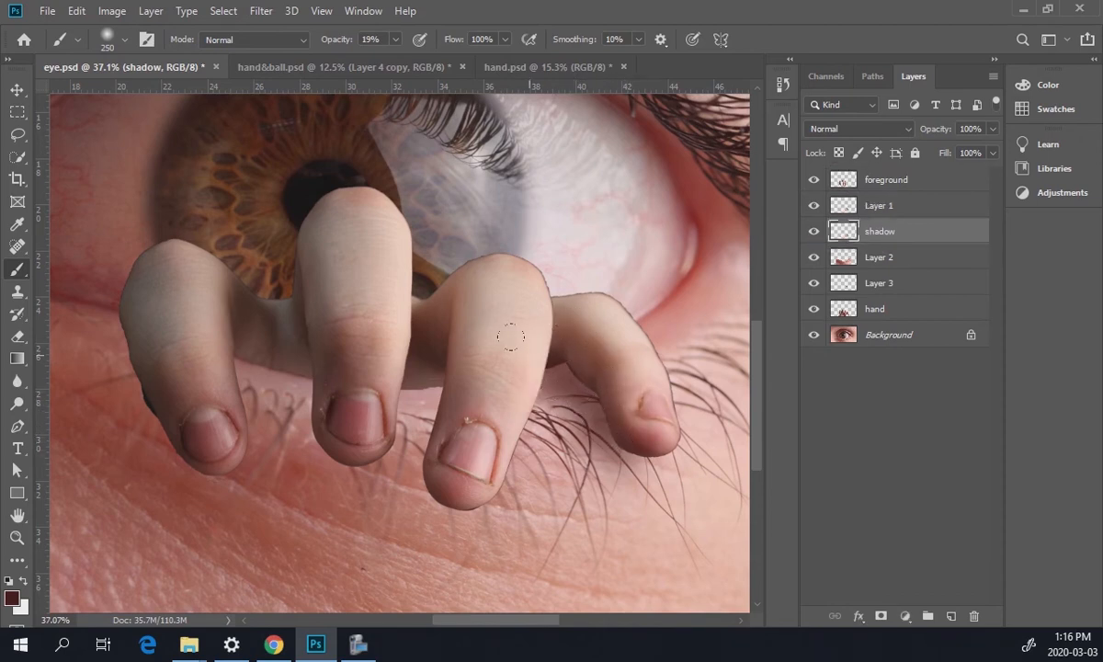
# - Set the Brush opacity to 27% and sample a dark brown from the shaded edge of the middle finger
pyautogui.click(396, 39)
pyautogui.moveTo(398, 61); pyautogui.dragTo(402, 61)
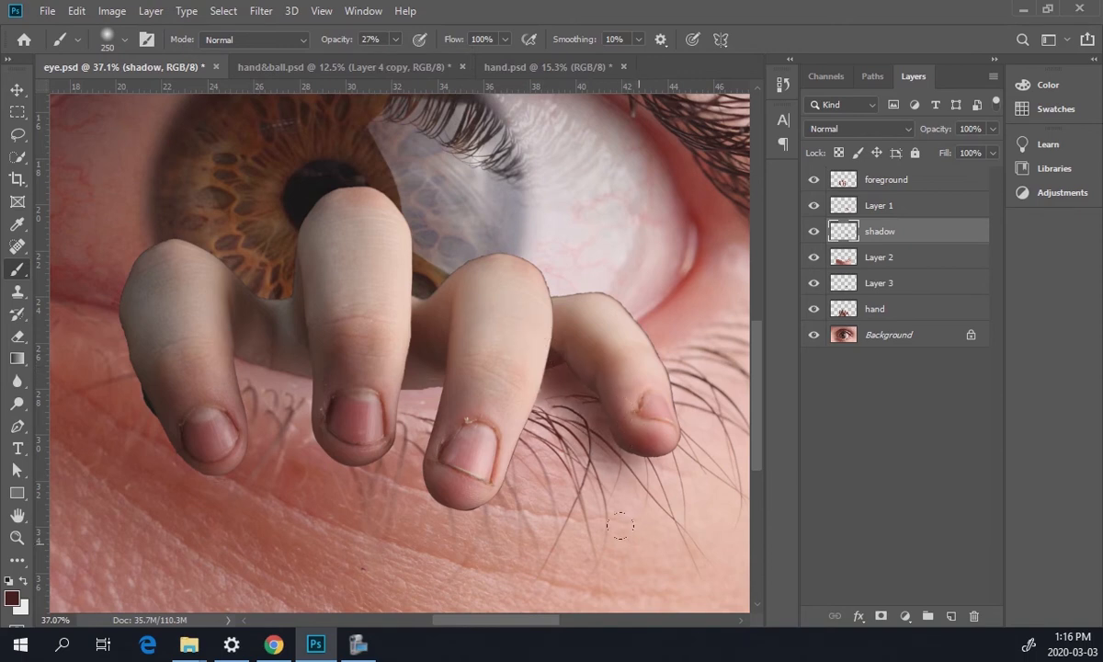
pyautogui.press('i')
pyautogui.click(406, 322)
pyautogui.press('b')
# - Set the shadow layer's blend mode to Multiply and its opacity to 100%
pyautogui.click(877, 129)
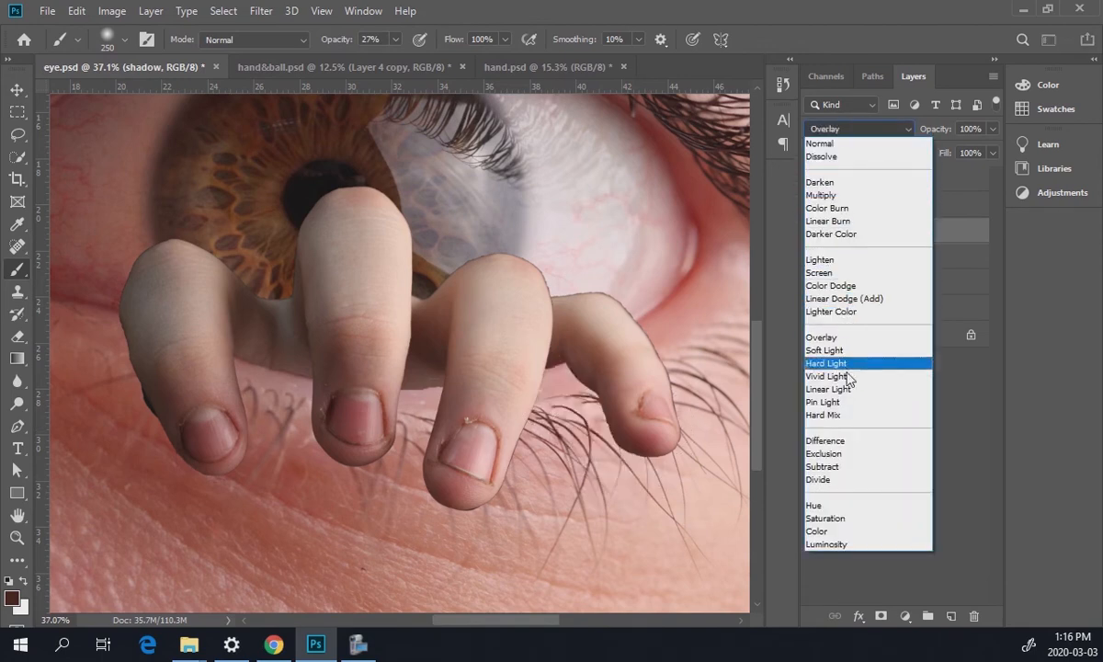
pyautogui.click(827, 195)
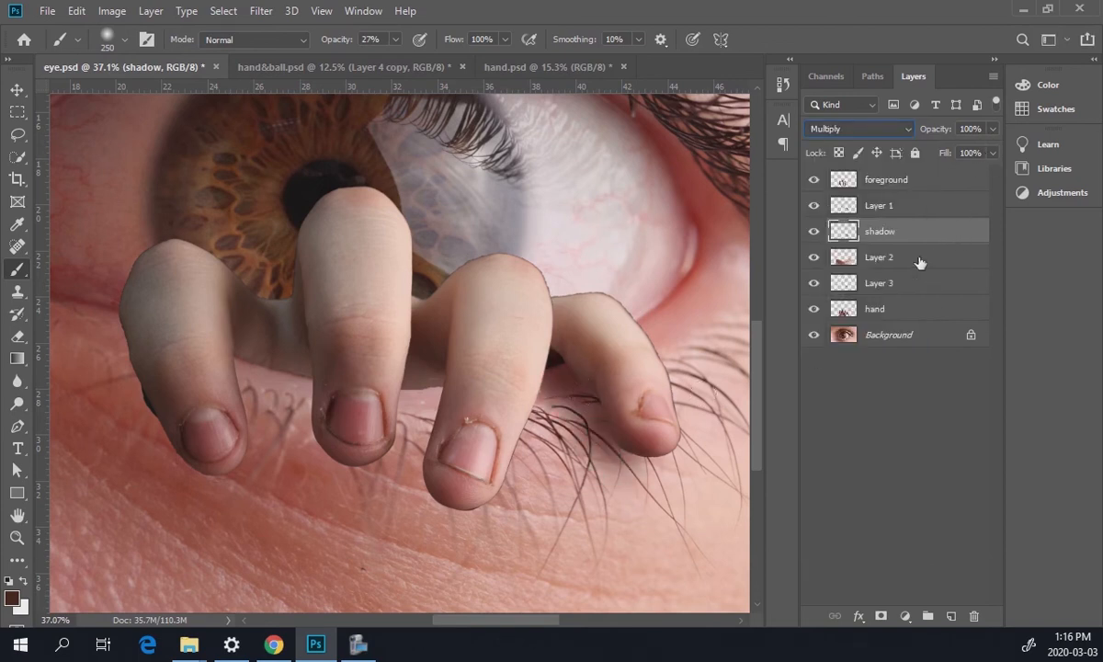
pyautogui.click(993, 128)
pyautogui.moveTo(988, 154); pyautogui.dragTo(1000, 177)
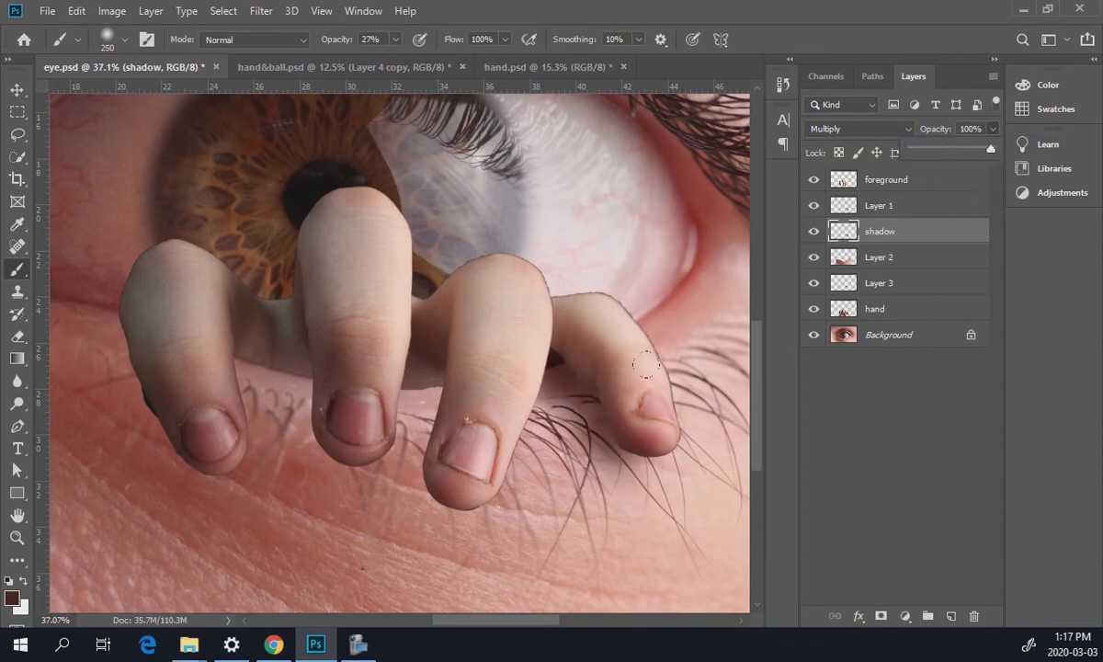
# - Paint soft shadows on the skin around the tips of the ring, middle and index fingers
pyautogui.moveTo(455, 457)
pyautogui.mouseDown()
pyautogui.moveTo(456, 471)
pyautogui.moveTo(428, 478)
pyautogui.moveTo(397, 452)
pyautogui.moveTo(411, 428)
pyautogui.moveTo(391, 349)
pyautogui.moveTo(395, 390)
pyautogui.moveTo(423, 414)
pyautogui.mouseUp()
pyautogui.moveTo(349, 429)
pyautogui.mouseDown()
pyautogui.moveTo(303, 427)
pyautogui.moveTo(278, 378)
pyautogui.moveTo(284, 361)
pyautogui.moveTo(253, 338)
pyautogui.moveTo(318, 437)
pyautogui.mouseUp()
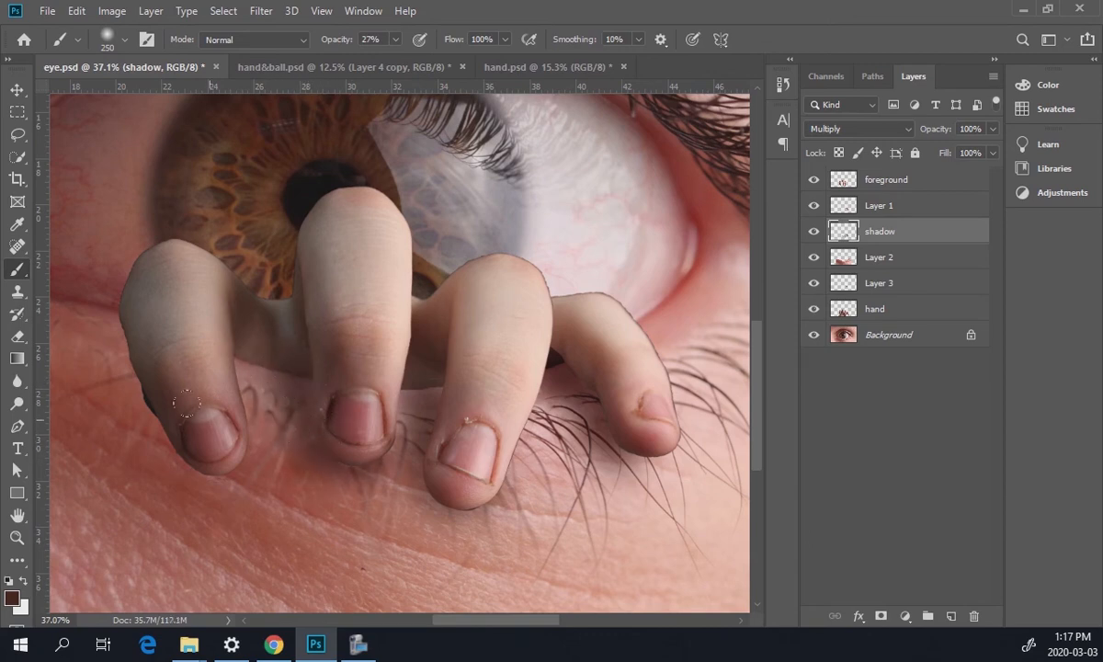
pyautogui.moveTo(175, 430)
pyautogui.mouseDown()
pyautogui.moveTo(130, 386)
pyautogui.moveTo(107, 306)
pyautogui.moveTo(152, 411)
pyautogui.mouseUp()
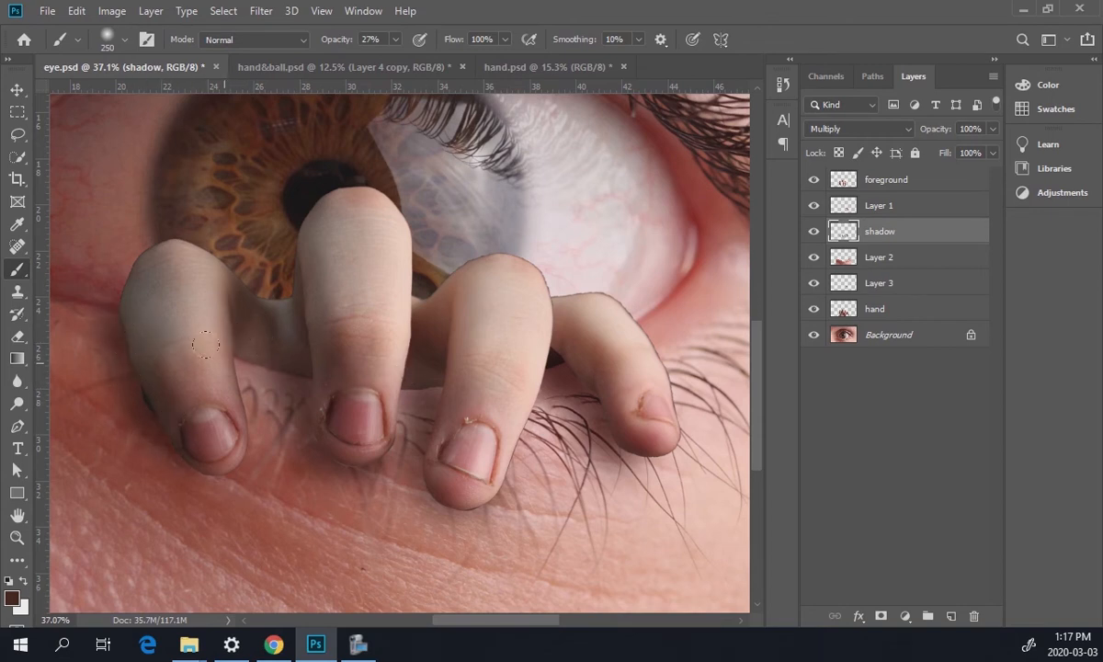
# - Deepen the shadows along the lower eyelid between all the fingers with further soft brush strokes
pyautogui.moveTo(252, 366)
pyautogui.mouseDown()
pyautogui.moveTo(320, 276)
pyautogui.moveTo(211, 343)
pyautogui.moveTo(267, 367)
pyautogui.mouseUp()
pyautogui.moveTo(411, 382); pyautogui.dragTo(379, 371)
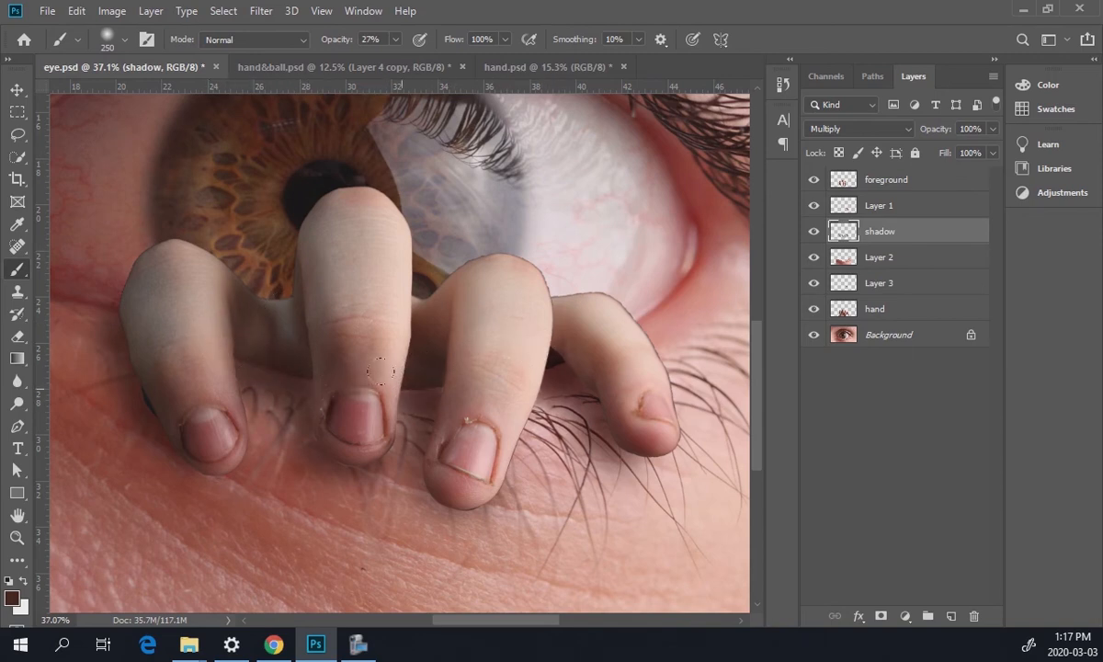
pyautogui.moveTo(214, 360)
pyautogui.mouseDown()
pyautogui.moveTo(229, 378)
pyautogui.moveTo(278, 372)
pyautogui.mouseUp()
pyautogui.moveTo(347, 427); pyautogui.dragTo(307, 414)
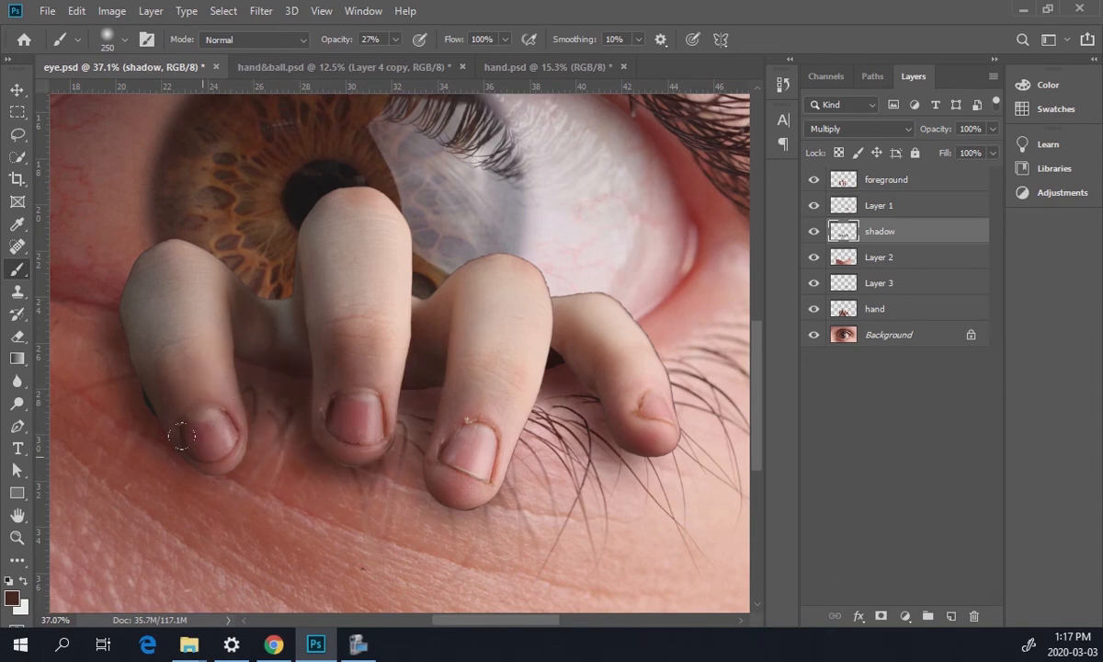
pyautogui.moveTo(409, 409)
pyautogui.mouseDown()
pyautogui.moveTo(384, 418)
pyautogui.moveTo(393, 464)
pyautogui.moveTo(446, 466)
pyautogui.mouseUp()
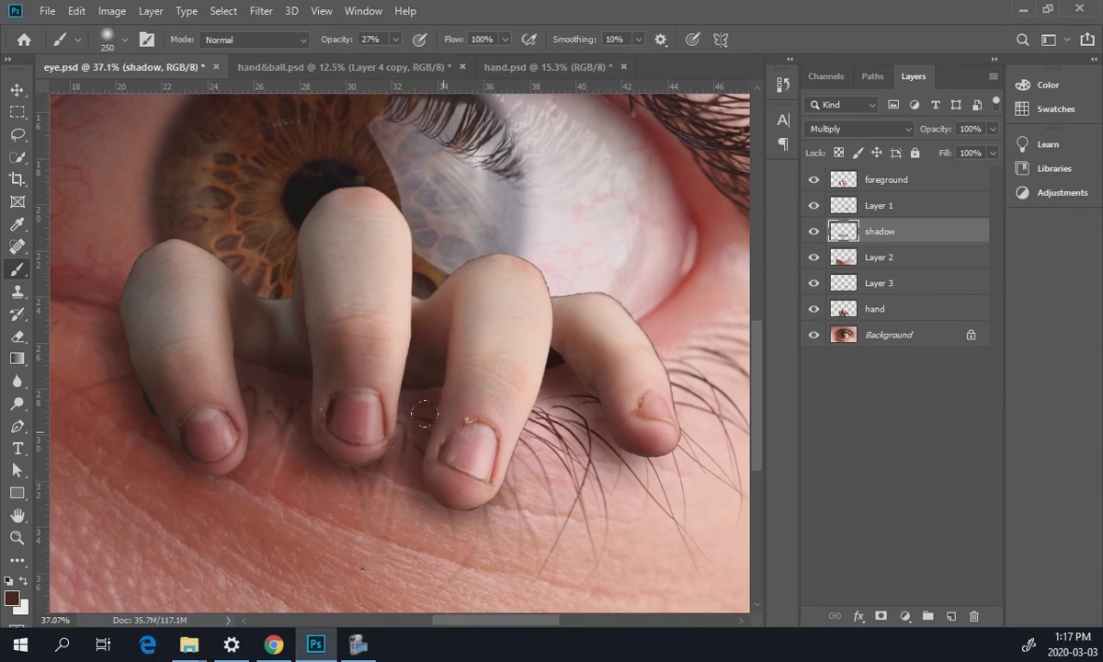
pyautogui.moveTo(532, 380)
pyautogui.mouseDown()
pyautogui.moveTo(569, 368)
pyautogui.moveTo(593, 430)
pyautogui.moveTo(552, 394)
pyautogui.mouseUp()
# - Compare the whole picture with the shadow layer hidden and shown
pyautogui.hotkey('ctrl', '0')
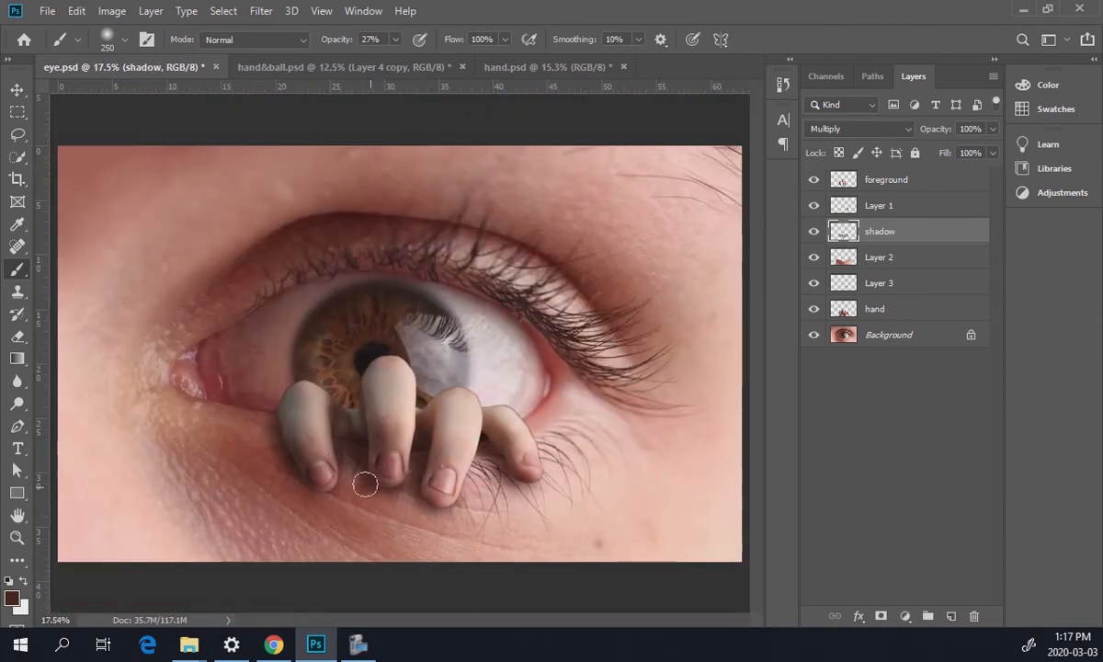
pyautogui.click(813, 231)
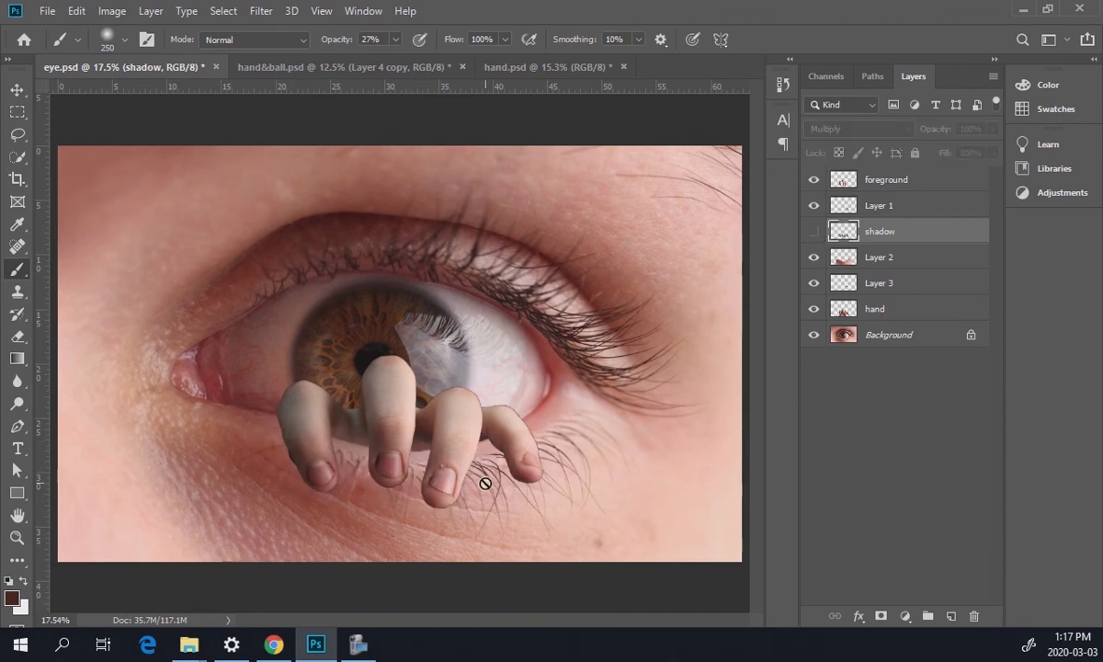
pyautogui.click(813, 231)
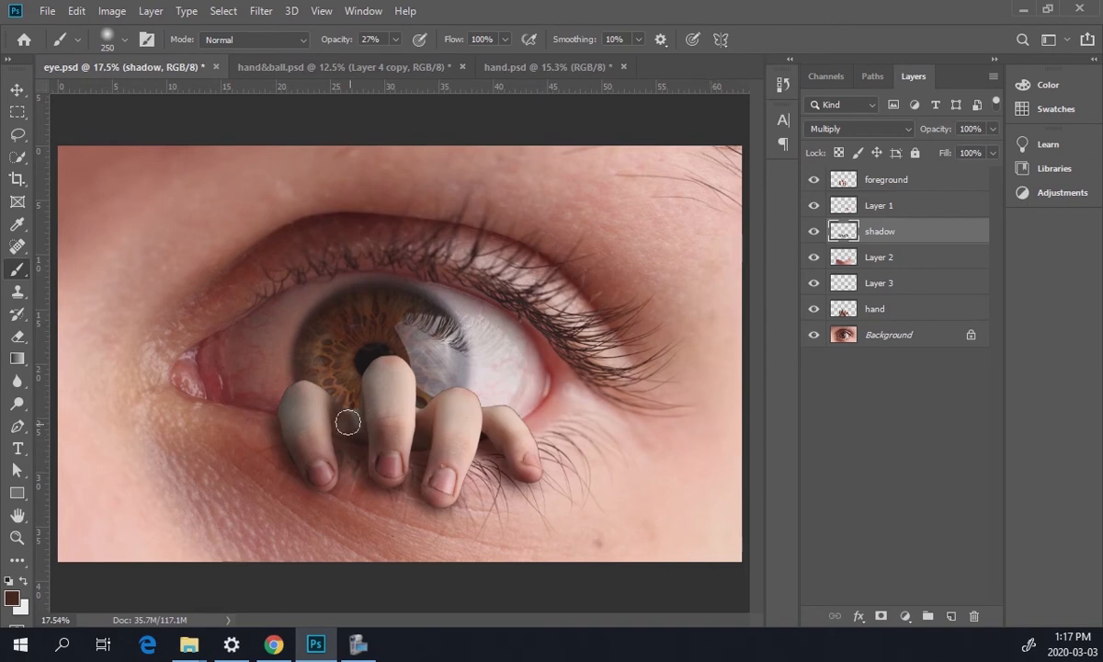
pyautogui.click(993, 78)
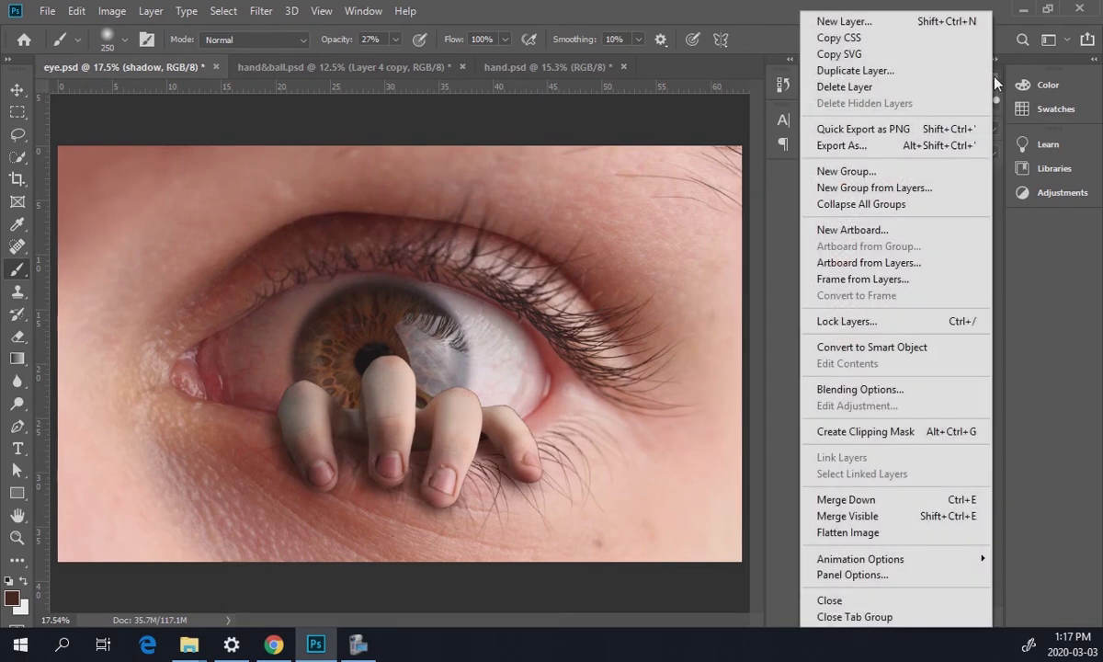
pyautogui.click(884, 28)
pyautogui.click(531, 257)
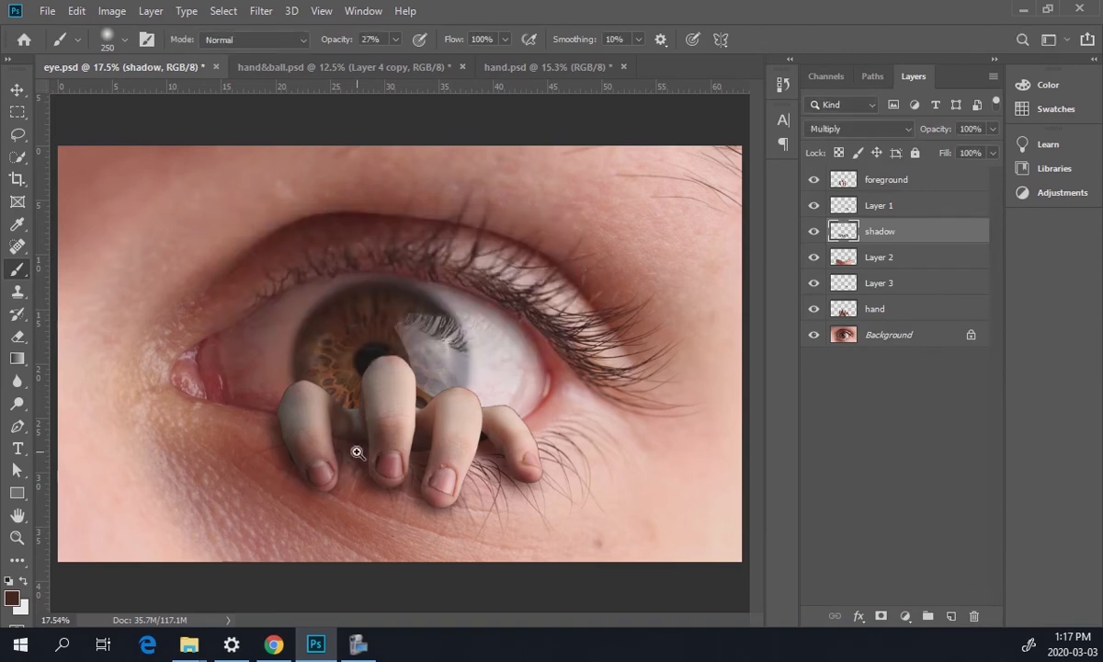
# - Reduce the brush to 125 px and darken the part of the hand visible between the index and middle fingers
pyautogui.scroll(4, 356, 450)
pyautogui.moveTo(332, 344)
pyautogui.mouseDown()
pyautogui.moveTo(320, 346)
pyautogui.moveTo(327, 366)
pyautogui.mouseUp()
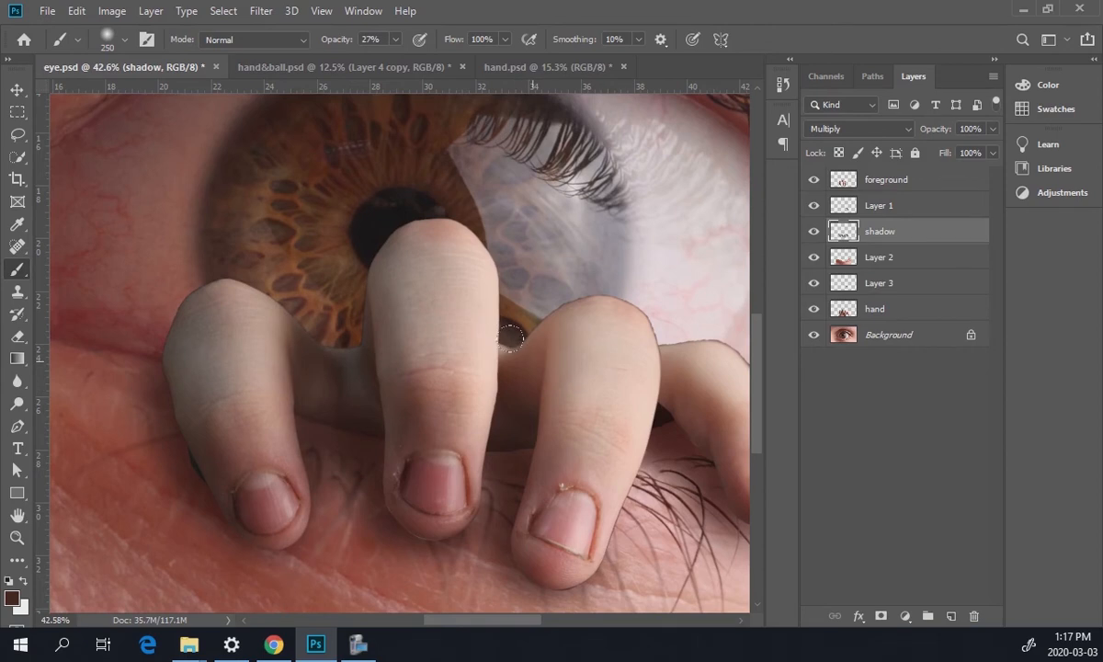
pyautogui.press('[')
pyautogui.press('[')
pyautogui.press('[')
pyautogui.press('[')
pyautogui.moveTo(347, 365)
pyautogui.mouseDown()
pyautogui.moveTo(337, 371)
pyautogui.moveTo(347, 389)
pyautogui.moveTo(335, 359)
pyautogui.mouseUp()
pyautogui.moveTo(702, 443); pyautogui.dragTo(480, 369)
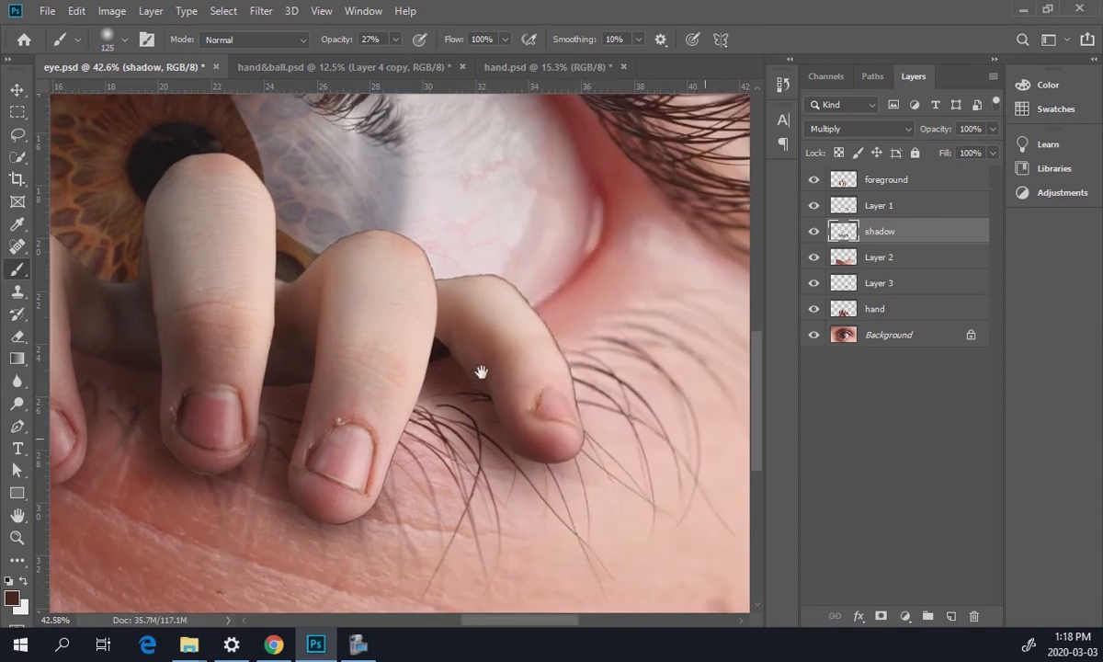
pyautogui.hotkey('ctrl', '0')
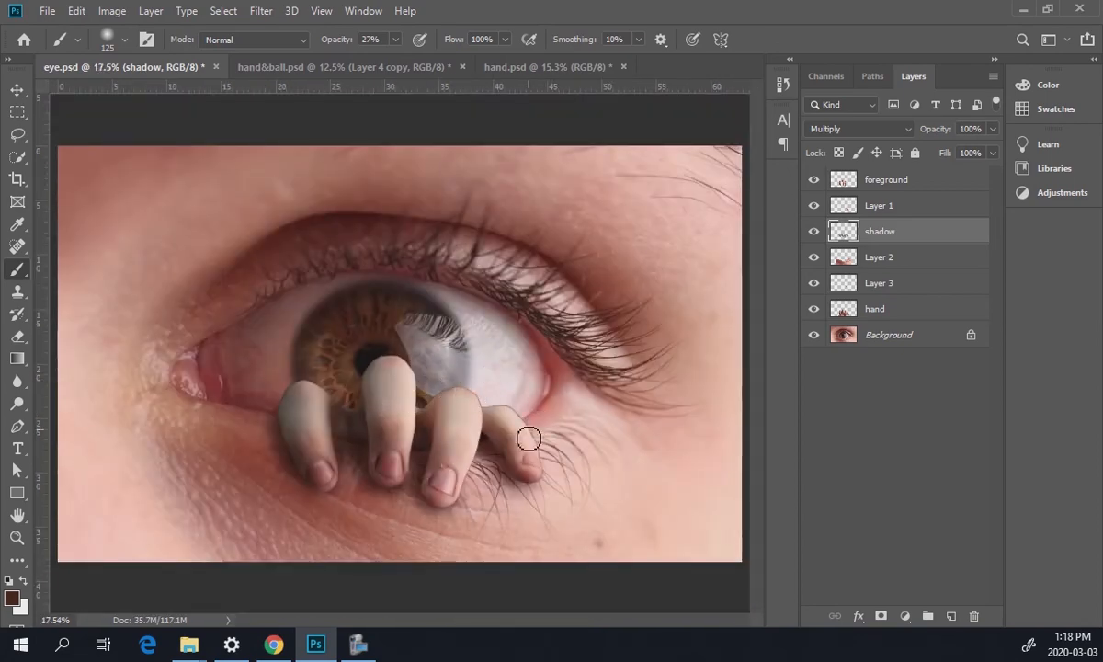
# - Load the little finger's outline from Layer 1 as a selection and shift it slightly inside the dark outer edge
pyautogui.moveTo(512, 430); pyautogui.dragTo(630, 485)
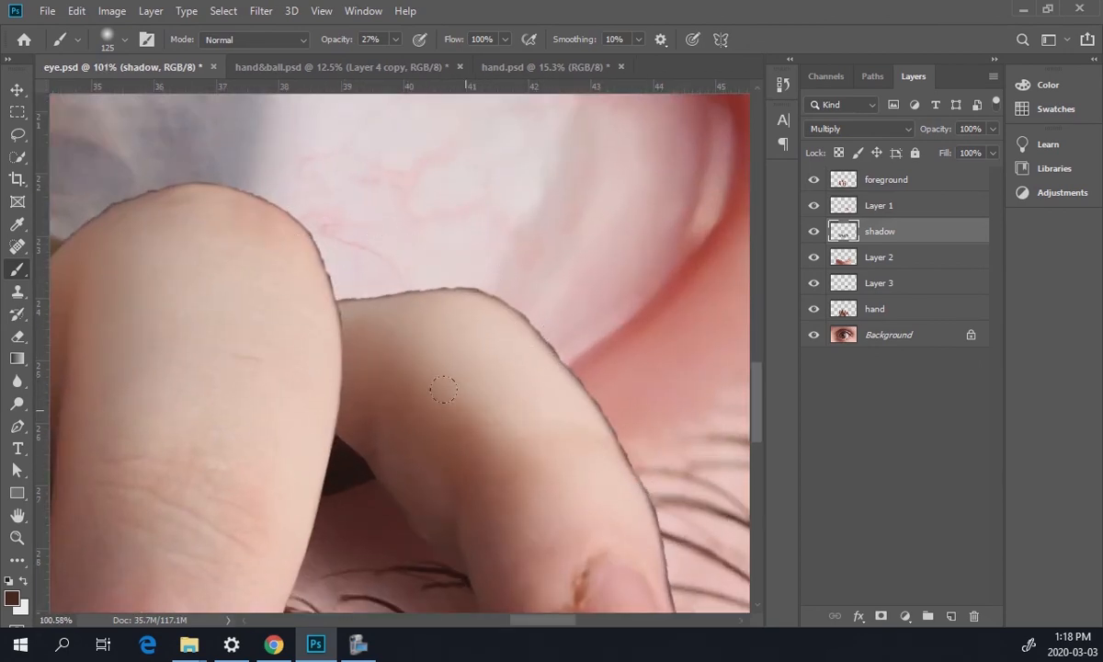
pyautogui.scroll(-5, 548, 298)
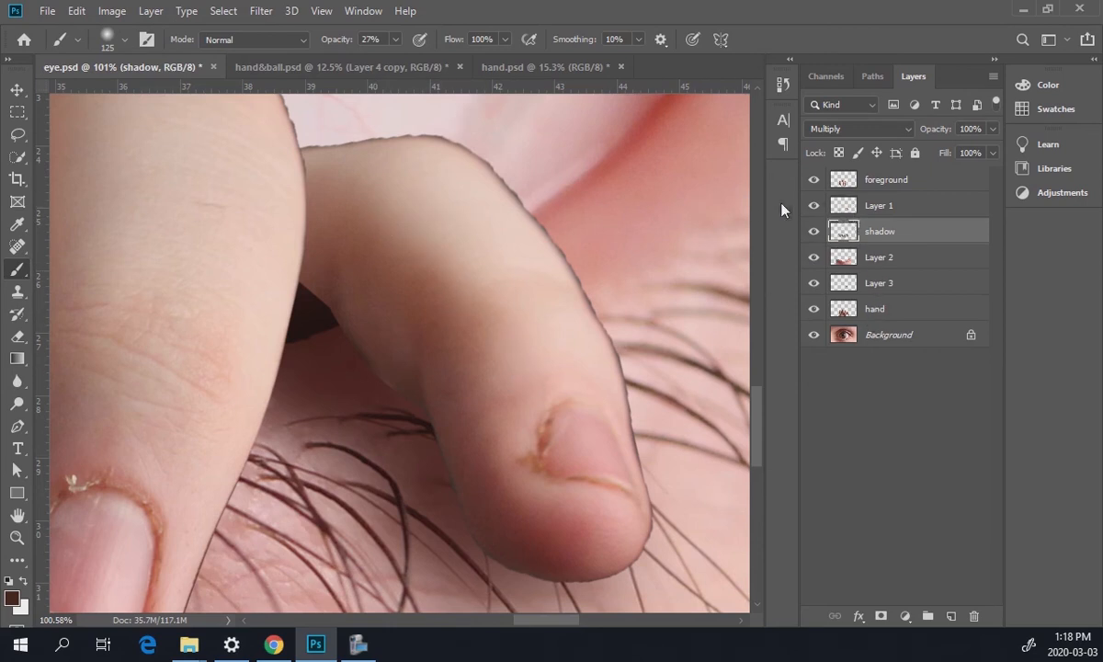
pyautogui.keyDown('ctrl'); pyautogui.click(844, 231); pyautogui.keyUp('ctrl')
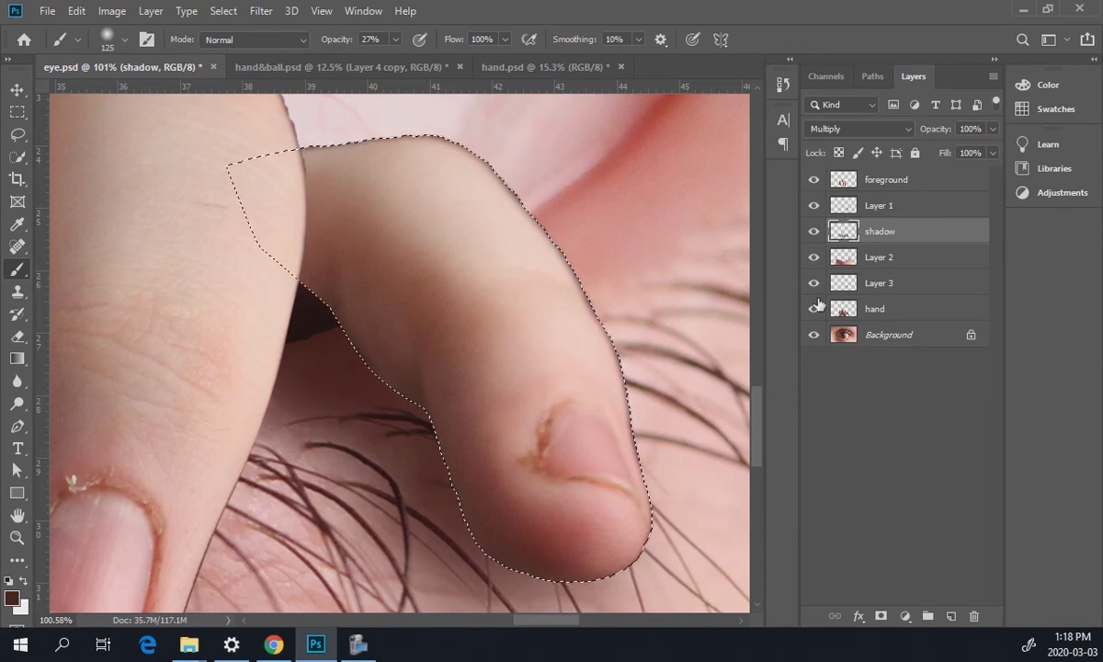
pyautogui.click(18, 111)
pyautogui.click(333, 205)
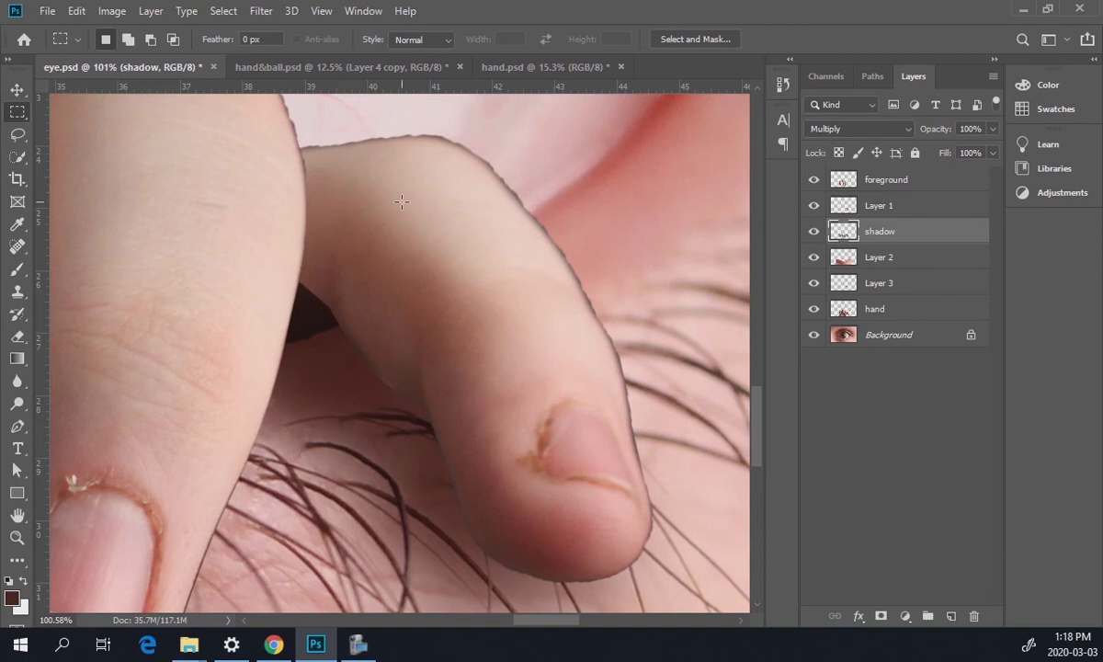
pyautogui.hotkey('ctrl', 'z')
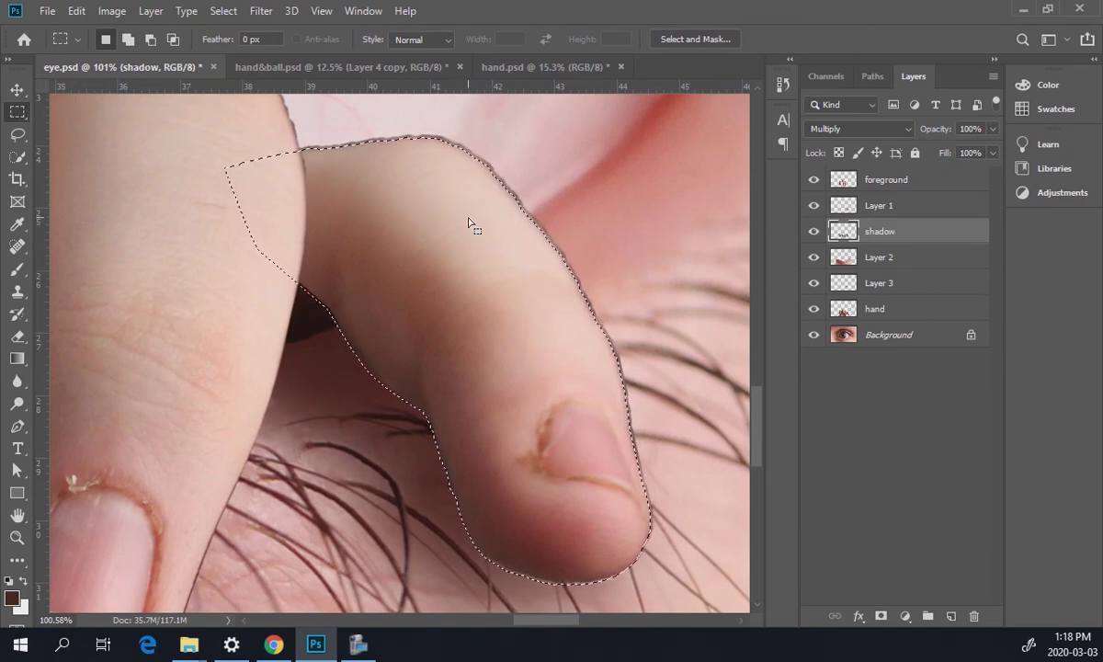
# - Invert the selection, delete the dark fringe along the little finger's outer edge on Layer 1, and deselect
pyautogui.click(225, 11)
pyautogui.click(249, 85)
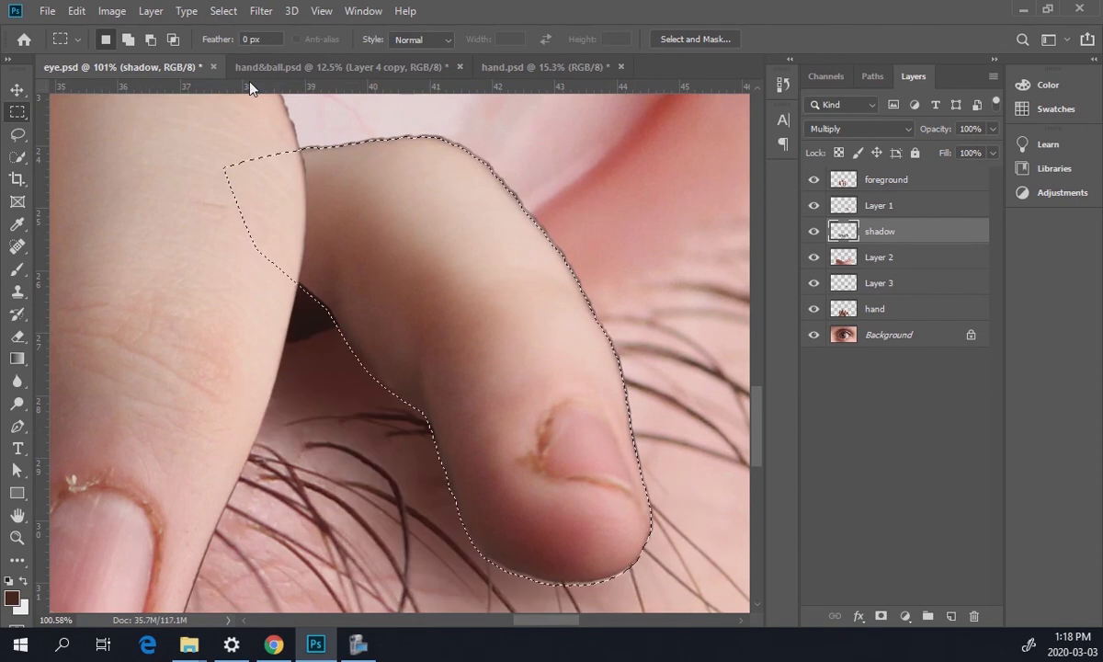
pyautogui.click(850, 204)
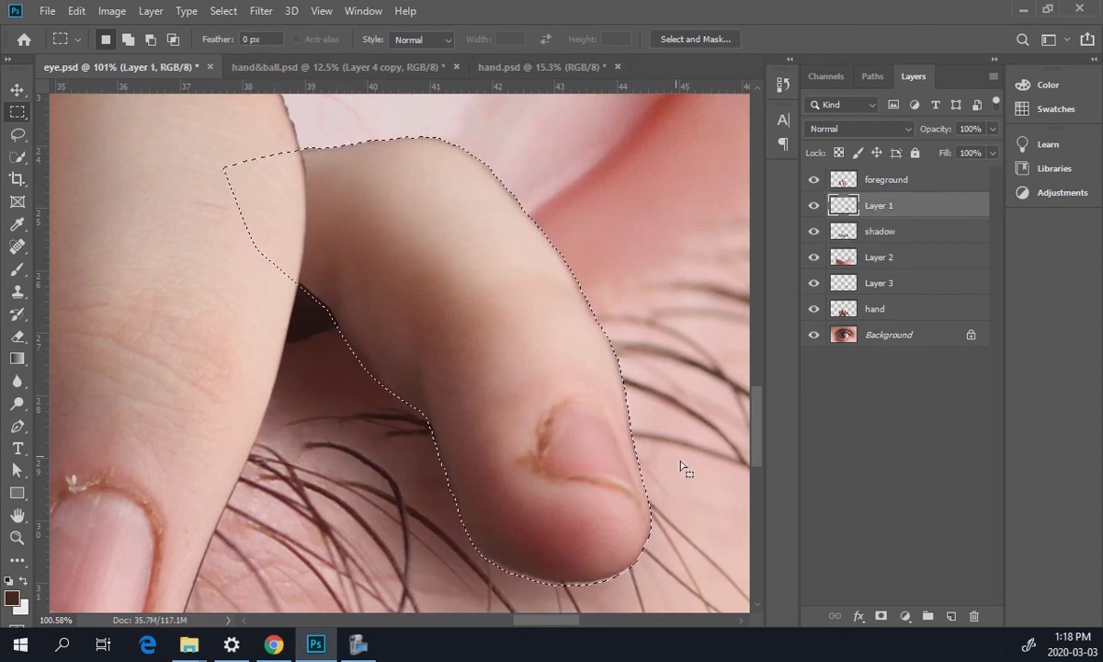
pyautogui.hotkey('ctrl', 'd')
pyautogui.hotkey('ctrl', 'shift', 'd')
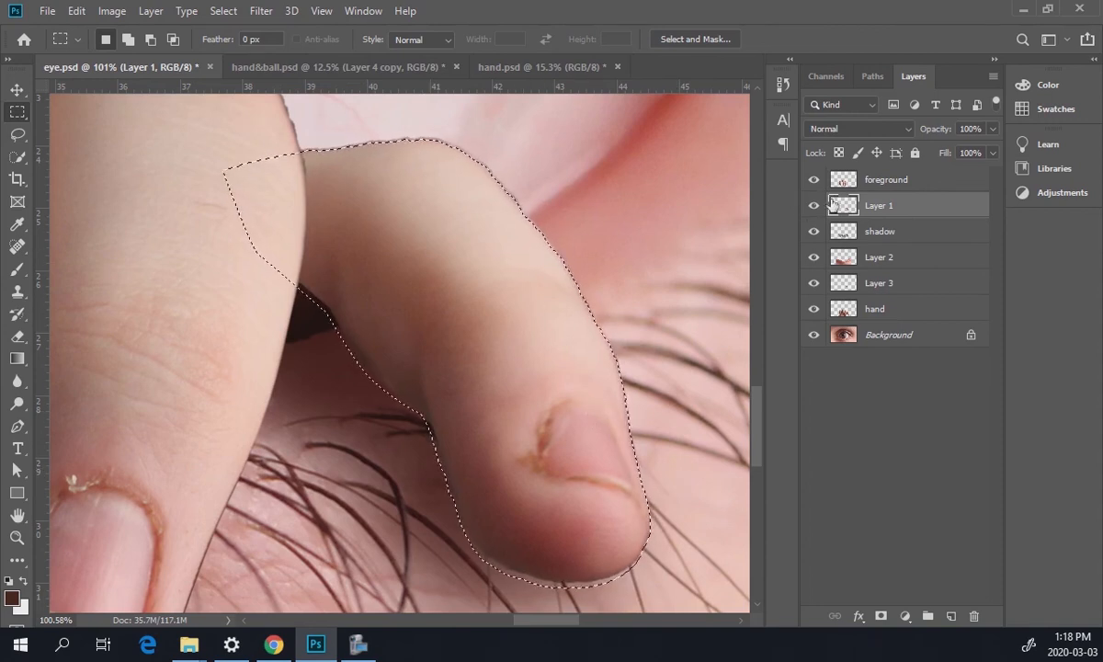
pyautogui.click(740, 182)
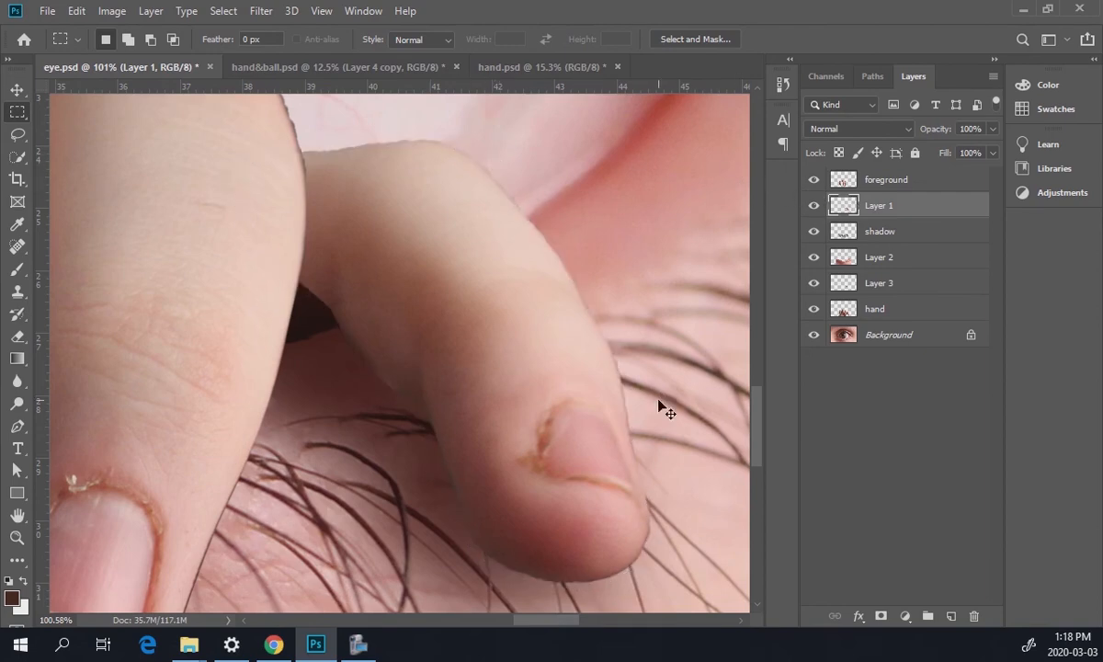
pyautogui.hotkey('ctrl', '0')
pyautogui.moveTo(465, 439); pyautogui.dragTo(563, 490)
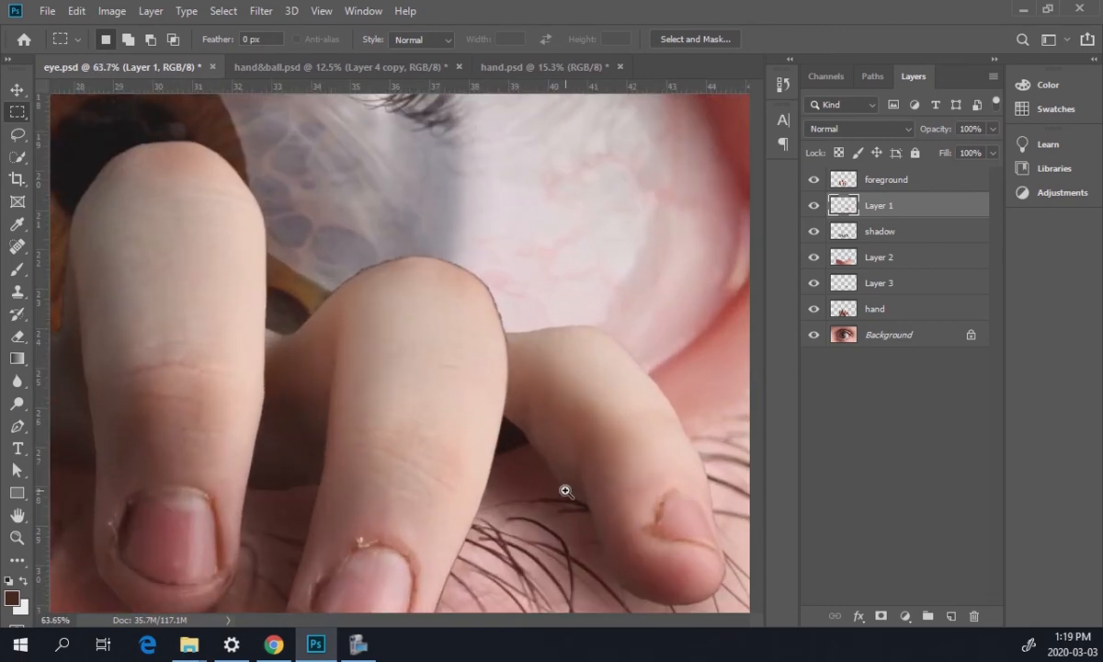
# - Load the foreground layer's finger outlines as a selection, shift it slightly inside the dark outer edge, and invert it
pyautogui.keyDown('ctrl'); pyautogui.click(841, 181); pyautogui.keyUp('ctrl')
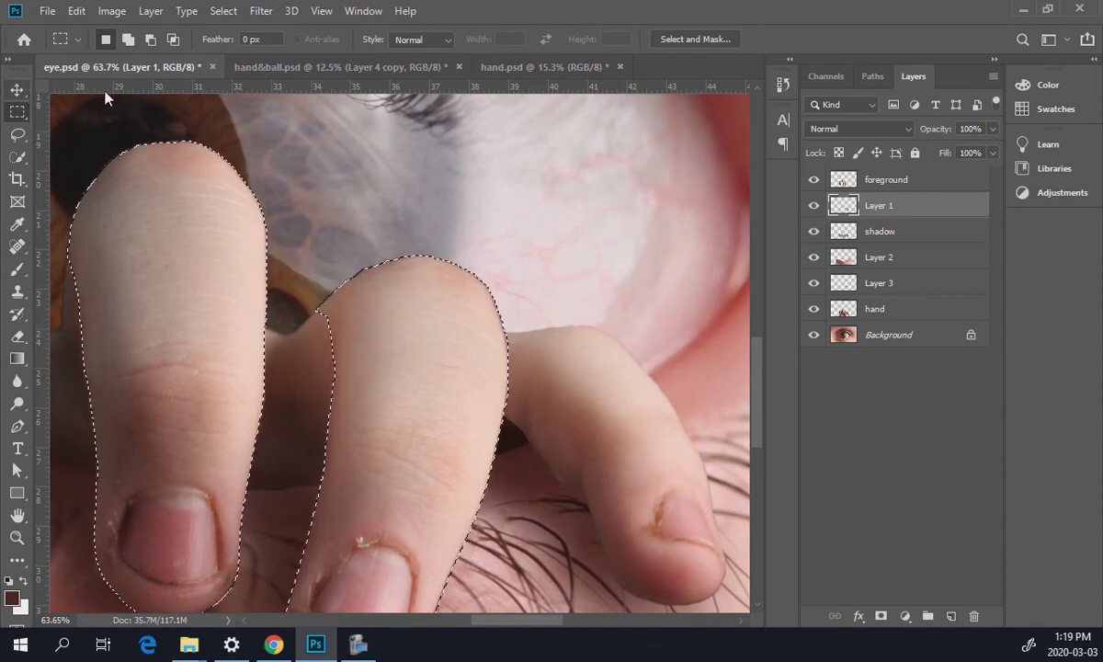
pyautogui.click(223, 11)
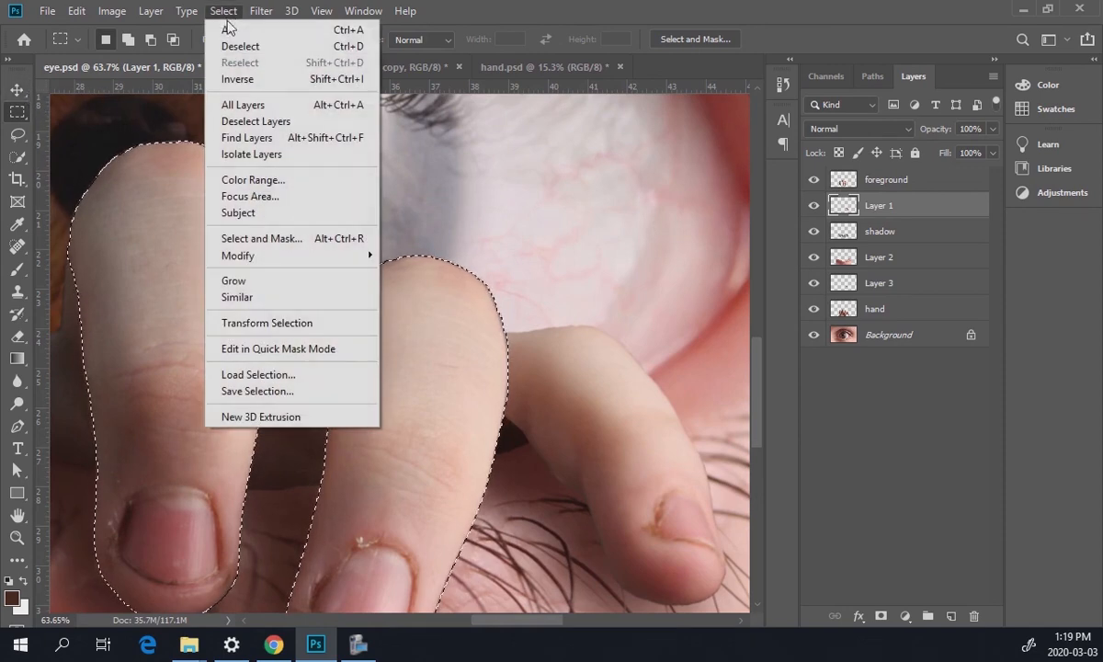
pyautogui.click(231, 83)
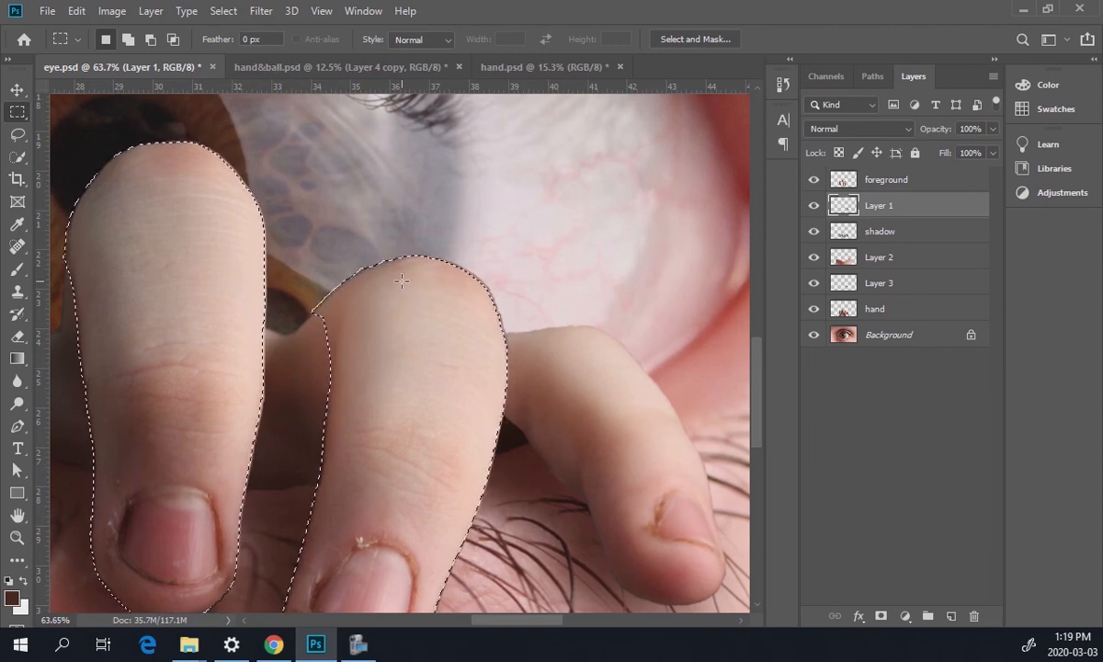
# - Erase the dark fringe along the larger fingers' outer edges on the foreground layer with the Eraser at 100% opacity
pyautogui.press('e')
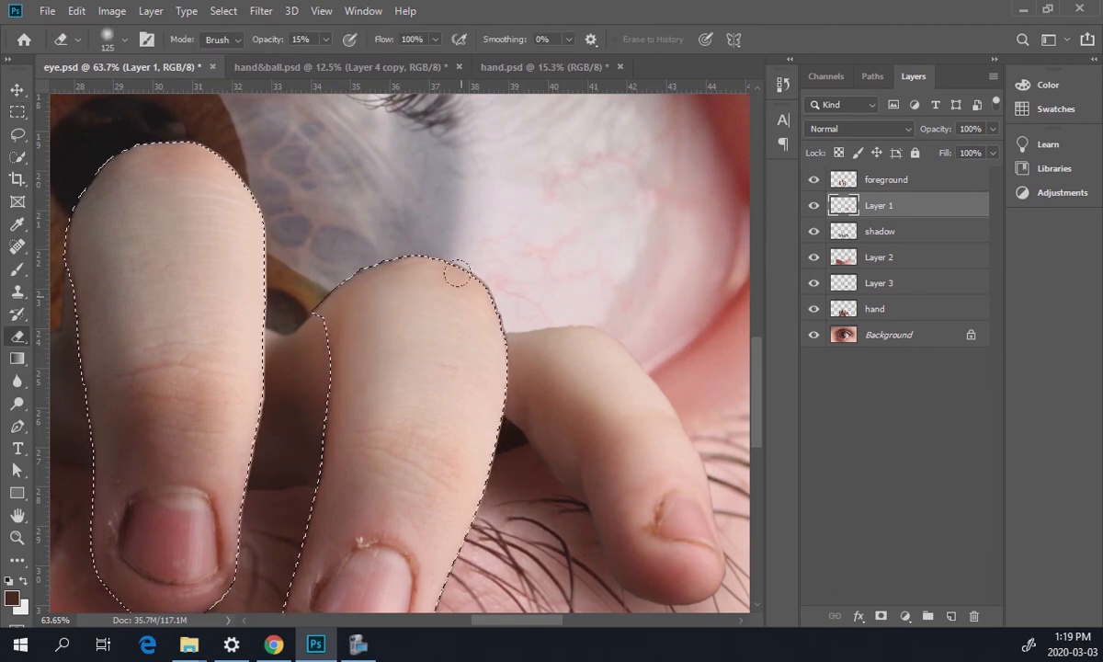
pyautogui.hotkey('alt', ']')
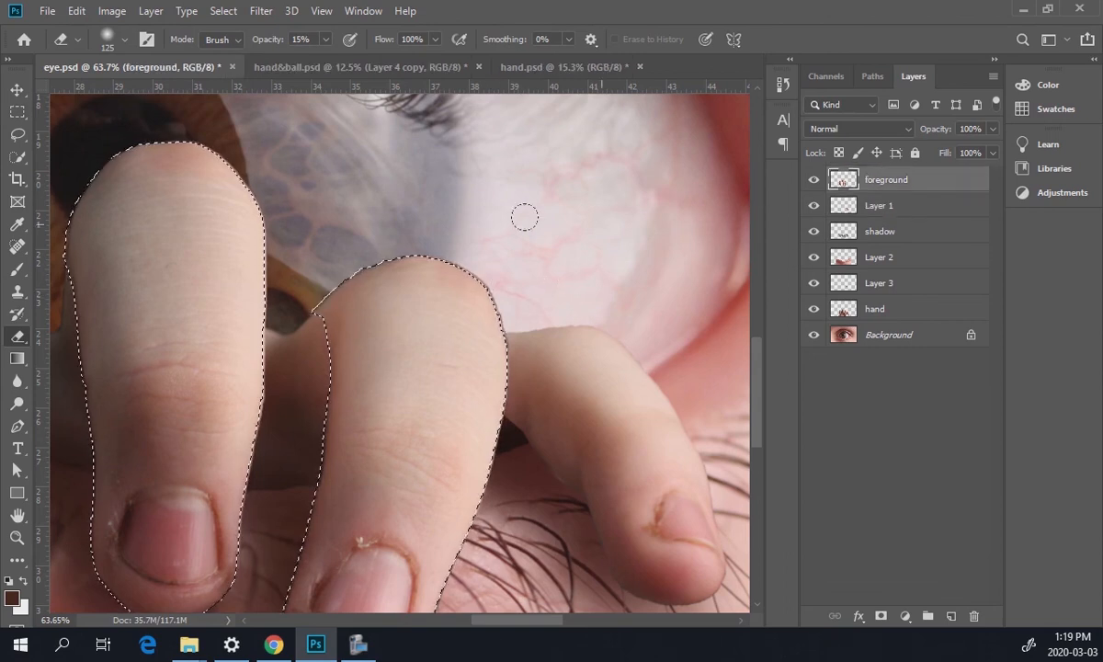
pyautogui.press('0')
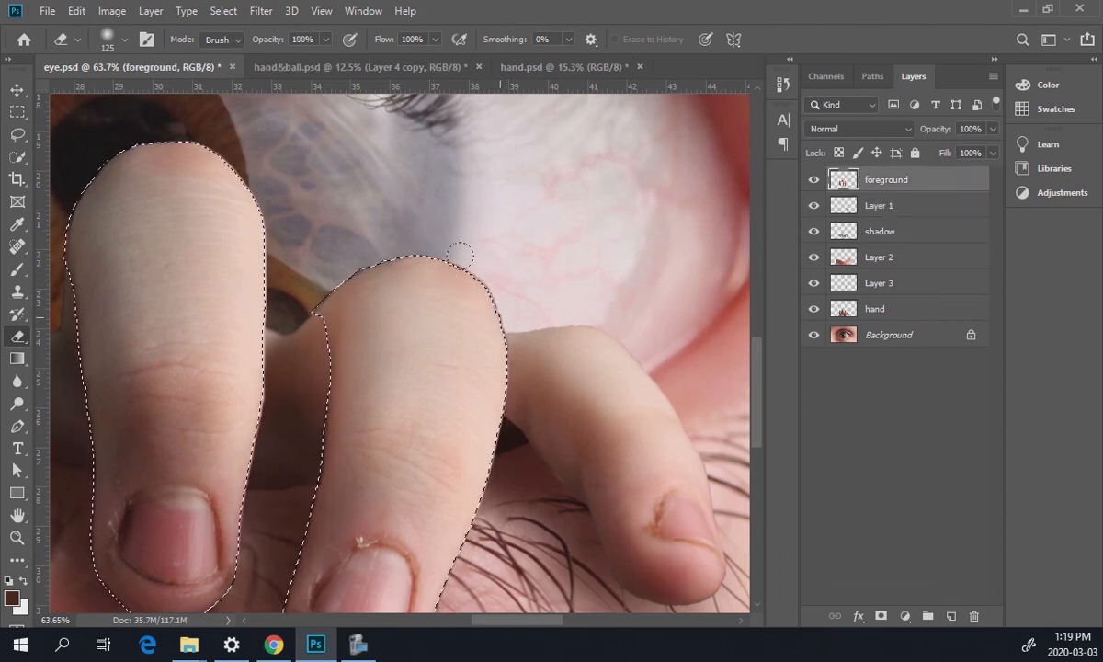
pyautogui.scroll(3, 556, 353)
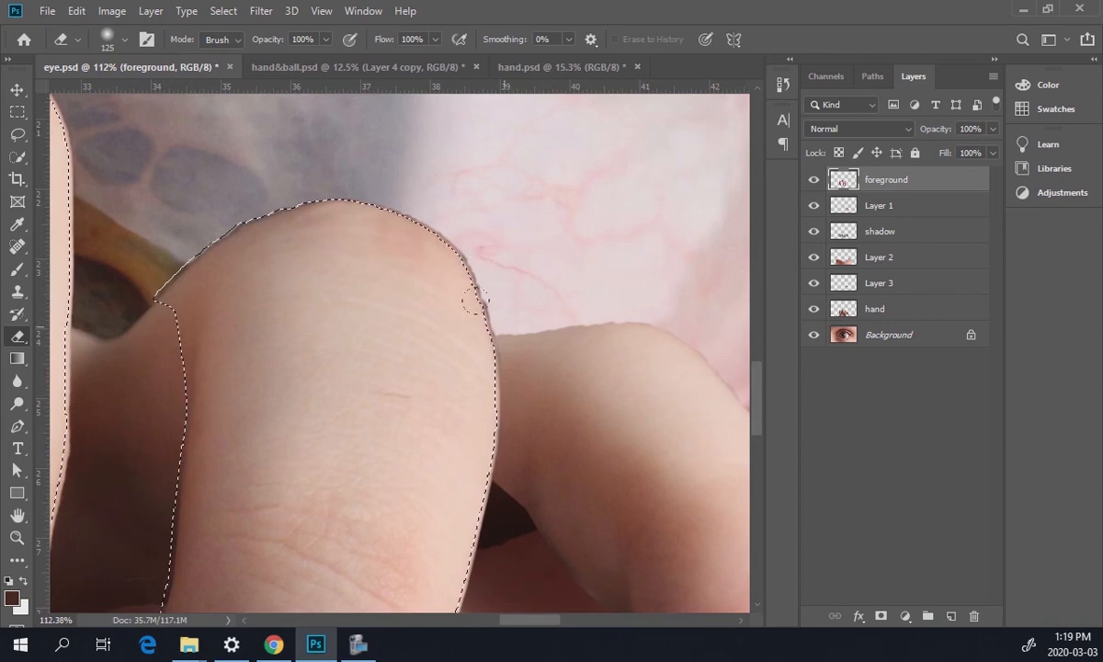
# - Erase the remaining fringe around the two middle fingers on the hand layer, deselect, and check the whole picture
pyautogui.click(896, 310)
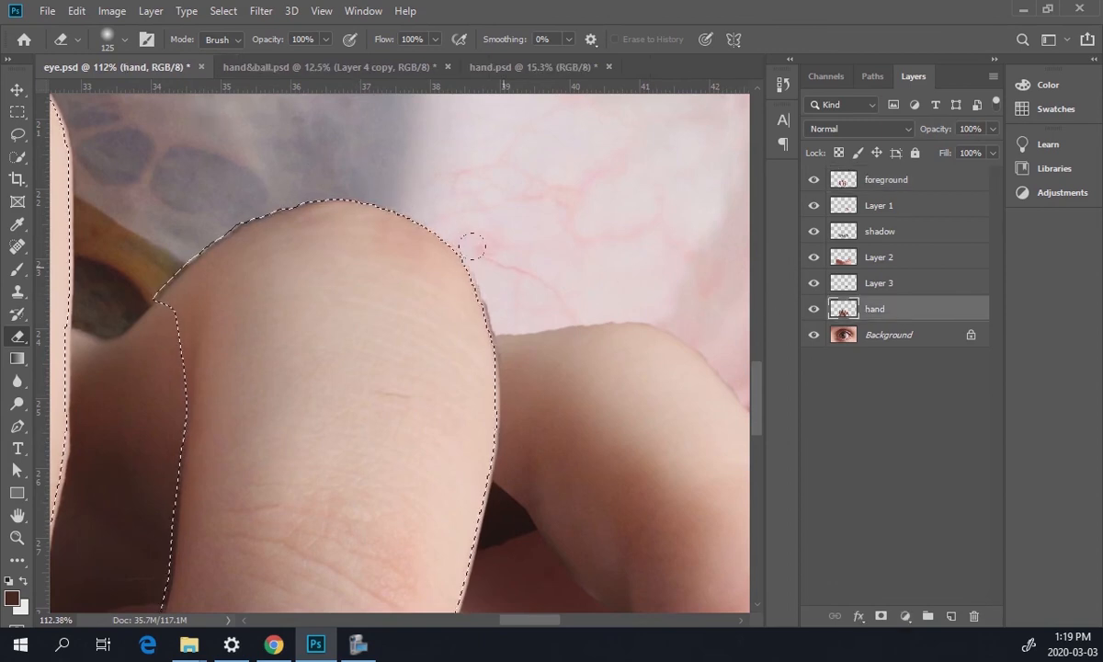
pyautogui.moveTo(212, 312); pyautogui.dragTo(577, 473)
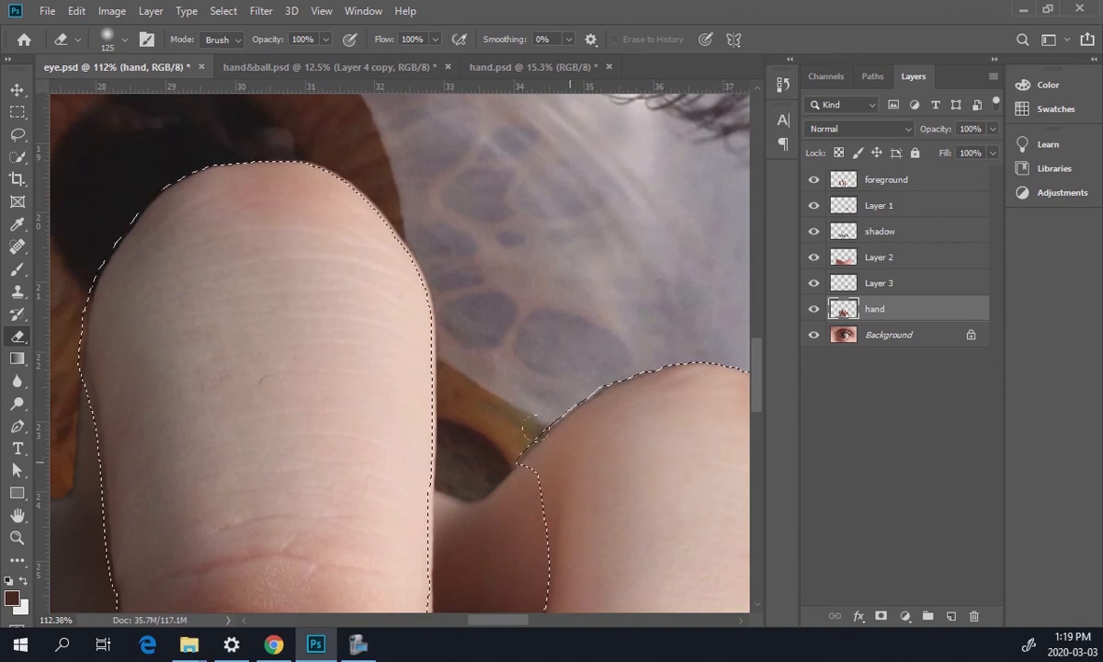
pyautogui.hotkey('ctrl', '0')
pyautogui.moveTo(550, 495); pyautogui.dragTo(570, 508)
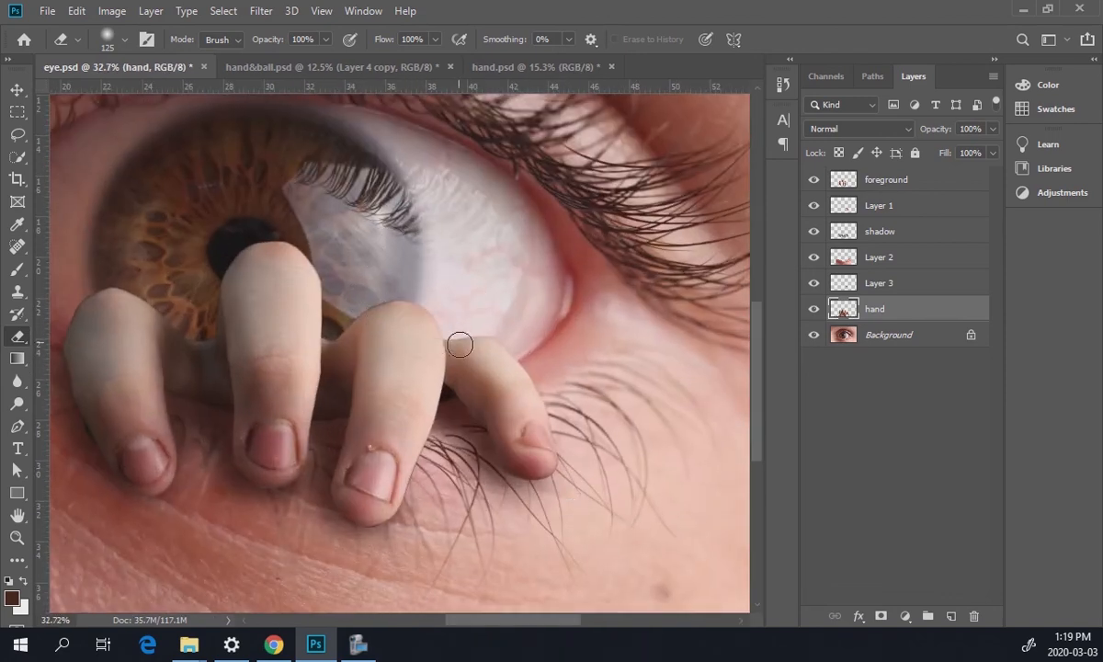
pyautogui.moveTo(379, 467)
pyautogui.mouseDown()
pyautogui.moveTo(429, 453)
pyautogui.moveTo(468, 402)
pyautogui.moveTo(478, 404)
pyautogui.mouseUp()
pyautogui.hotkey('ctrl', '0')
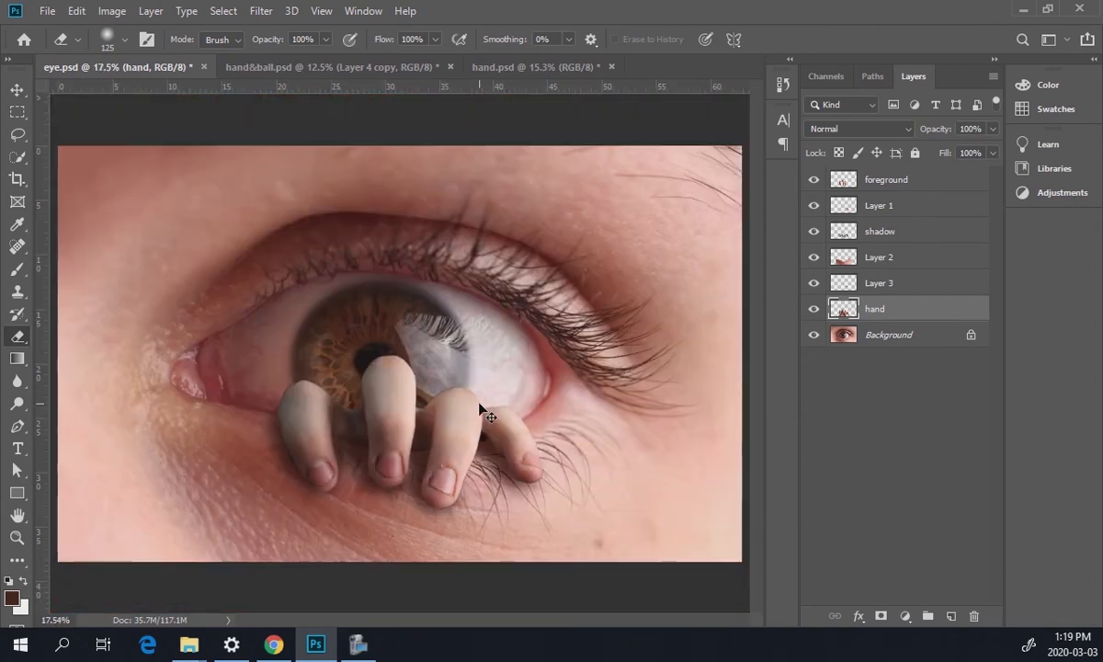